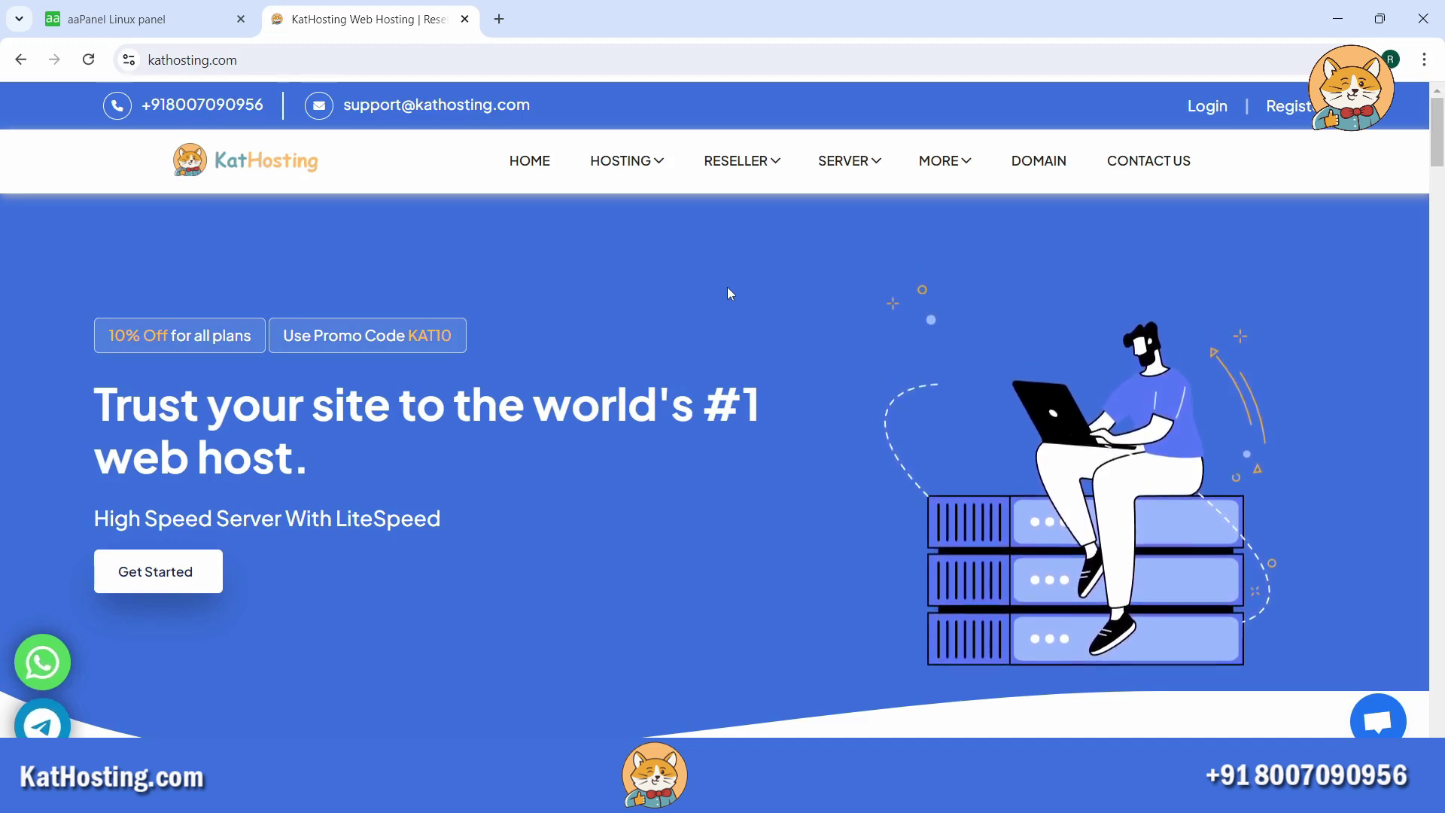
# Step: Review the VPS server plans and monthly prices on the KatHosting site, and close that page
pyautogui.moveTo(865, 167)
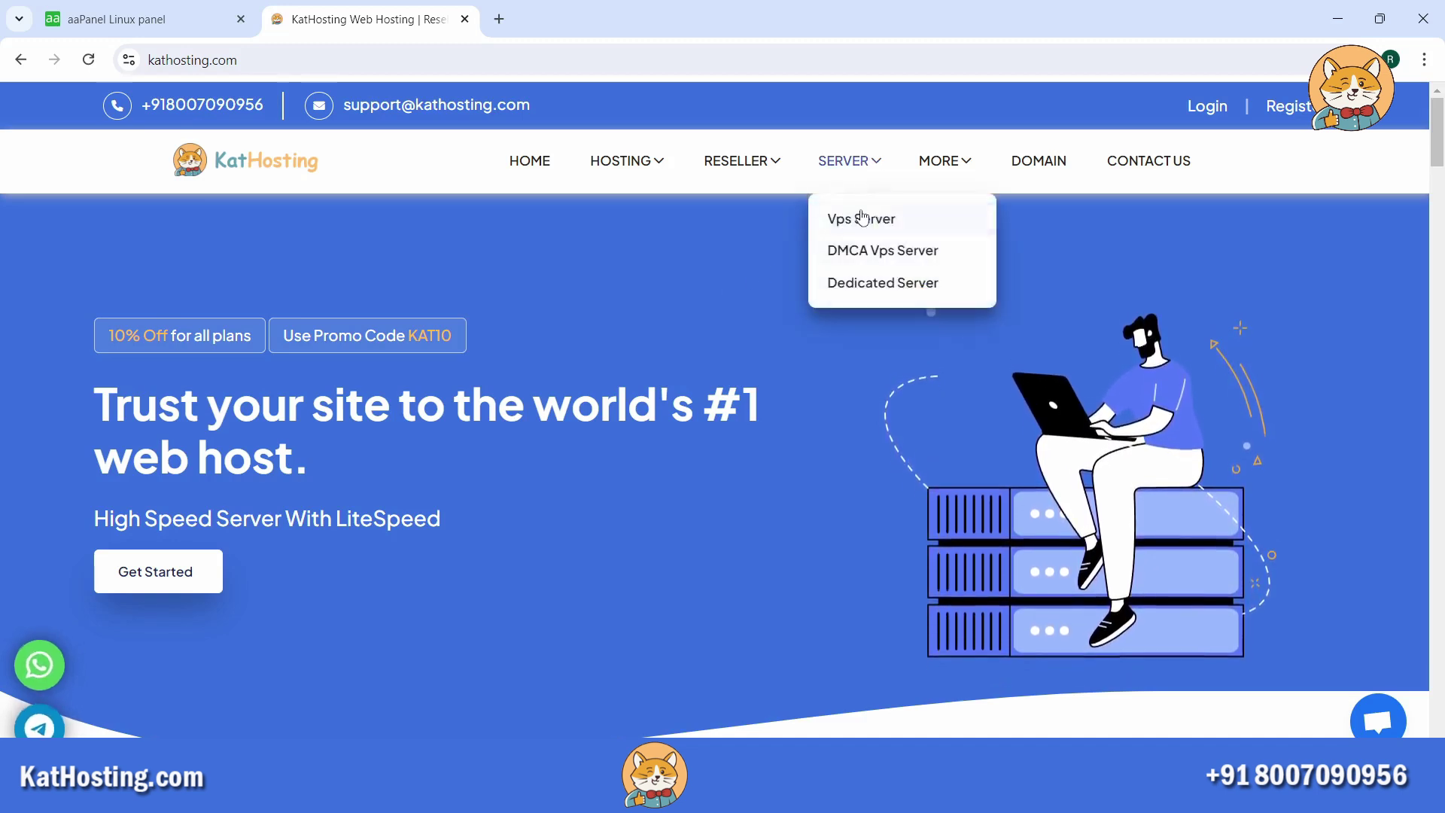
pyautogui.click(862, 218)
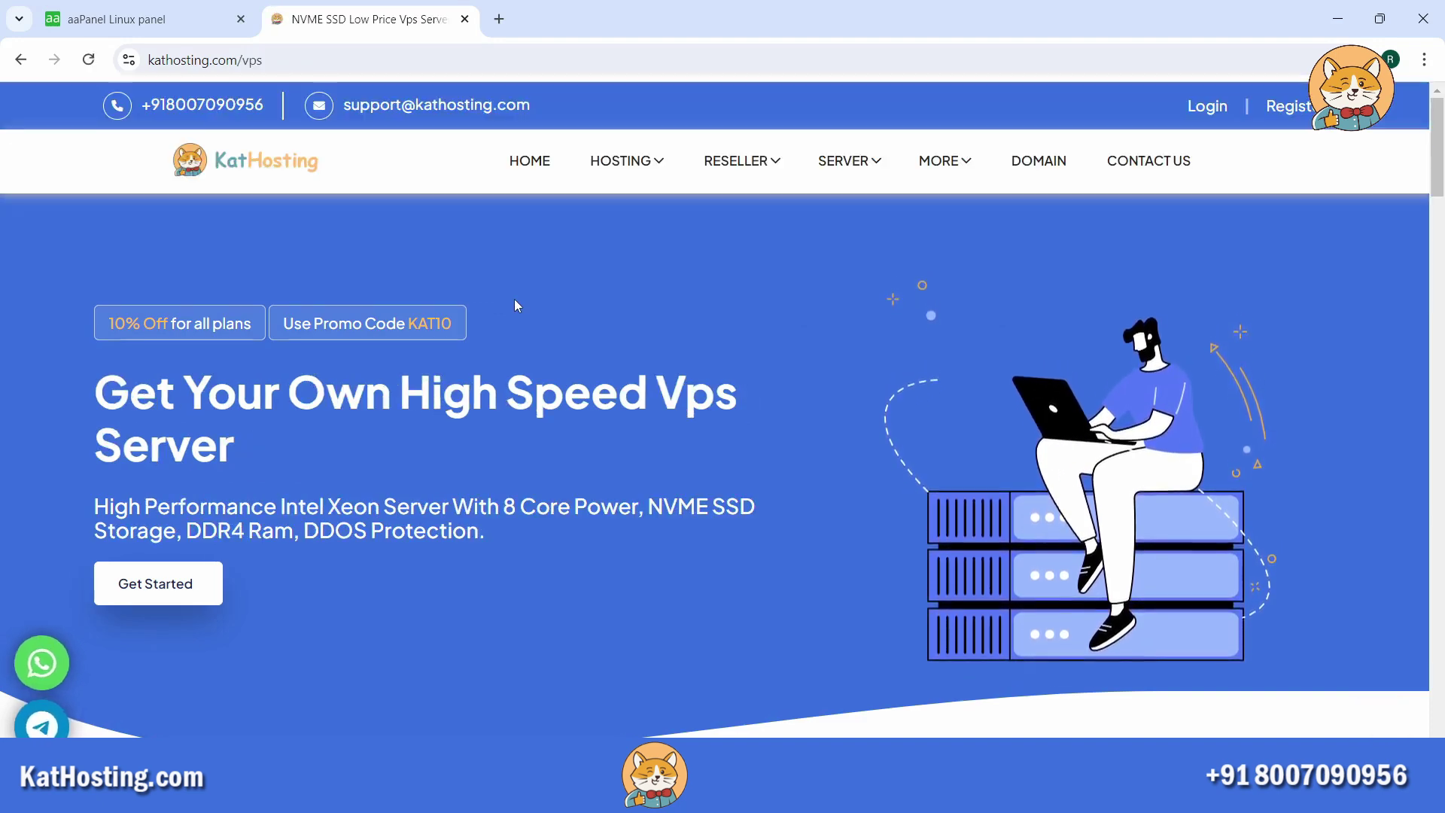
pyautogui.scroll(-15, 514, 300)
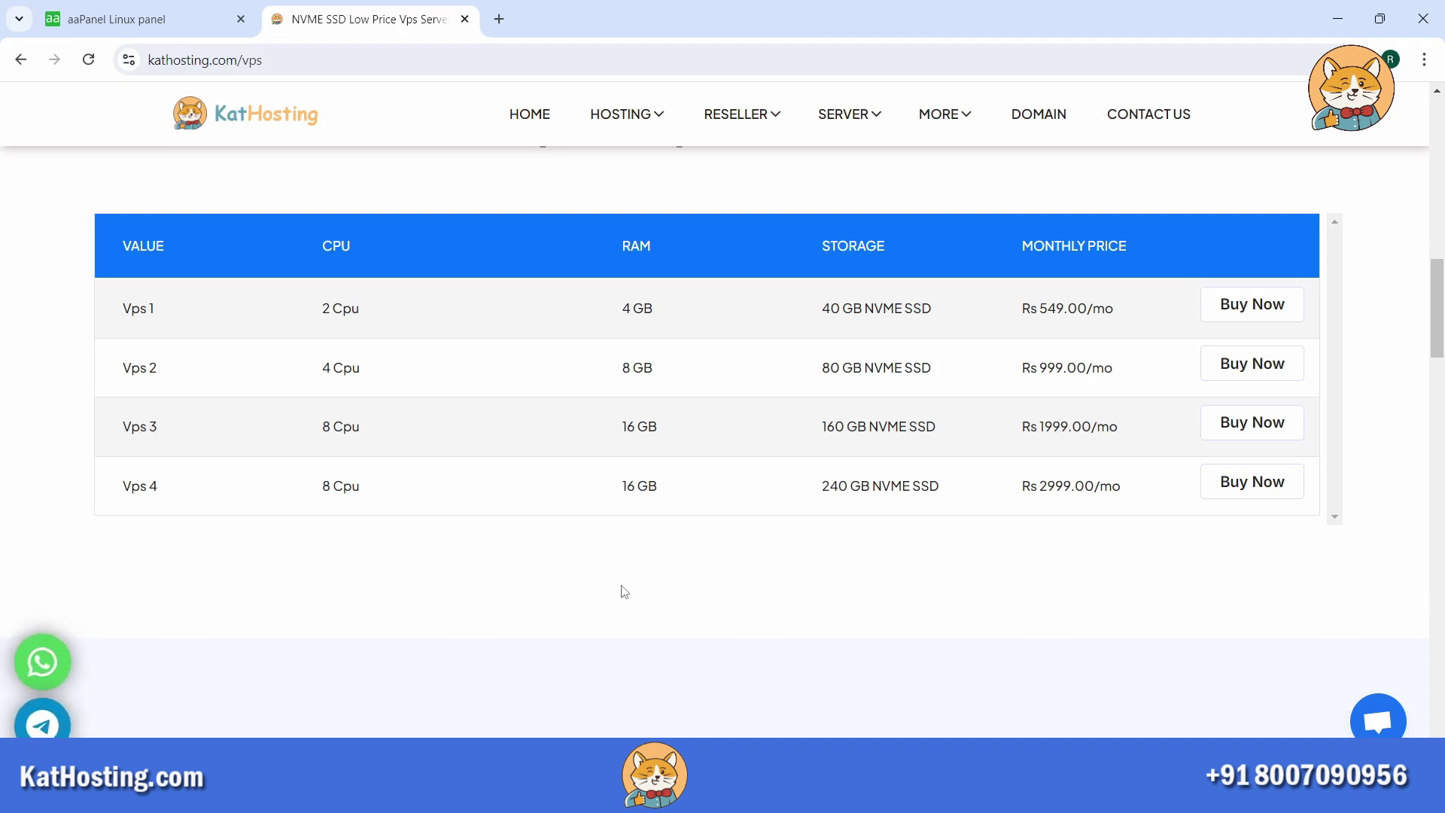
pyautogui.hotkey('ctrl', 'w')
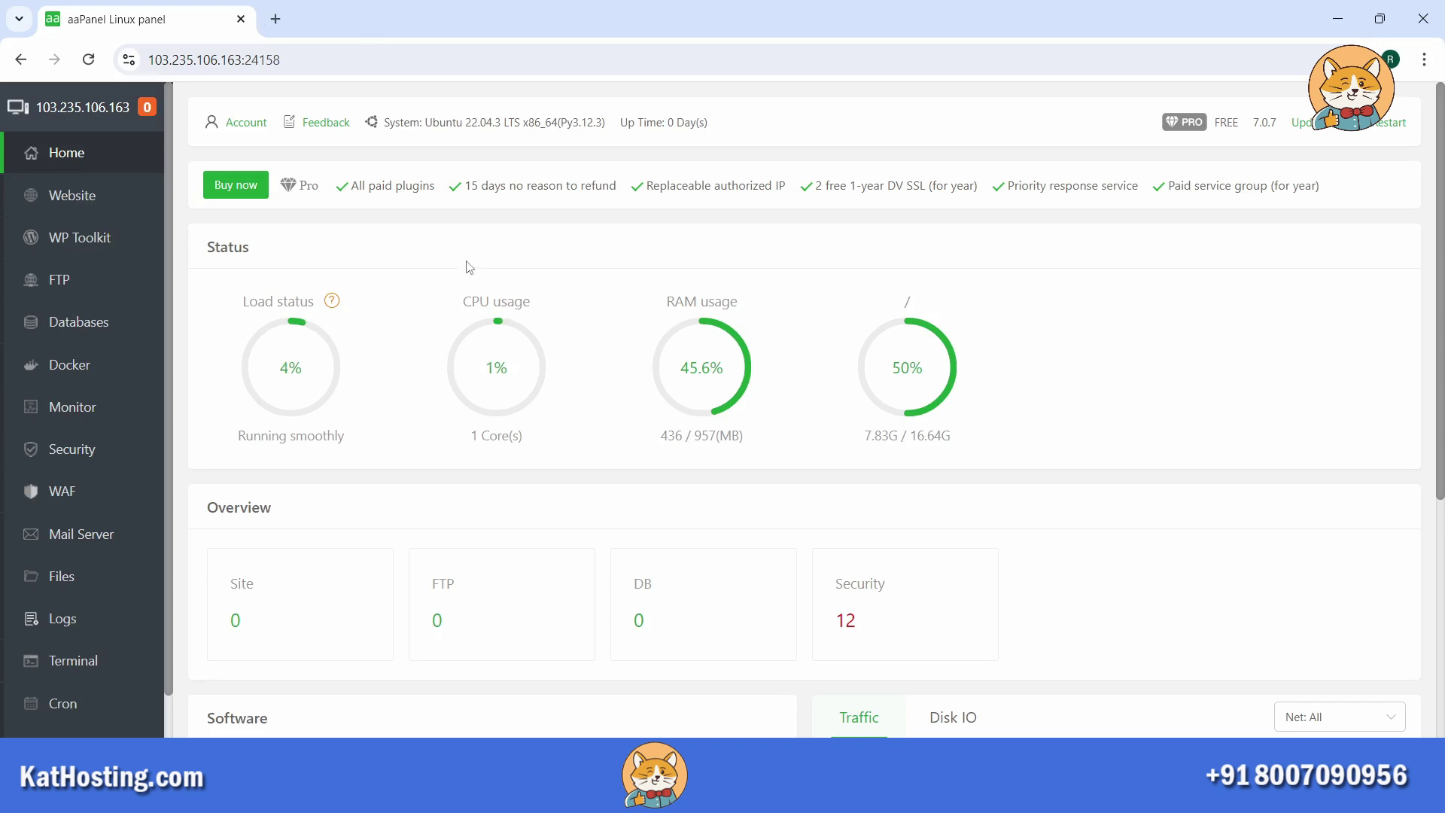
# Step: Create a directory named tiranga inside the server's /www folder
pyautogui.click(84, 587)
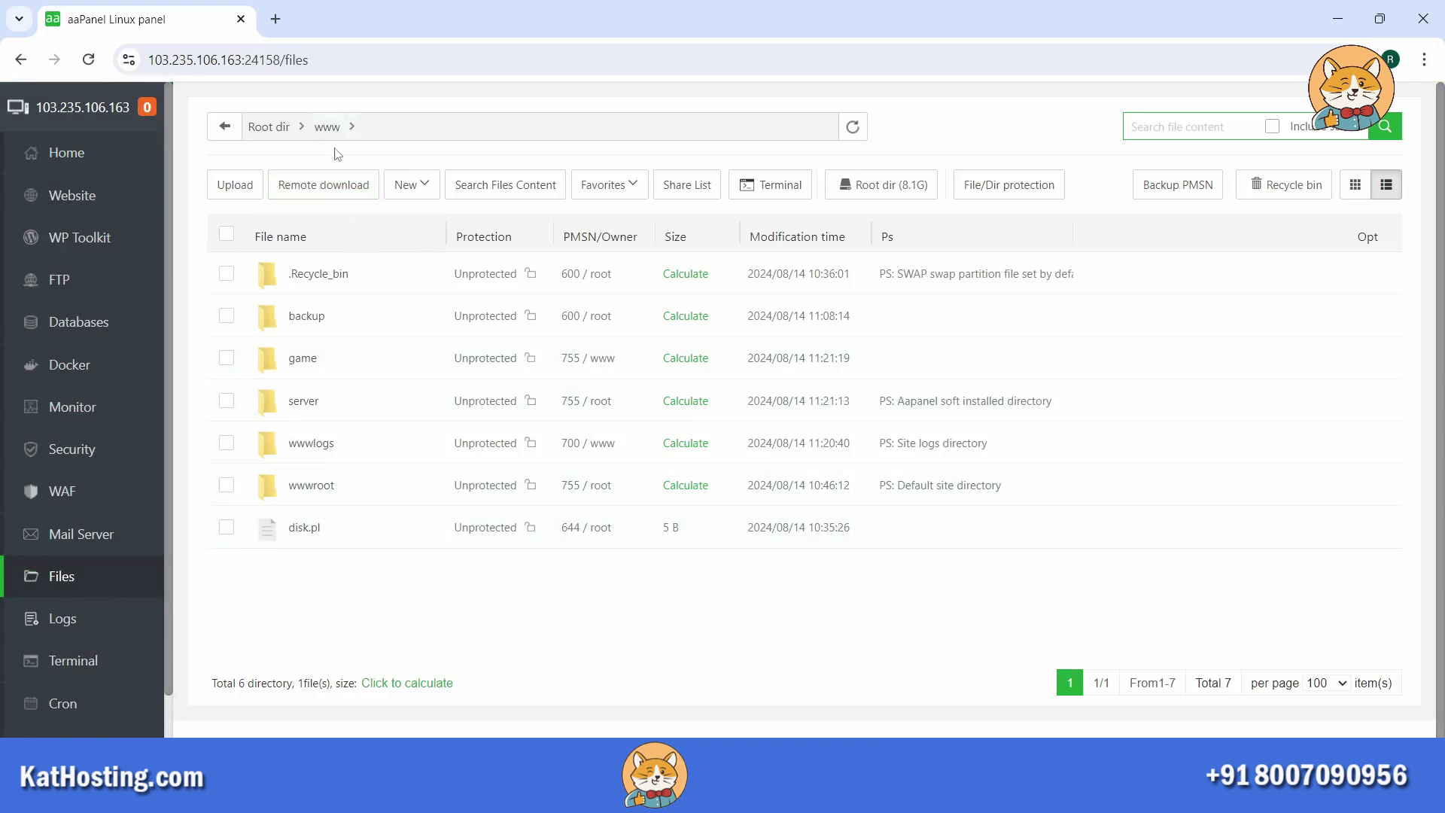
pyautogui.click(271, 128)
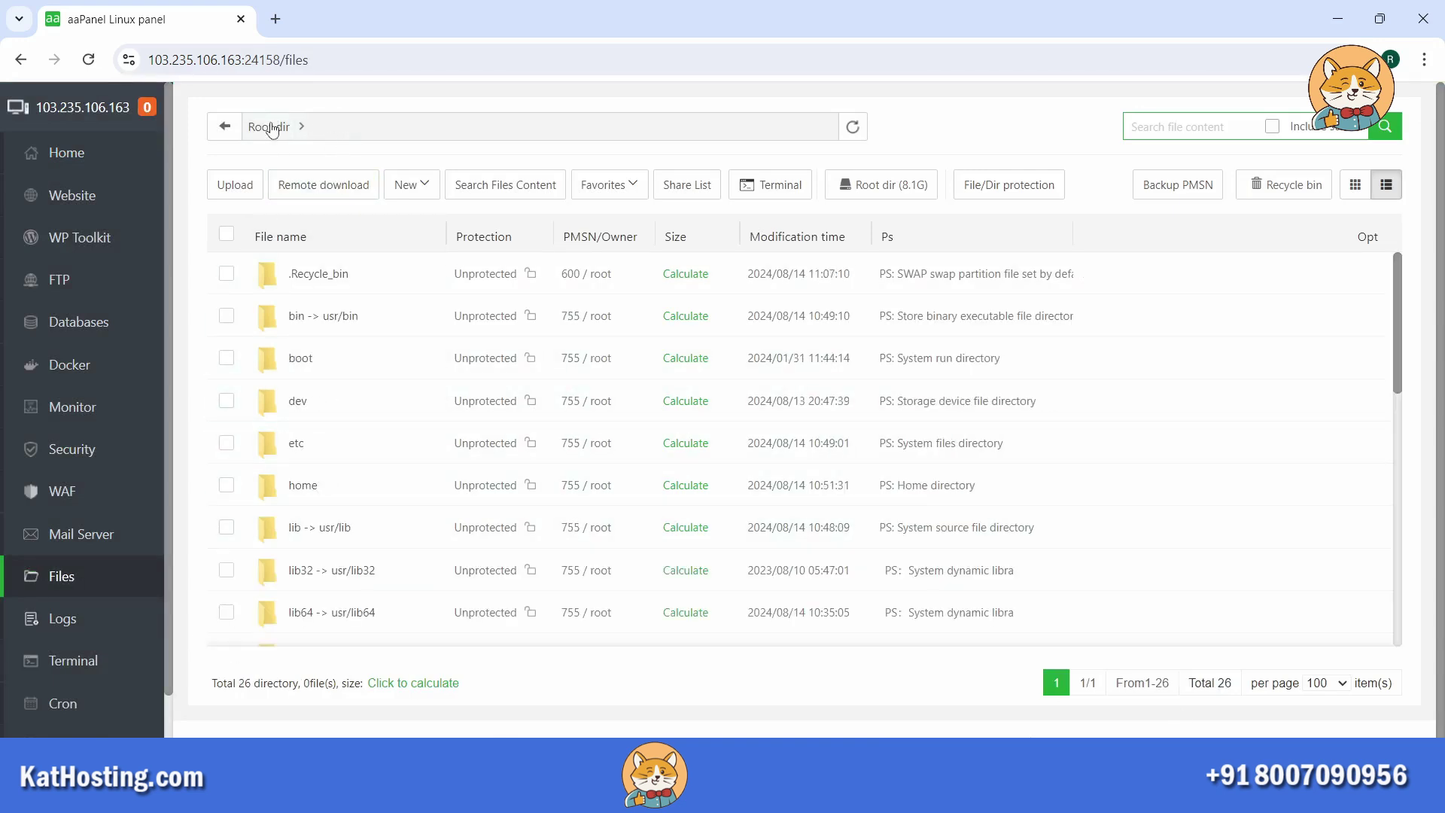
pyautogui.scroll(-8, 419, 442)
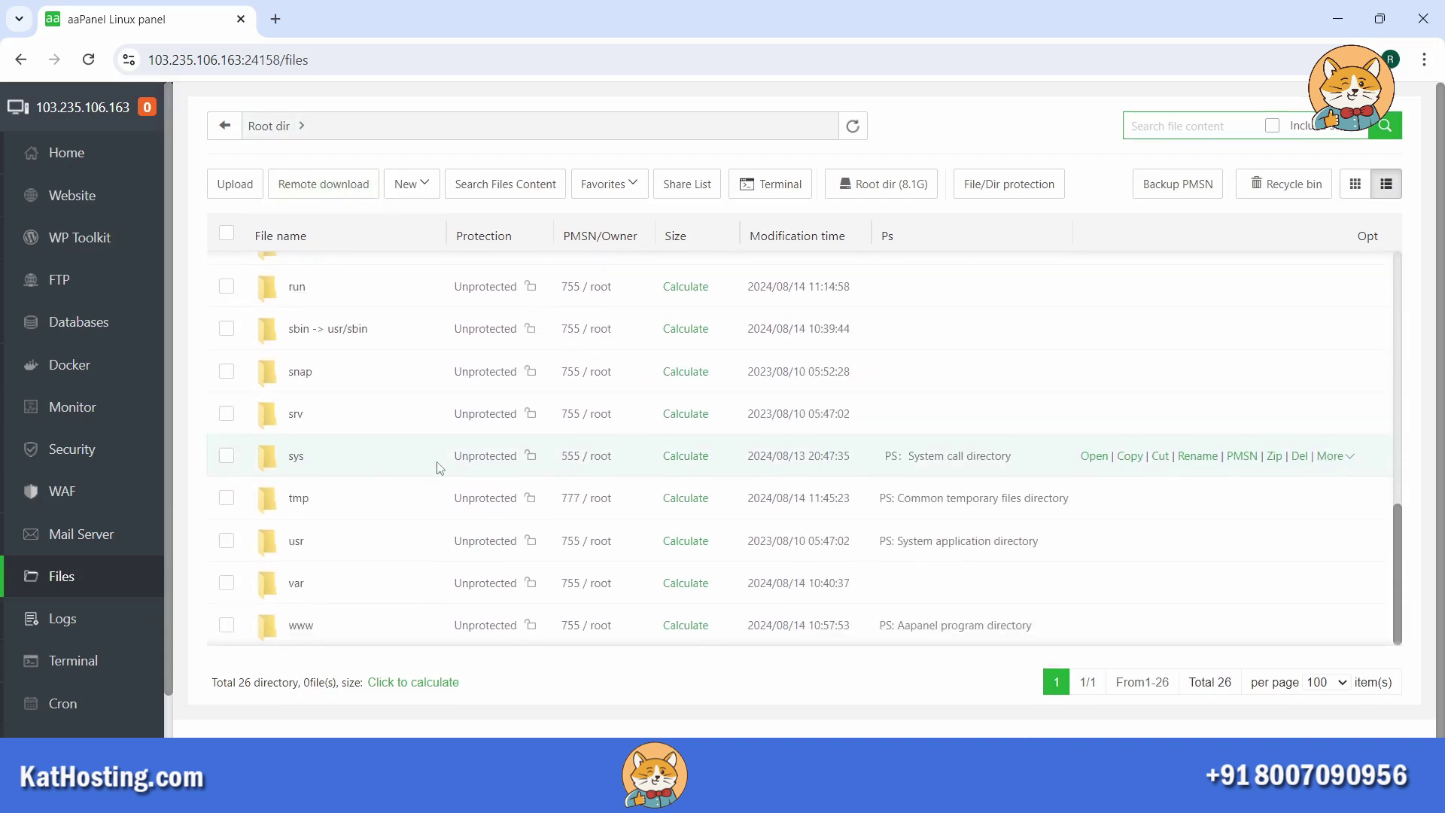
pyautogui.click(298, 628)
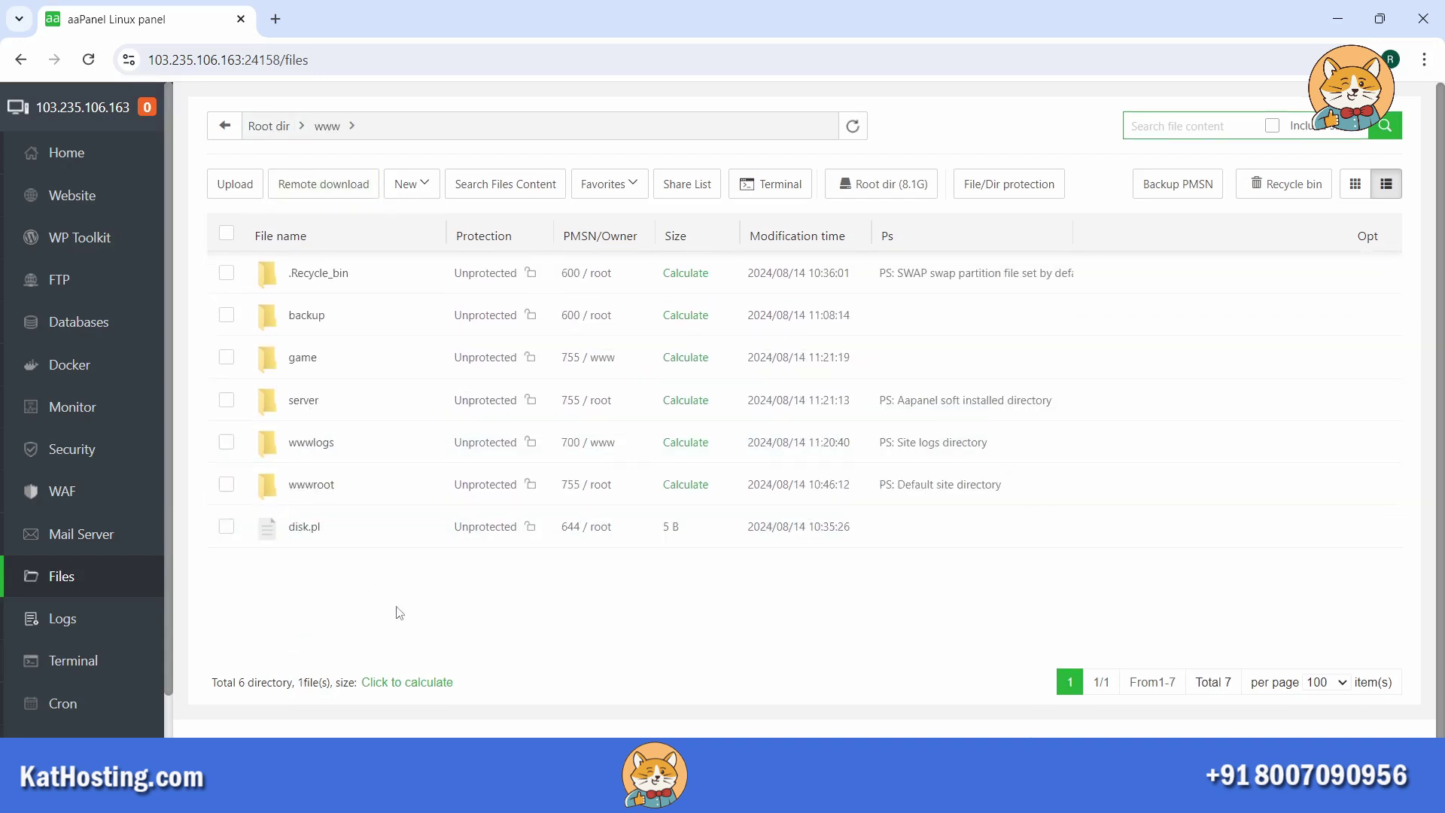
pyautogui.click(414, 188)
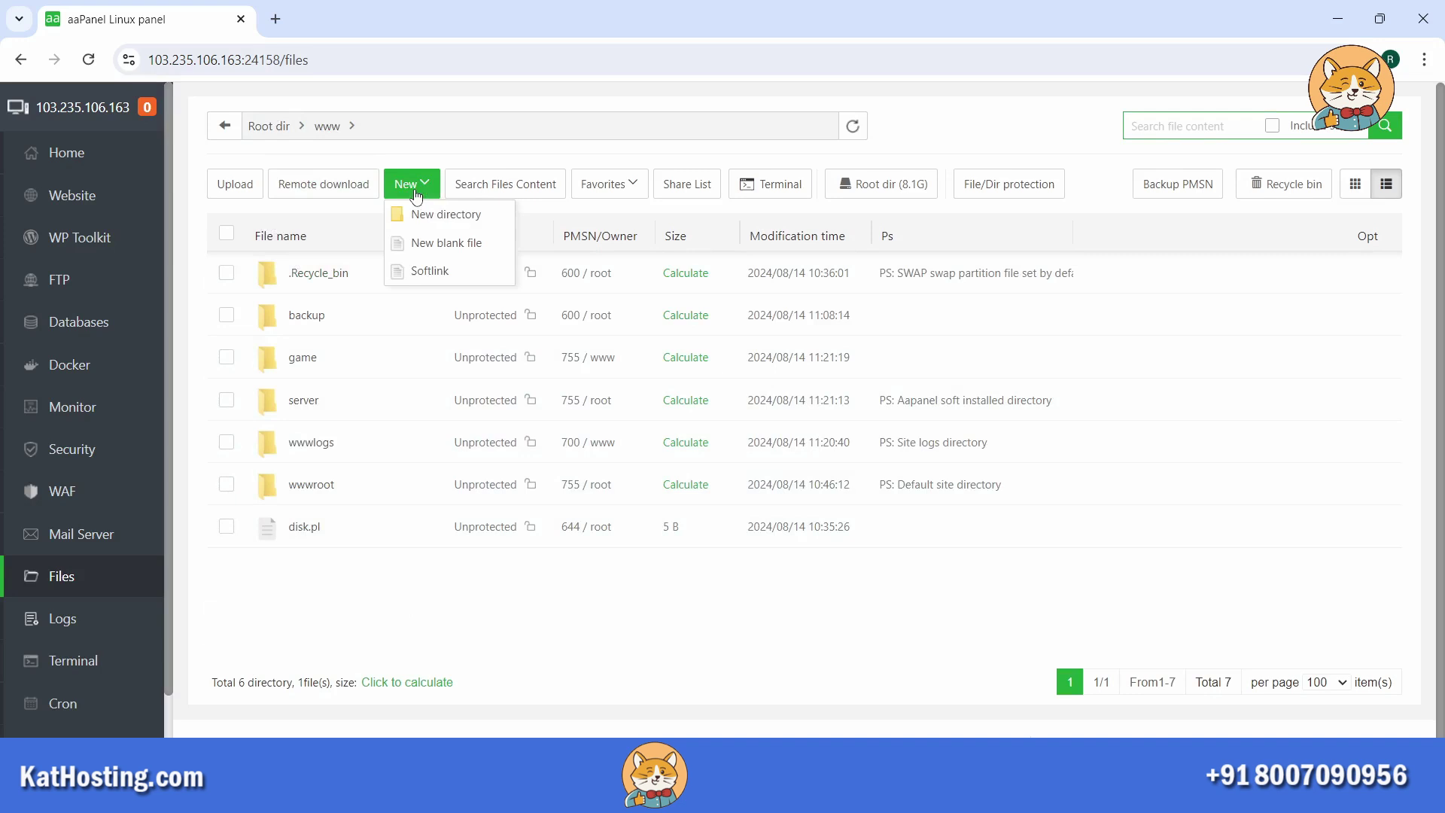
pyautogui.click(426, 214)
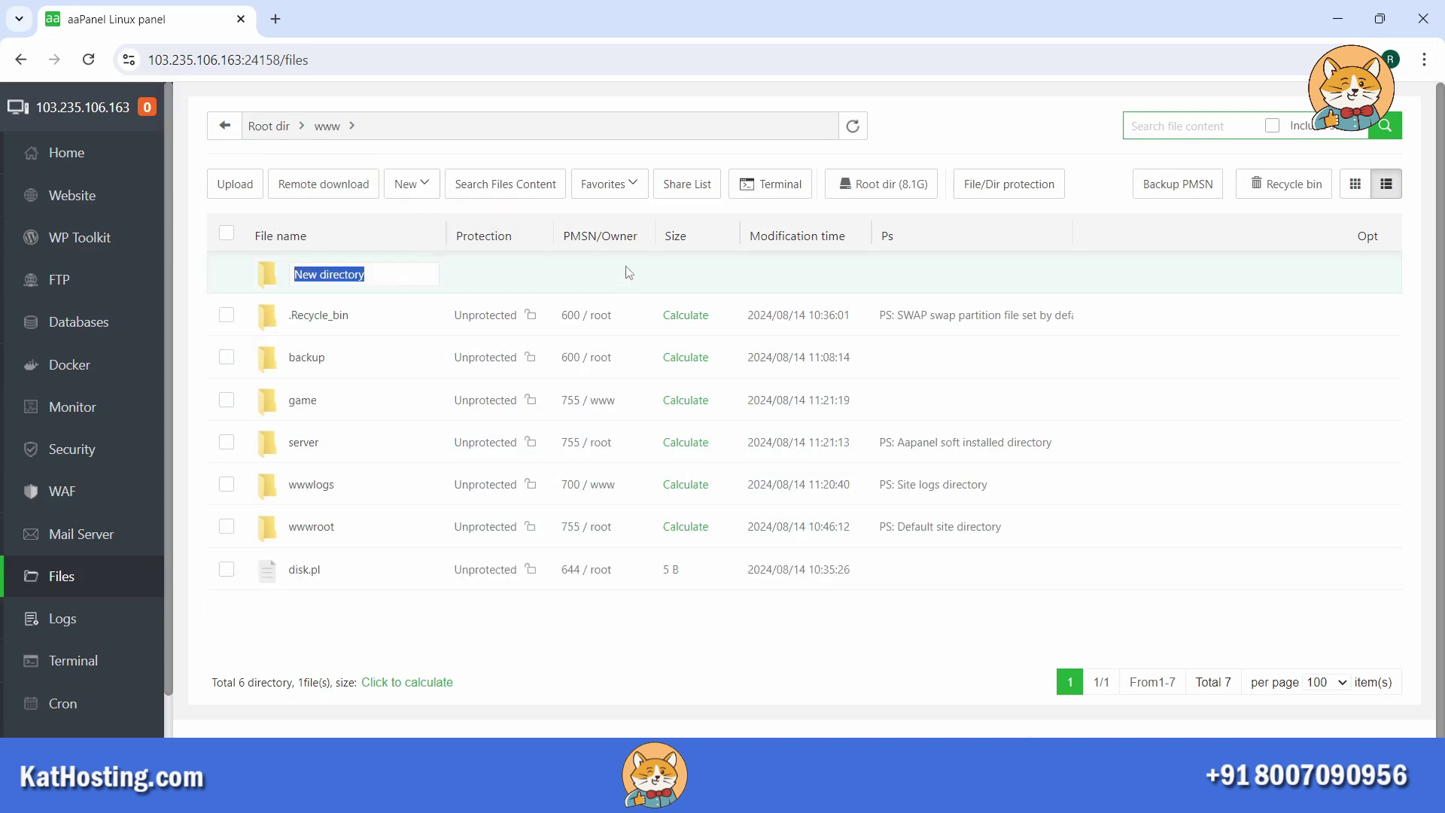
pyautogui.write('tiranga')
pyautogui.press('Return')
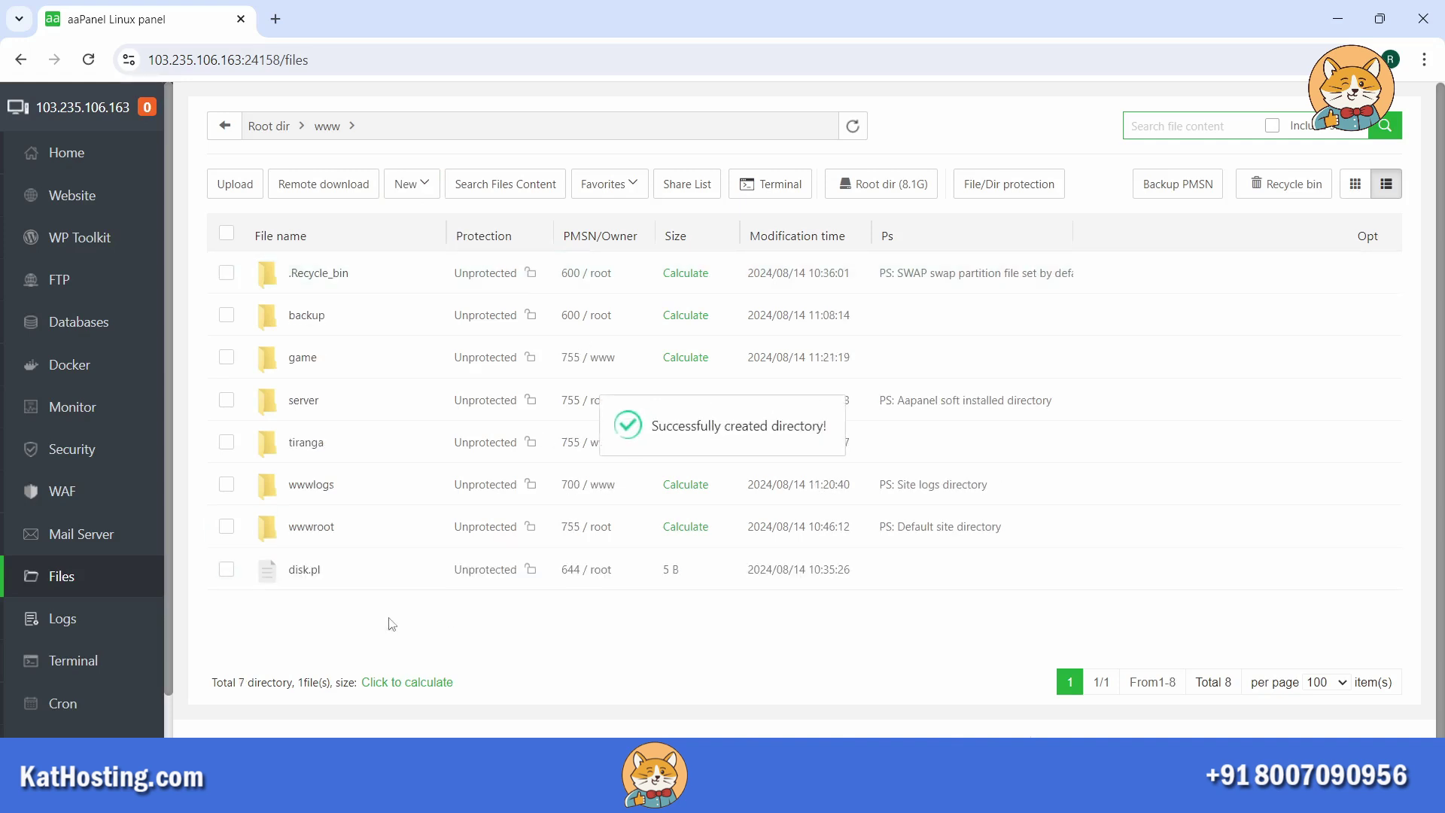
# Step: Upload tiranga.zip from the local mac tiranga folder into the /www/tiranga directory
pyautogui.click(306, 443)
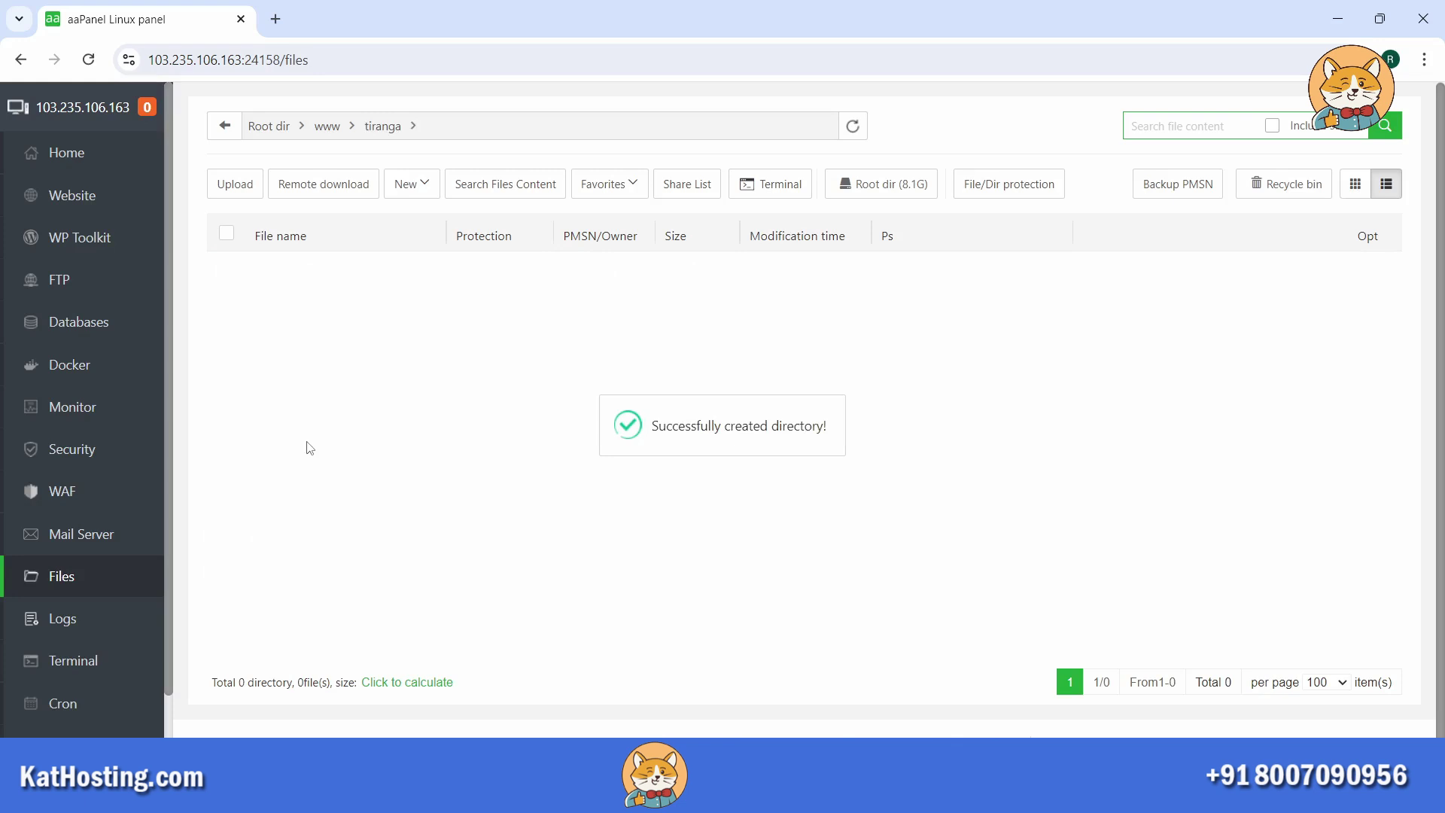
pyautogui.click(240, 188)
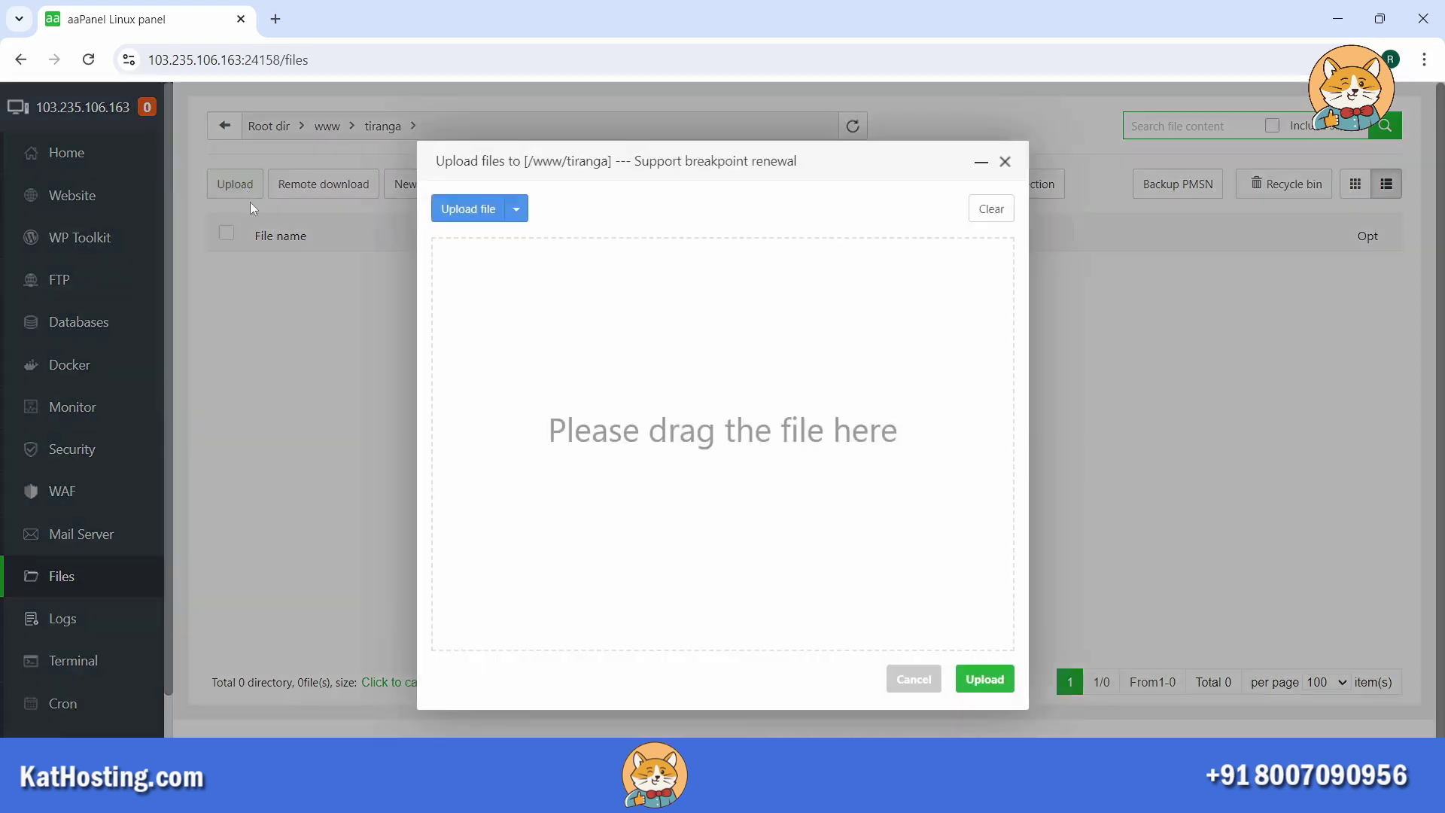
pyautogui.click(474, 241)
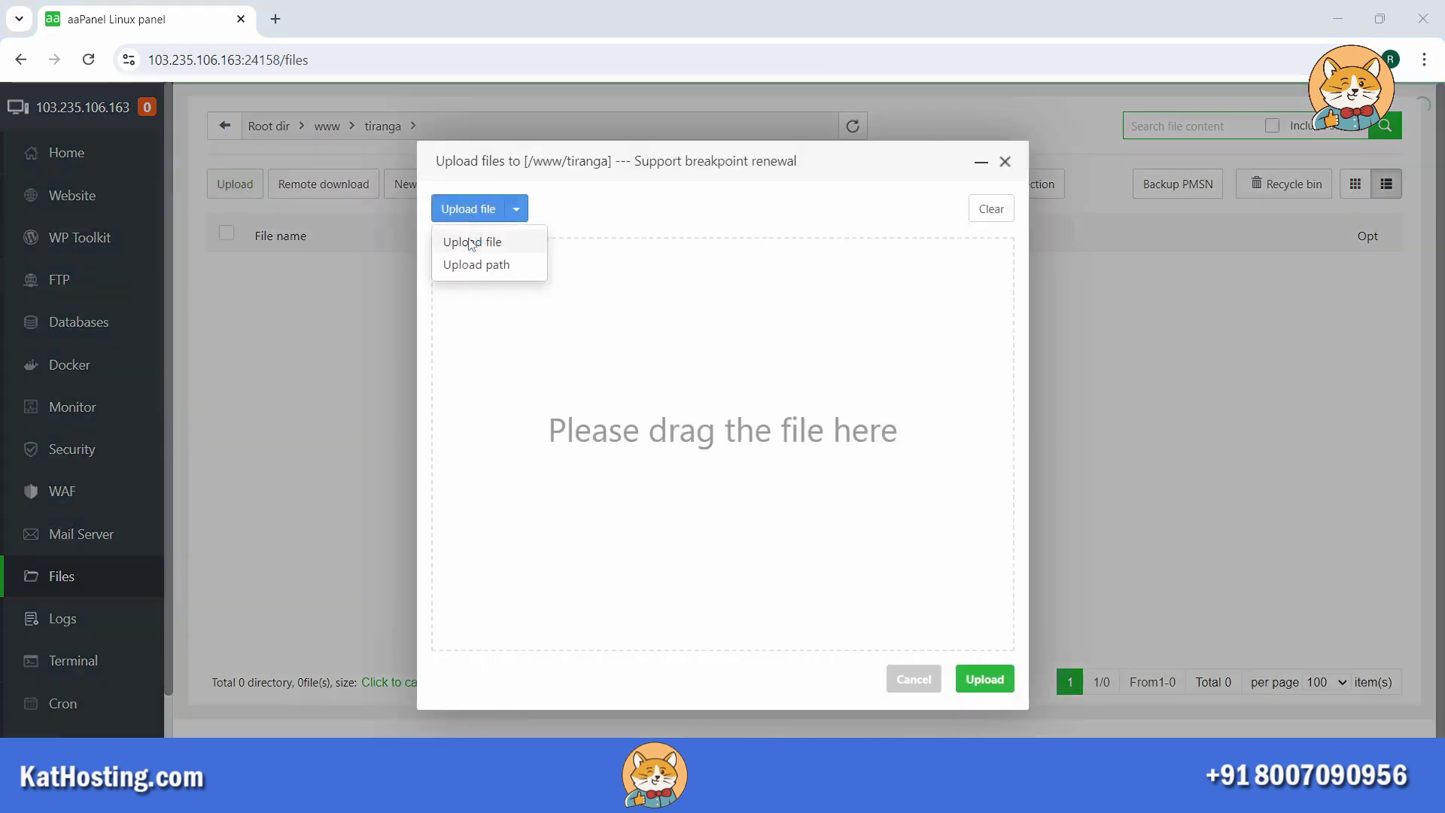
pyautogui.click(498, 413)
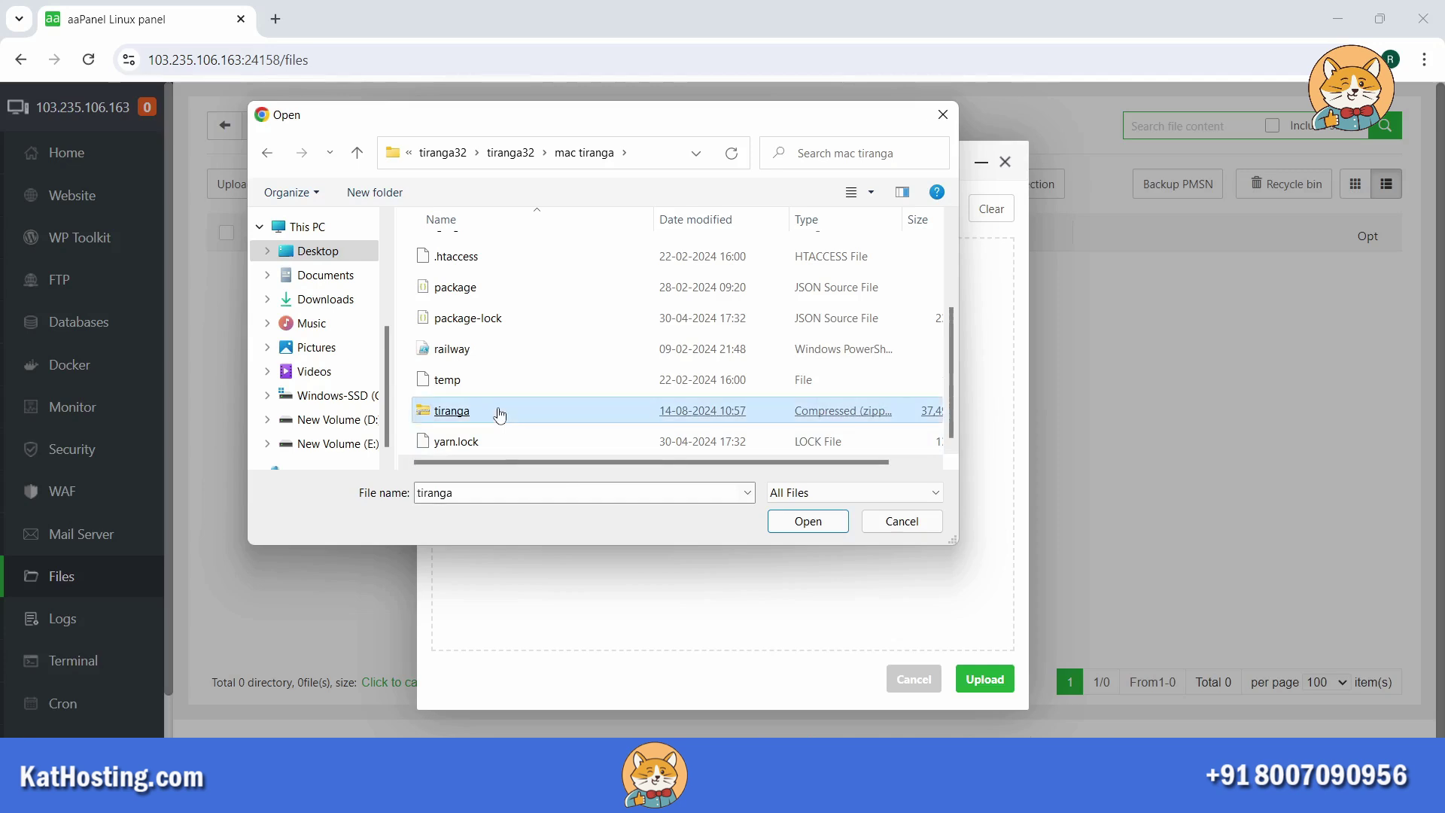
pyautogui.doubleClick(500, 413)
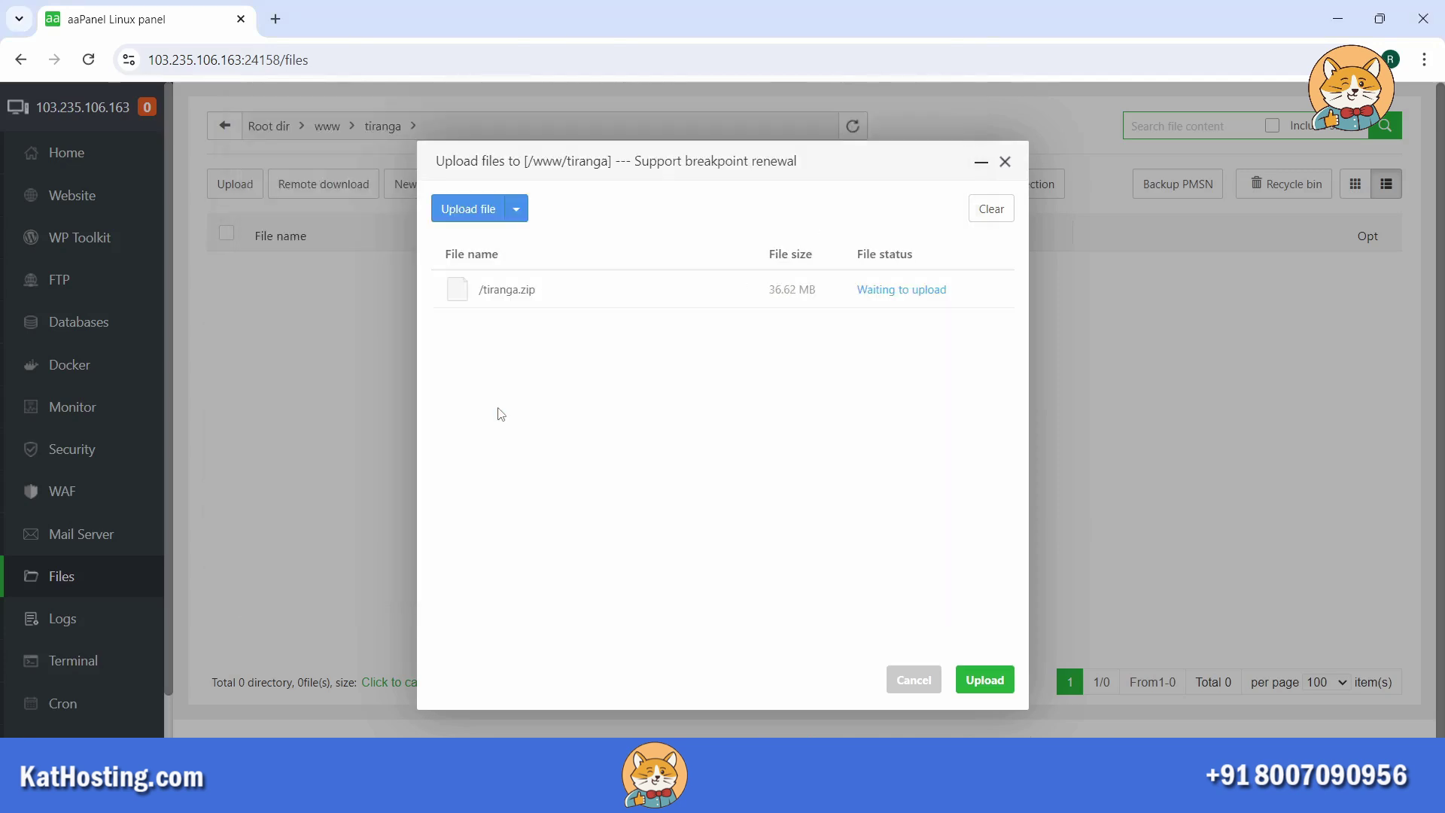
pyautogui.click(987, 679)
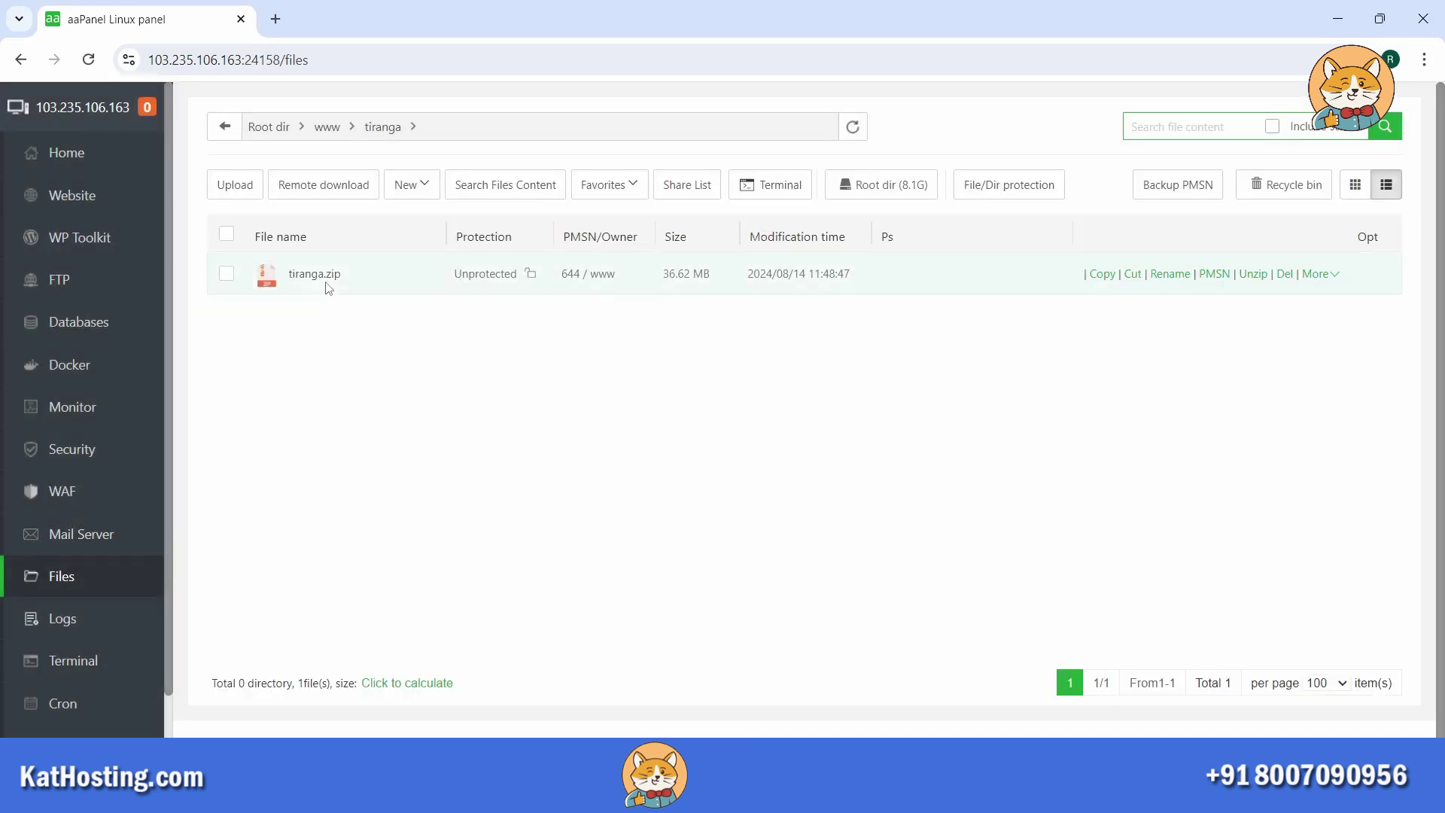
# Step: Unzip tiranga.zip into /www/tiranga with UTF-8 encoding and no password
pyautogui.rightClick(325, 283)
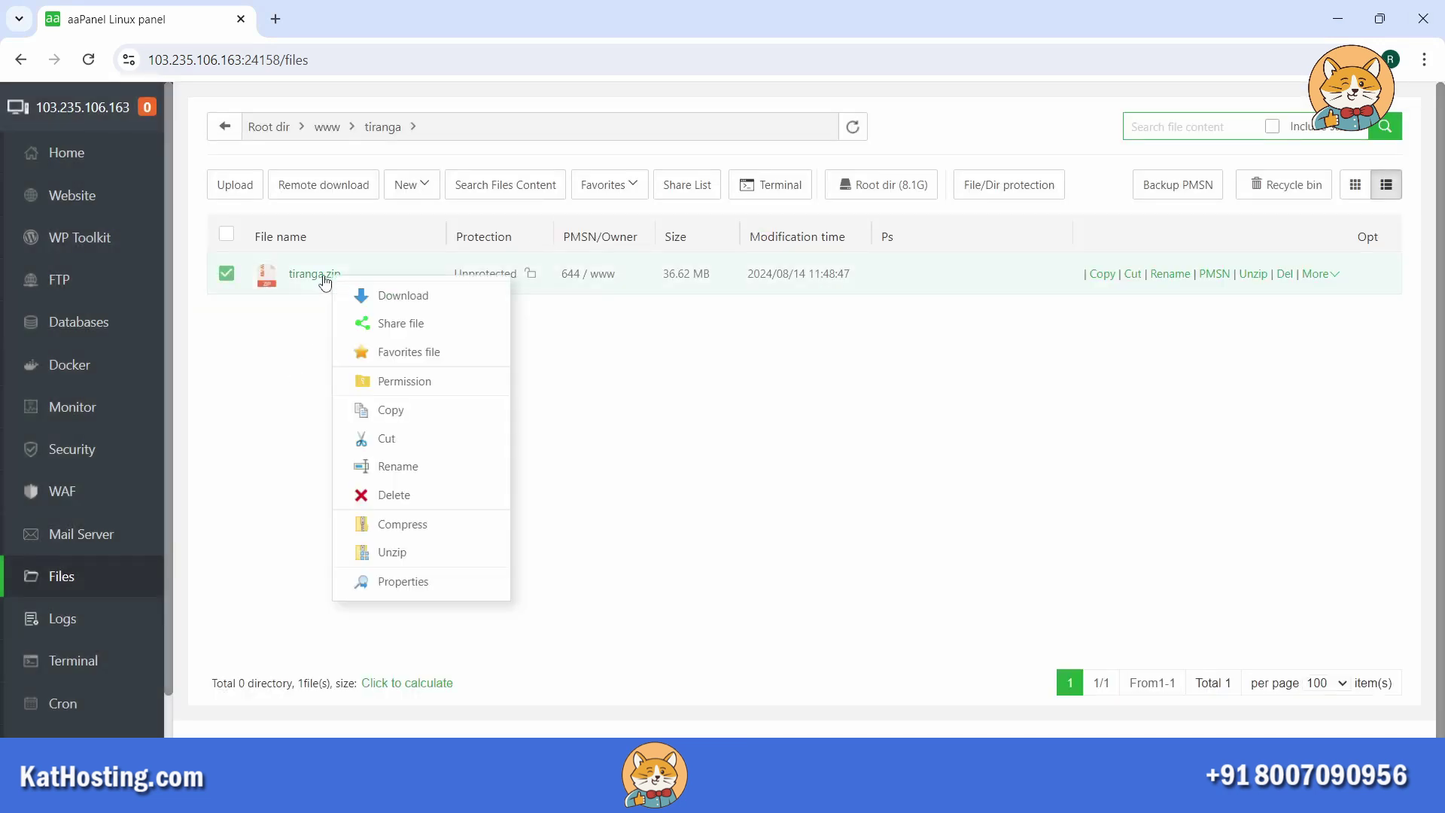
pyautogui.click(427, 554)
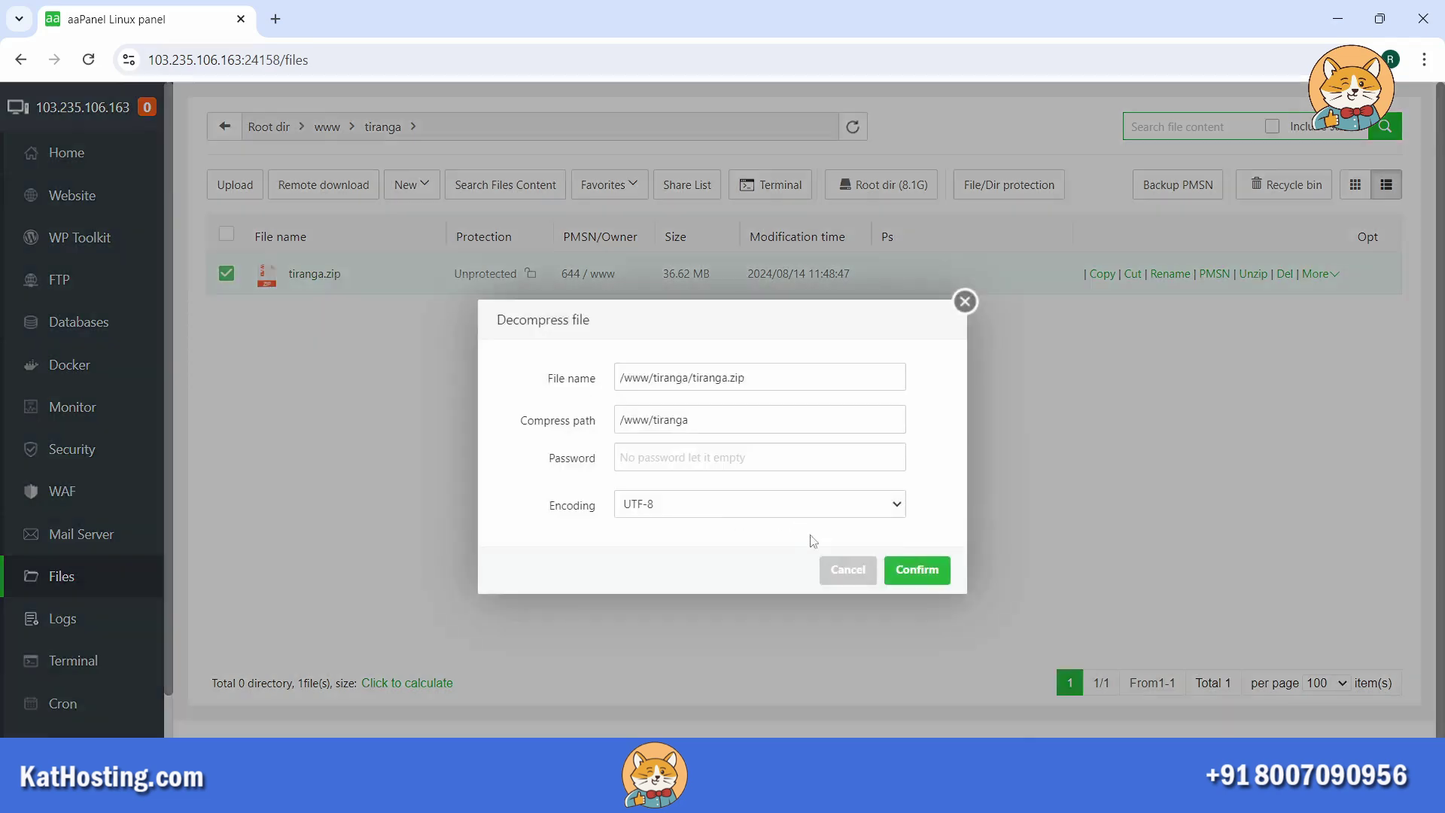
pyautogui.click(913, 573)
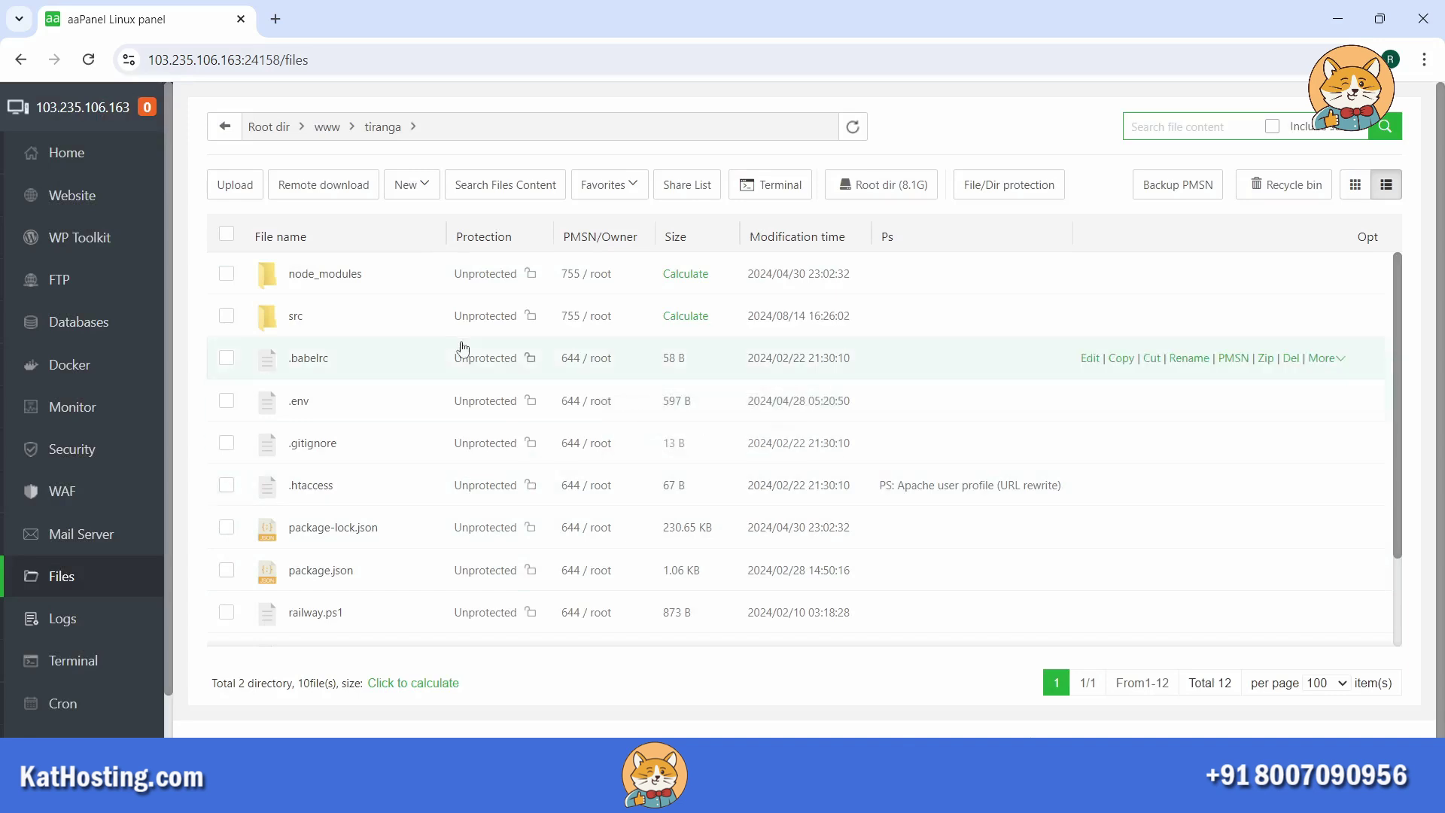
# Step: Delete the node_modules folder from the /www/tiranga directory
pyautogui.rightClick(350, 277)
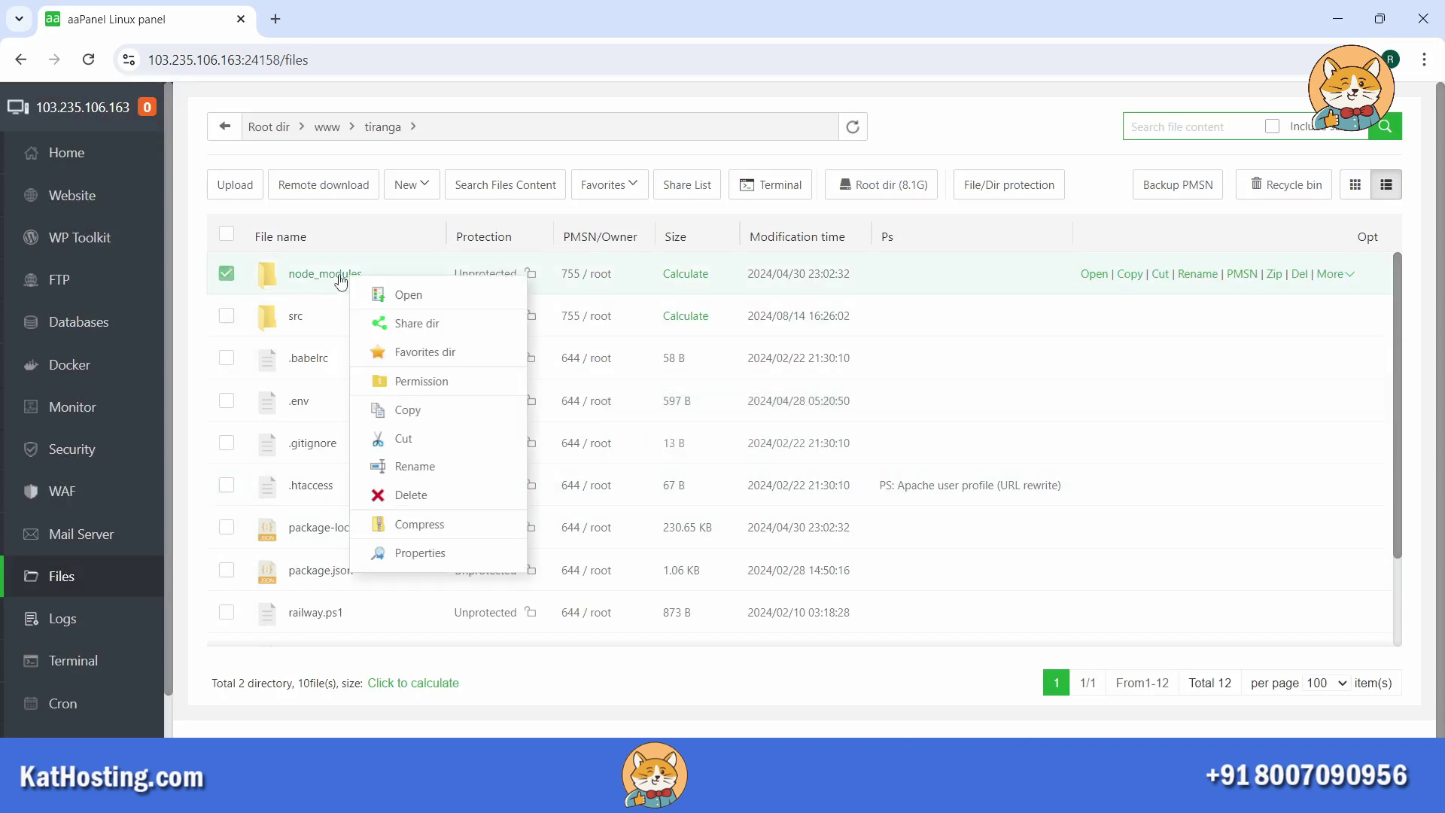
pyautogui.click(400, 493)
pyautogui.click(837, 510)
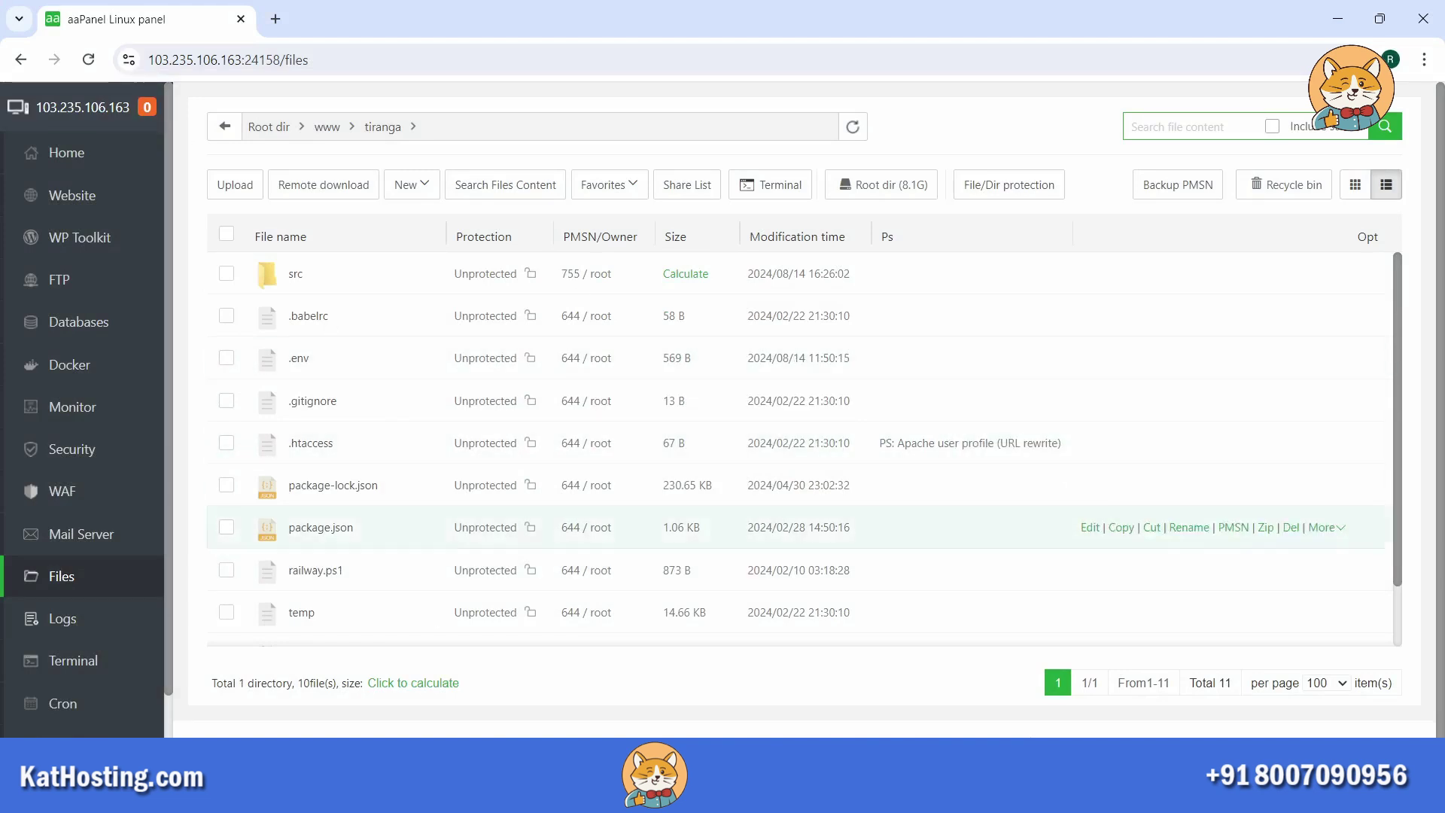
# Step: Open the databases page in a separate tab and fill in a new MySQL database with name and username tiranga
pyautogui.rightClick(99, 336)
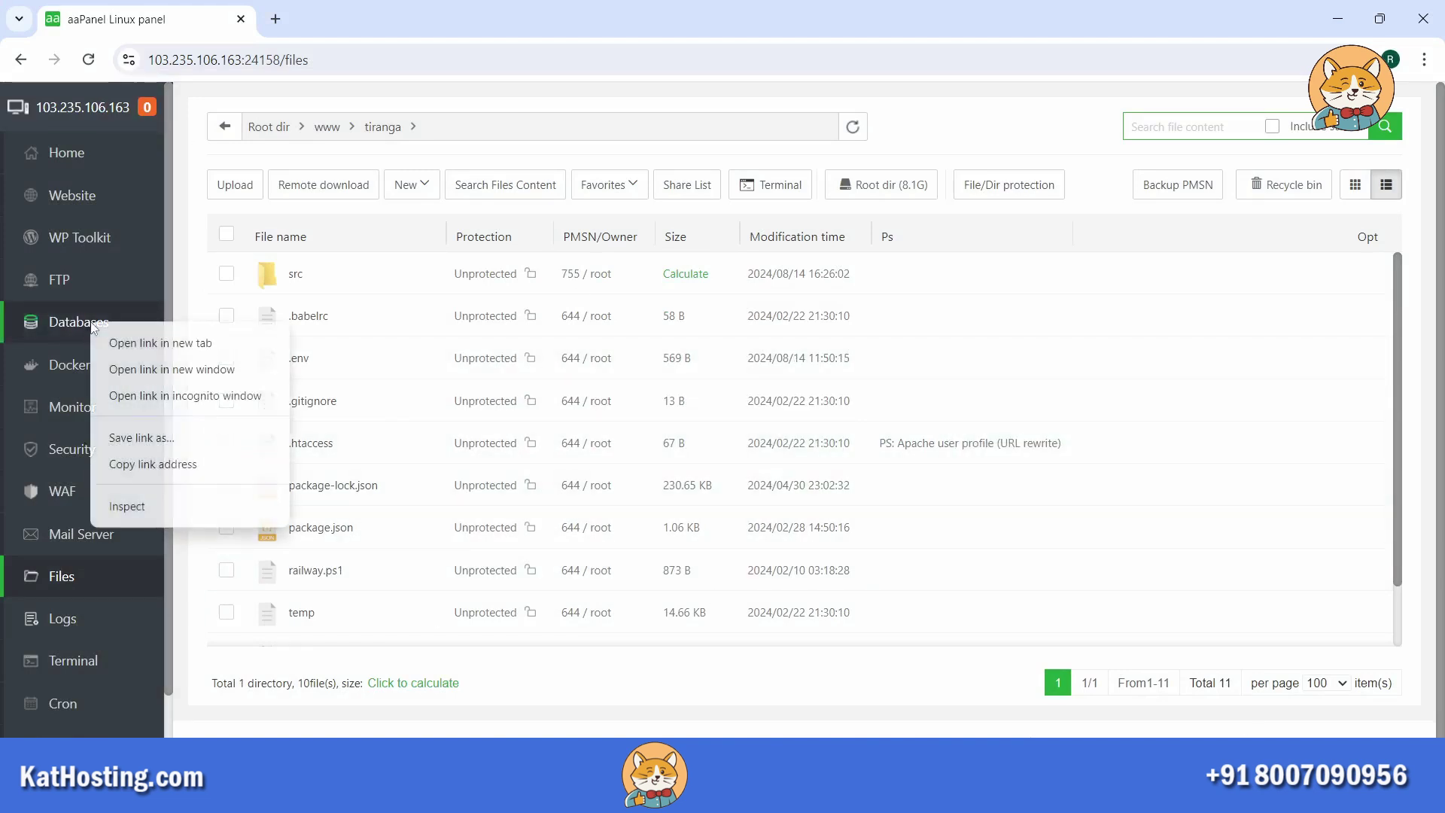
pyautogui.click(133, 340)
pyautogui.click(380, 9)
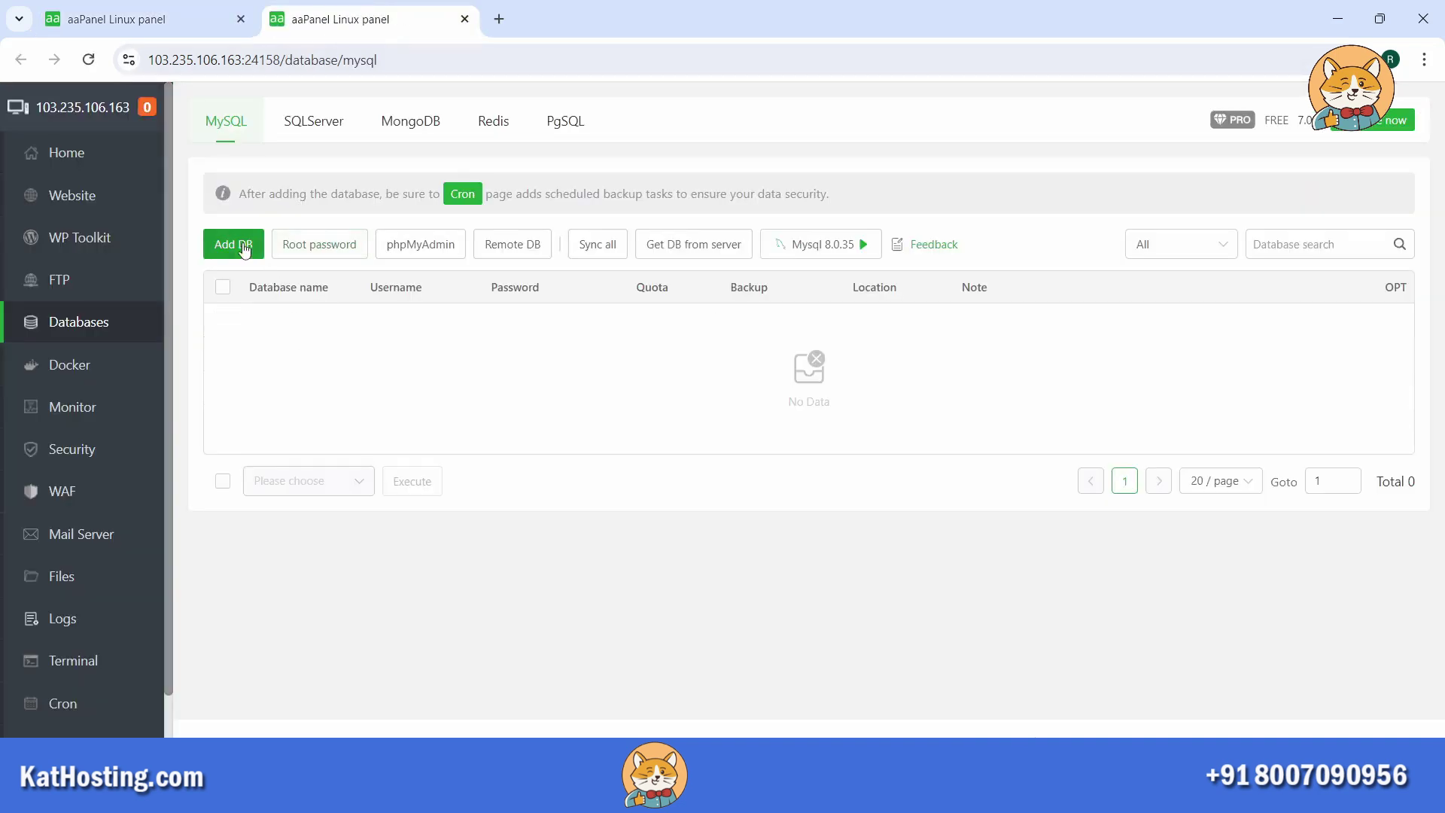
pyautogui.click(243, 246)
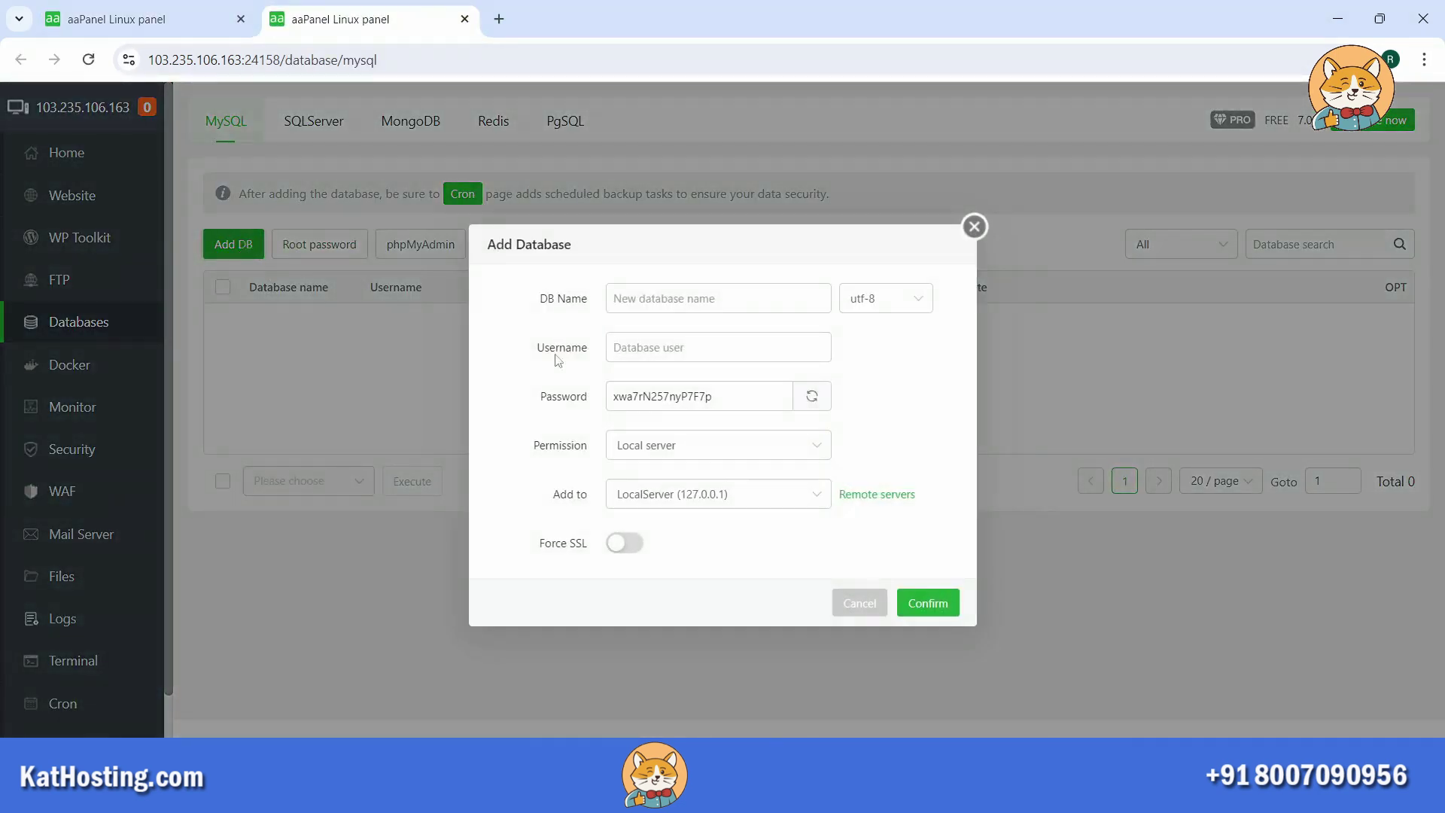
pyautogui.click(680, 299)
pyautogui.write('ti')
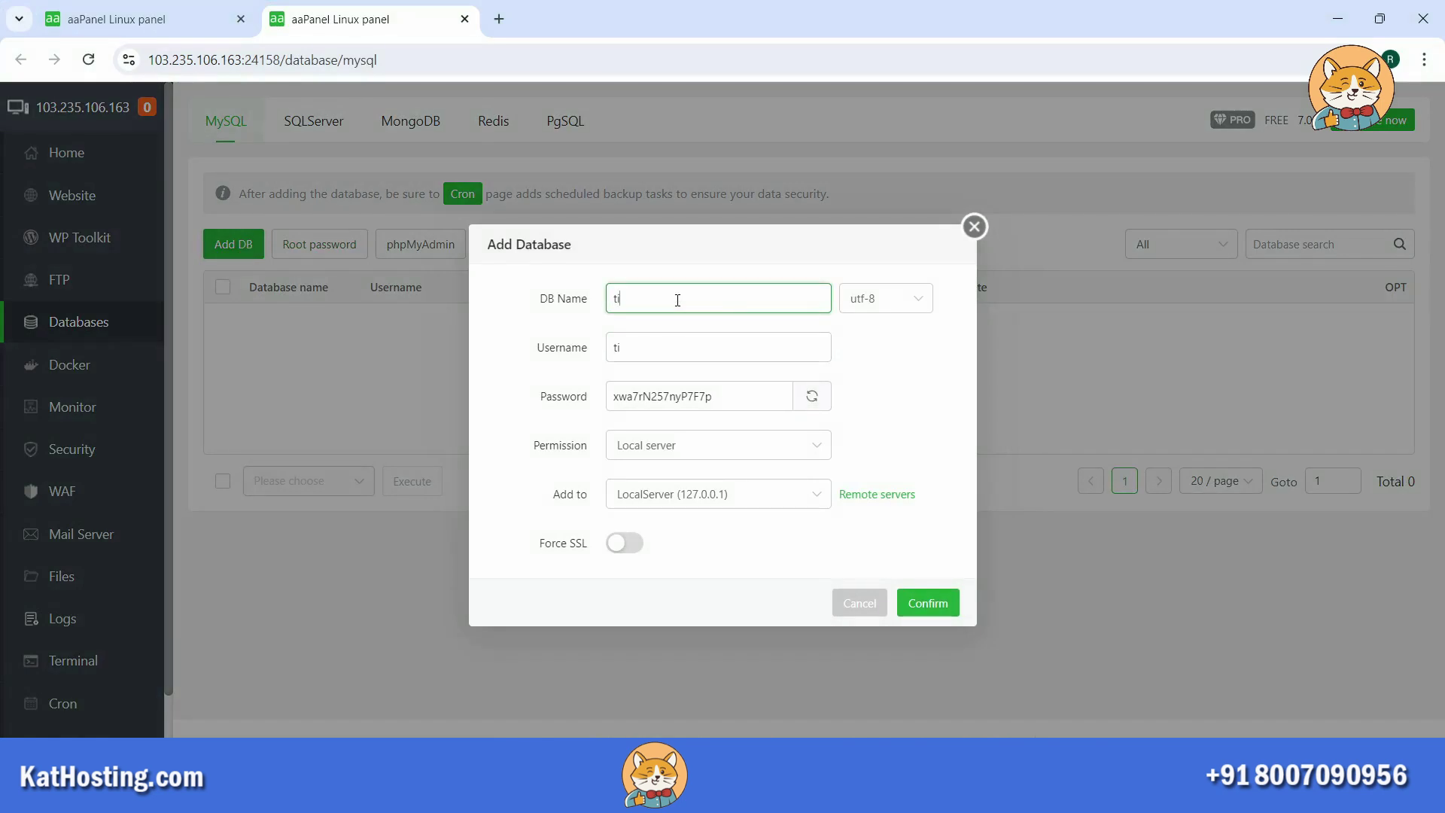
pyautogui.write('ranga')
pyautogui.click(745, 326)
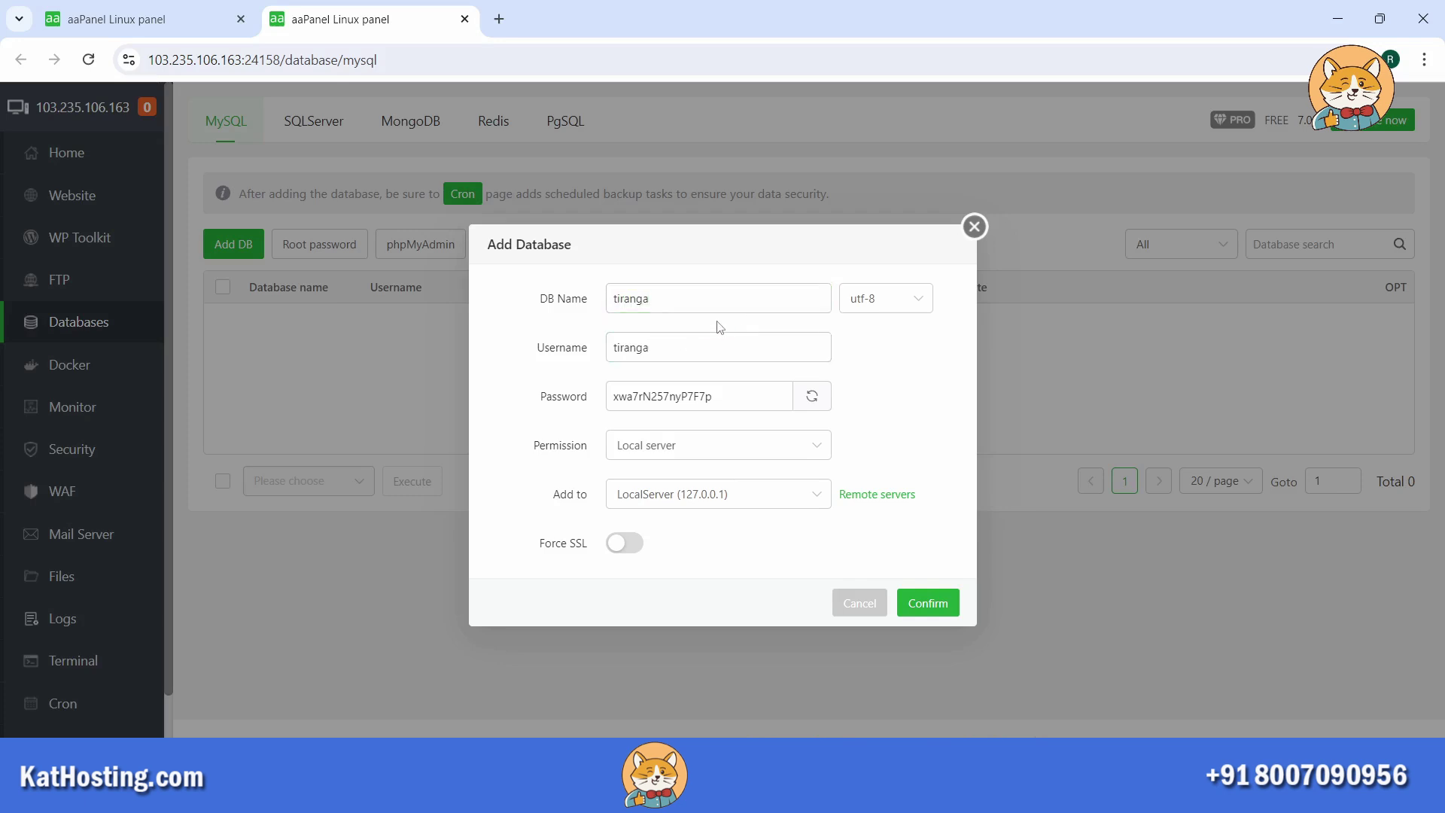
# Step: Copy the new database's name into the .env file as both DATABASE_USER and DATABASE_NAME, set to tiranga
pyautogui.doubleClick(677, 298)
pyautogui.hotkey('ctrl', 'c')
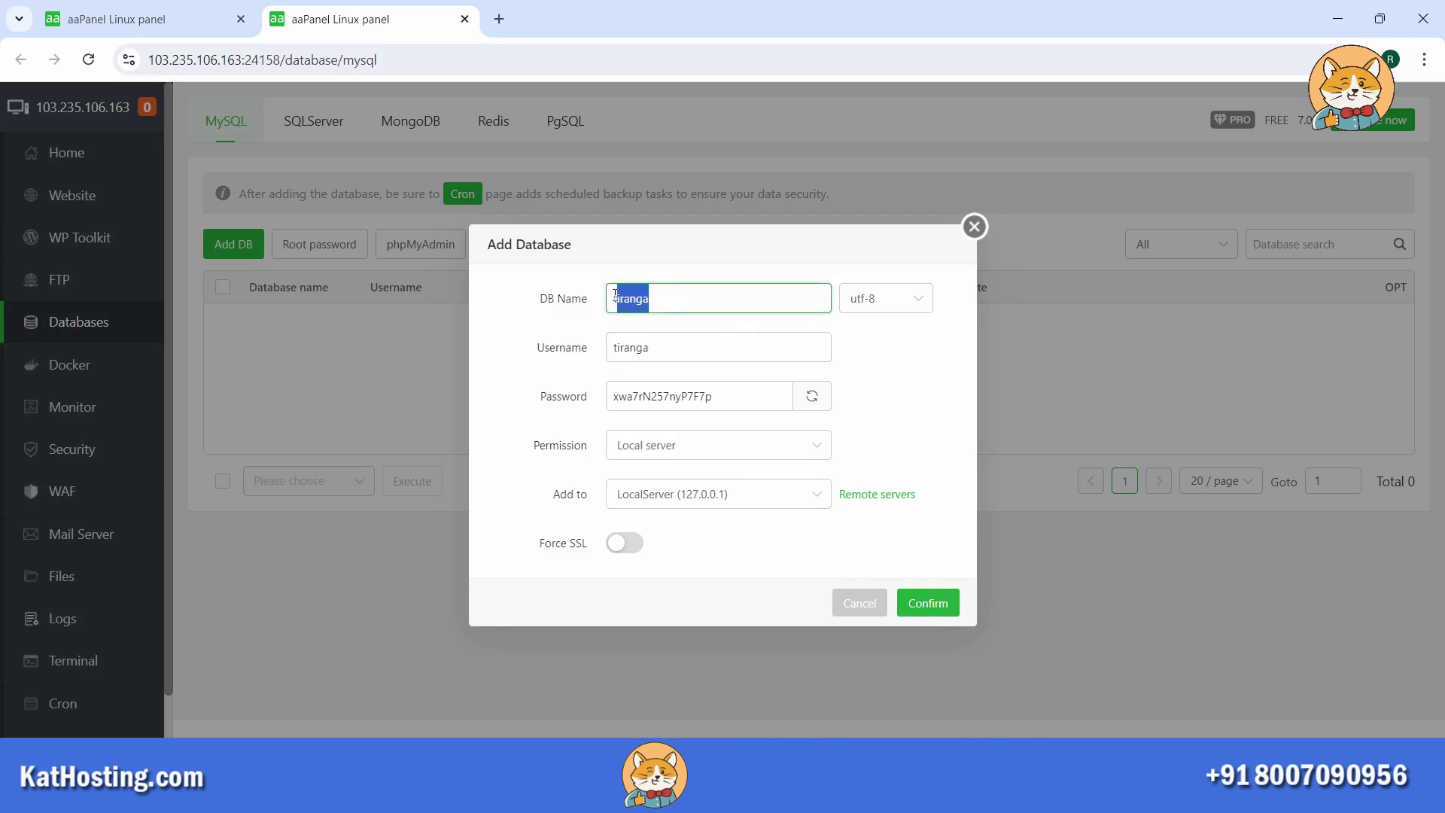
pyautogui.click(143, 19)
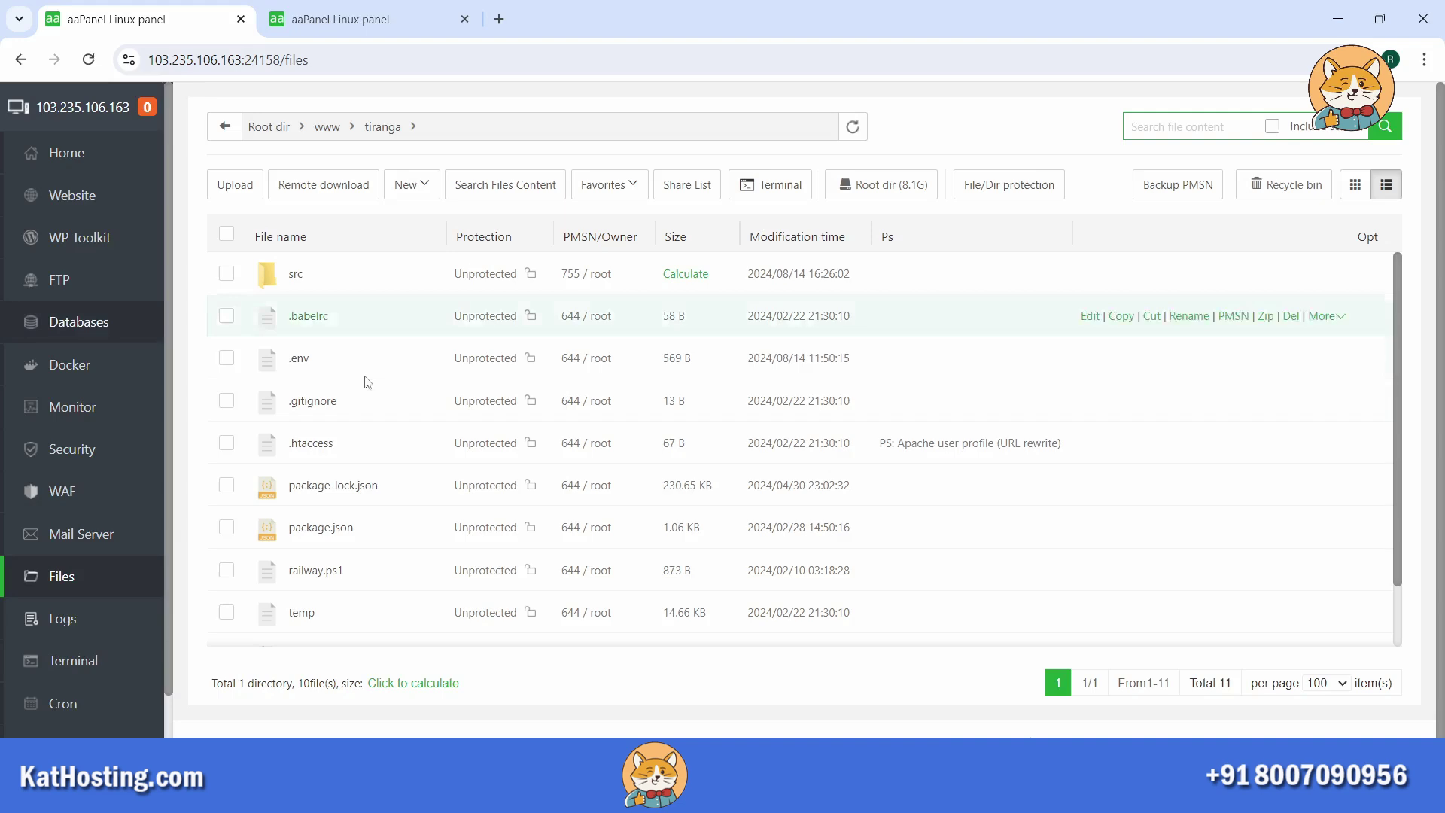
pyautogui.doubleClick(305, 365)
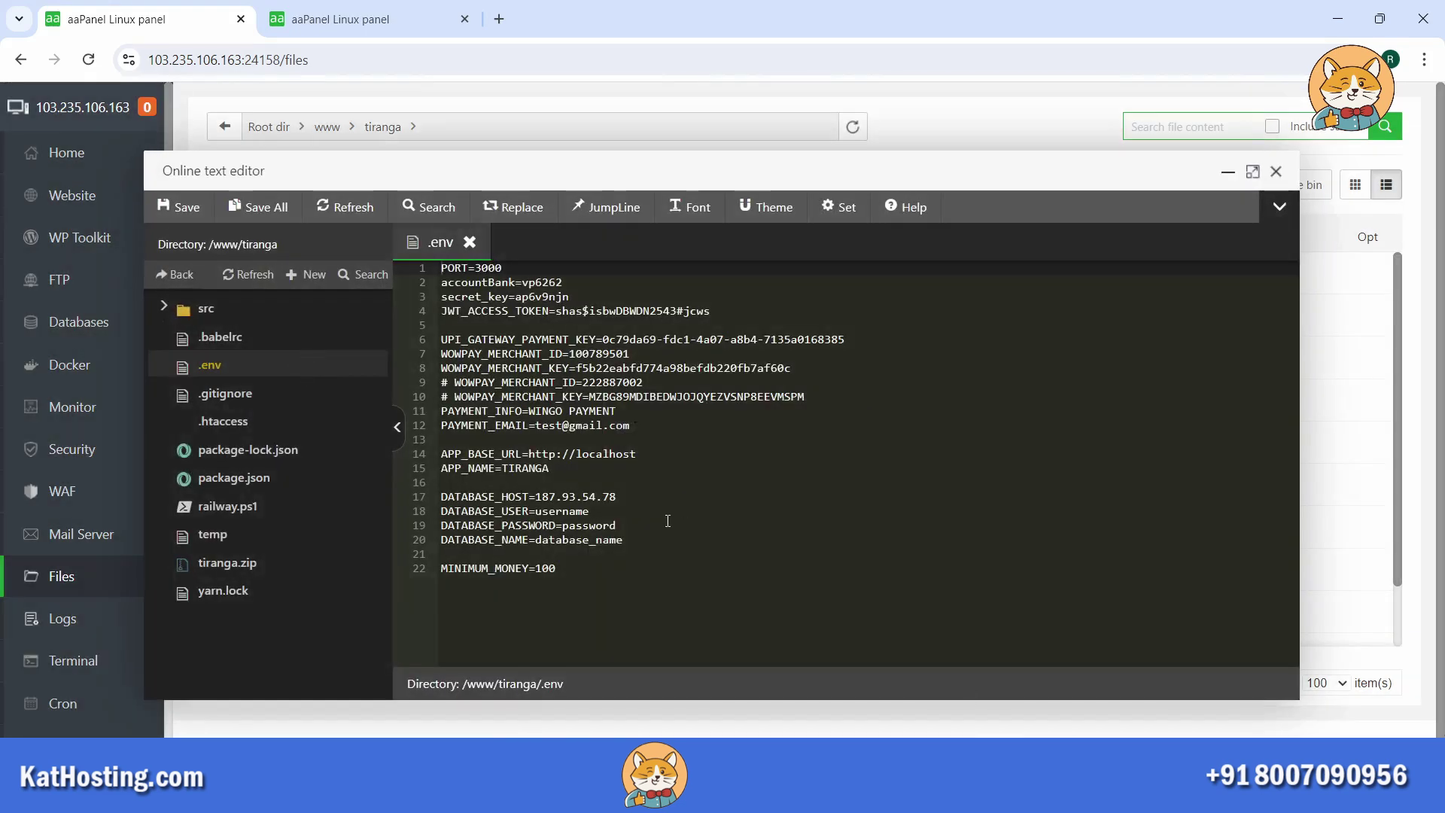
pyautogui.click(575, 509)
pyautogui.hotkey('ctrl', 'shift', 'Left')
pyautogui.hotkey('ctrl', 'v')
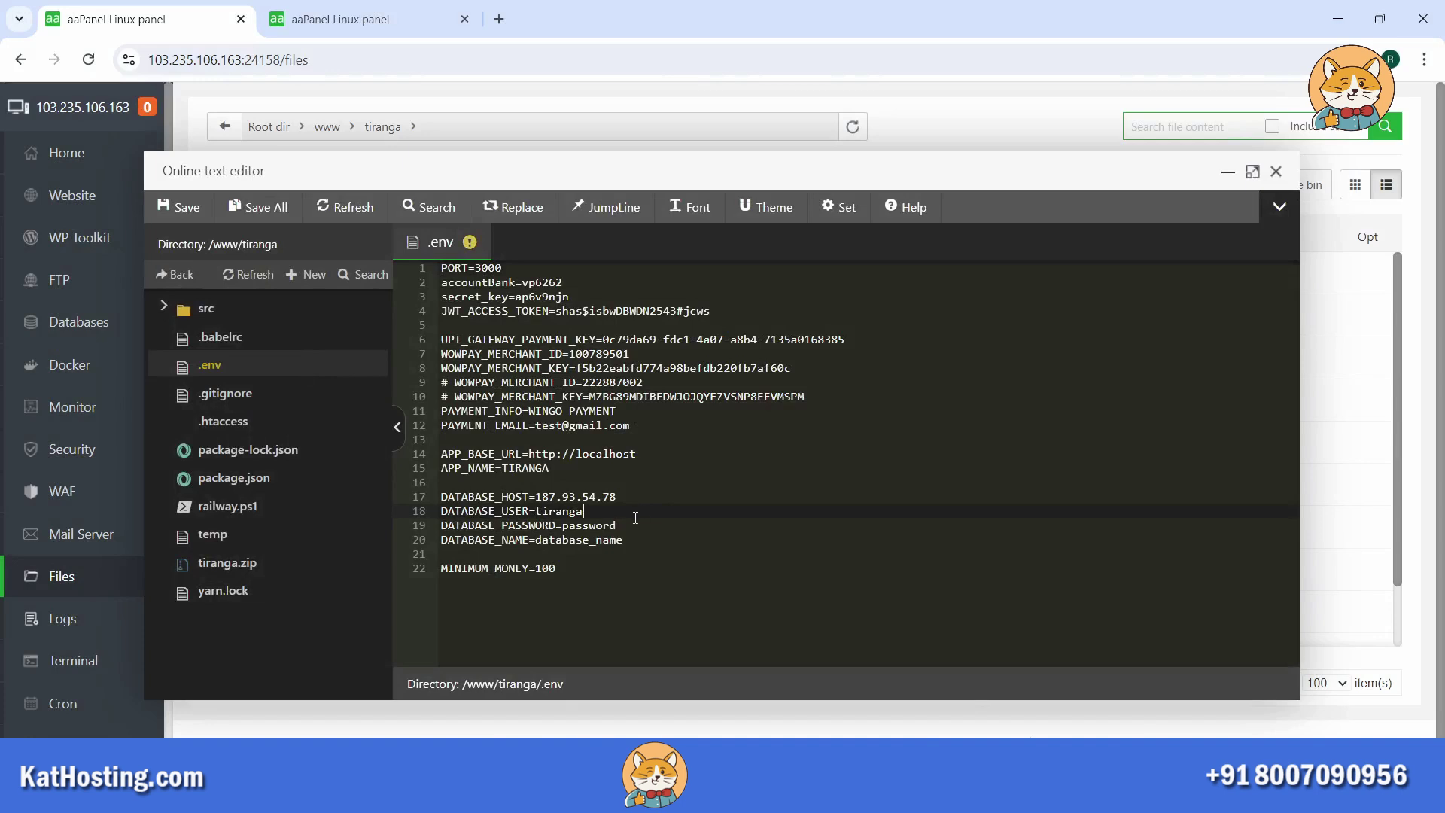
pyautogui.moveTo(625, 540); pyautogui.dragTo(539, 542)
pyautogui.hotkey('ctrl', 'v')
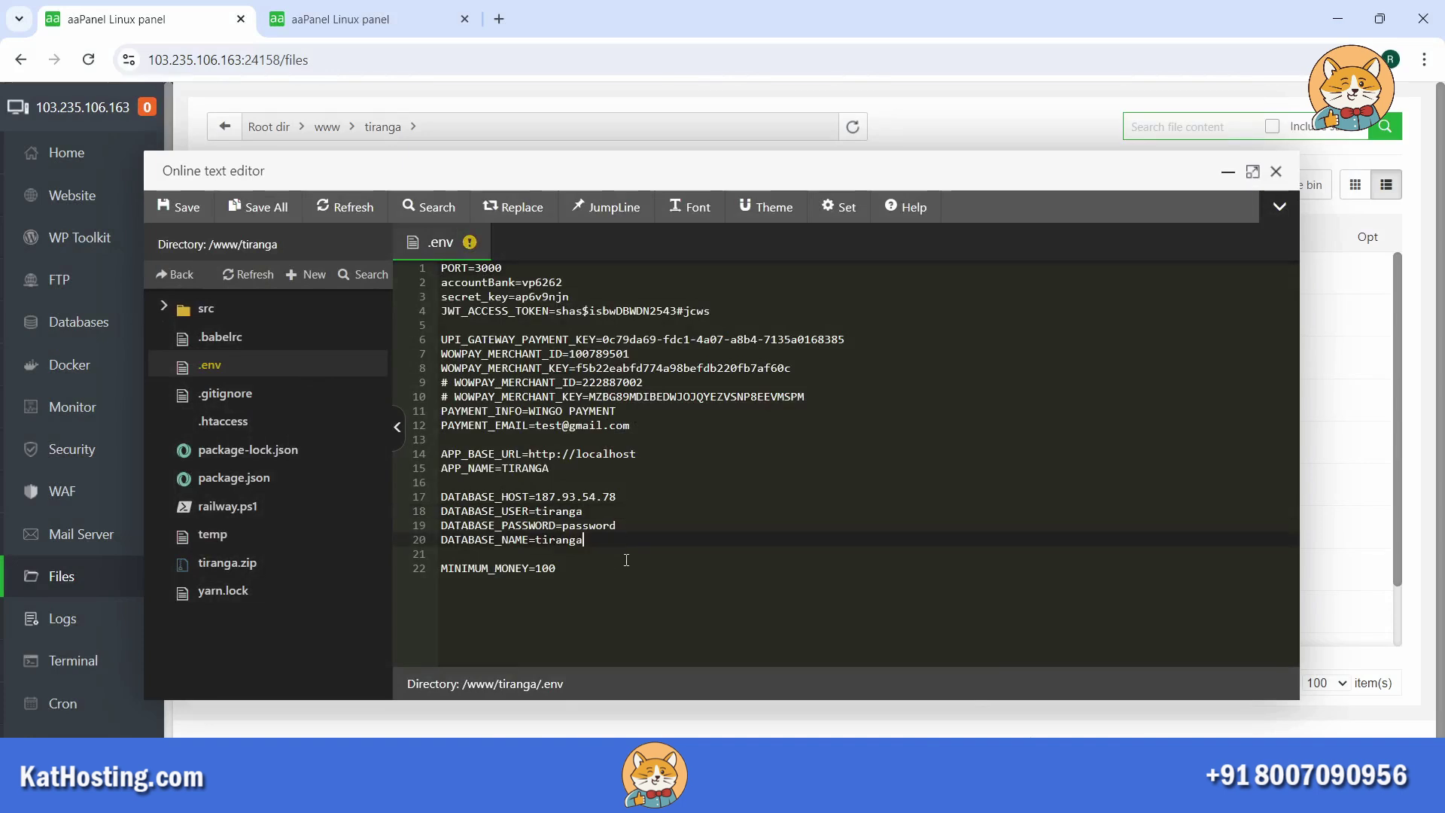
# Step: Copy the generated database password from the new database form into DATABASE_PASSWORD in the .env file
pyautogui.click(356, 17)
pyautogui.click(699, 392)
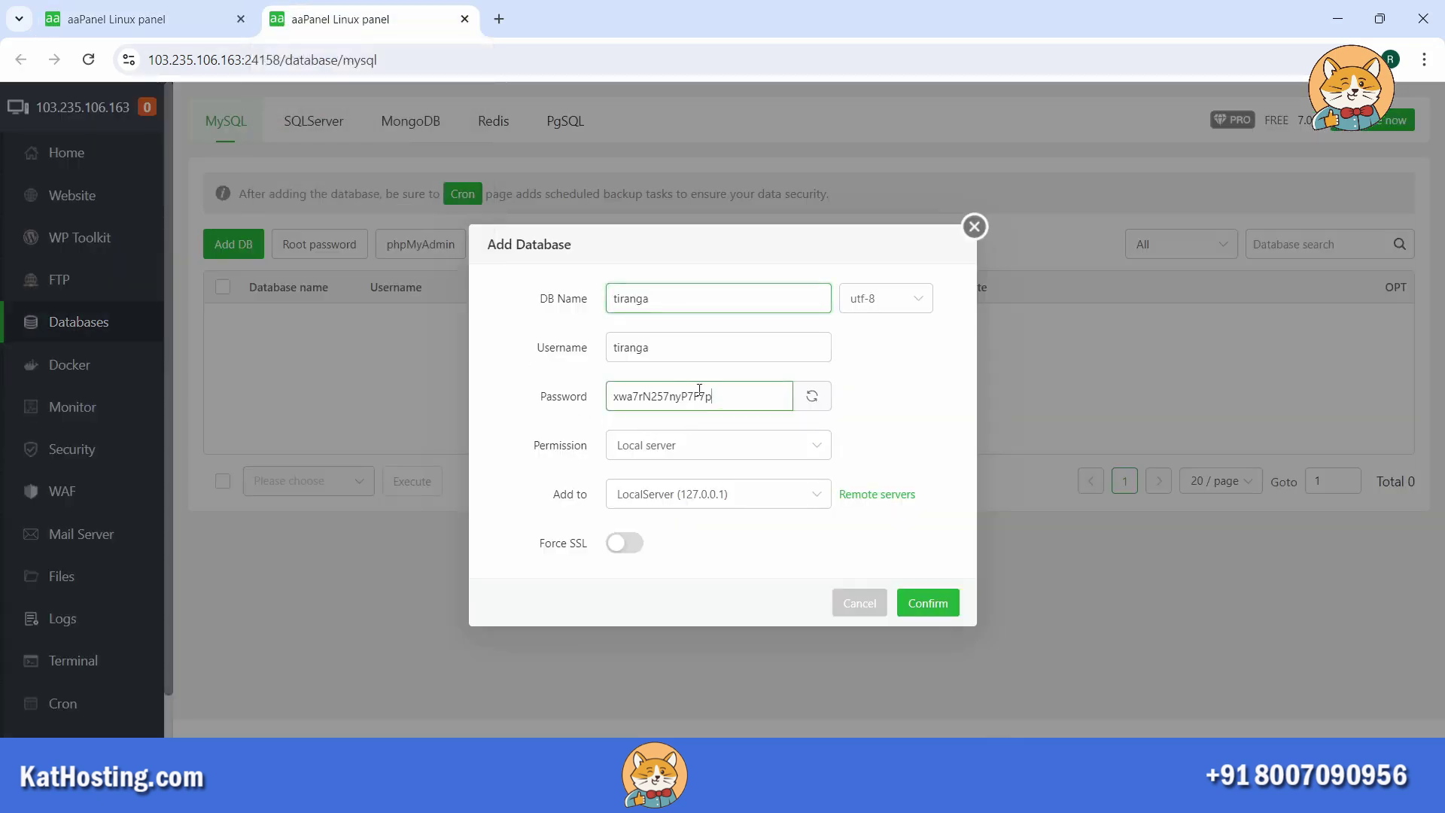
pyautogui.moveTo(713, 396); pyautogui.dragTo(608, 384)
pyautogui.hotkey('ctrl', 'c')
pyautogui.click(199, 17)
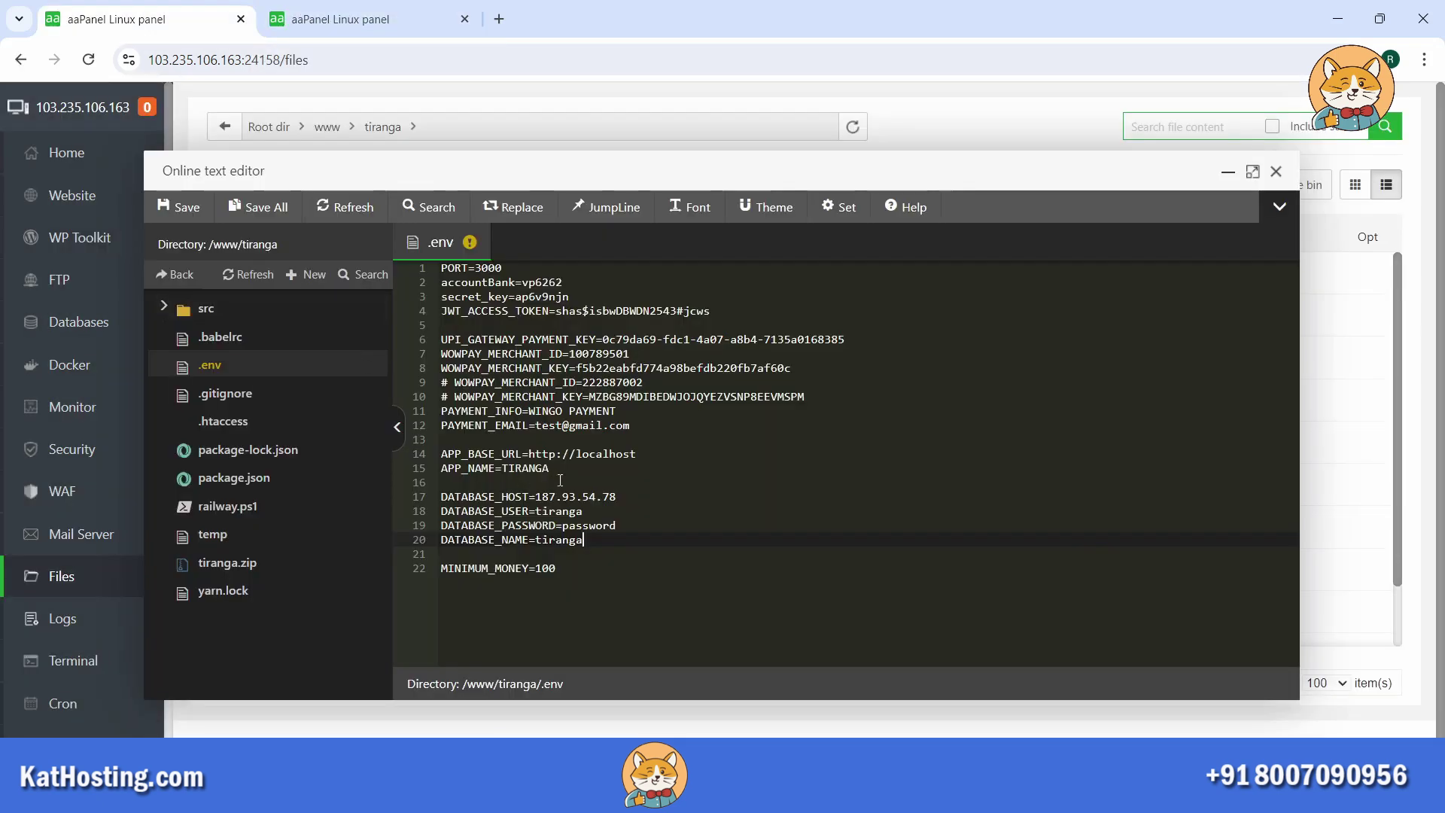
pyautogui.doubleClick(611, 531)
pyautogui.hotkey('ctrl', 'v')
pyautogui.click(588, 477)
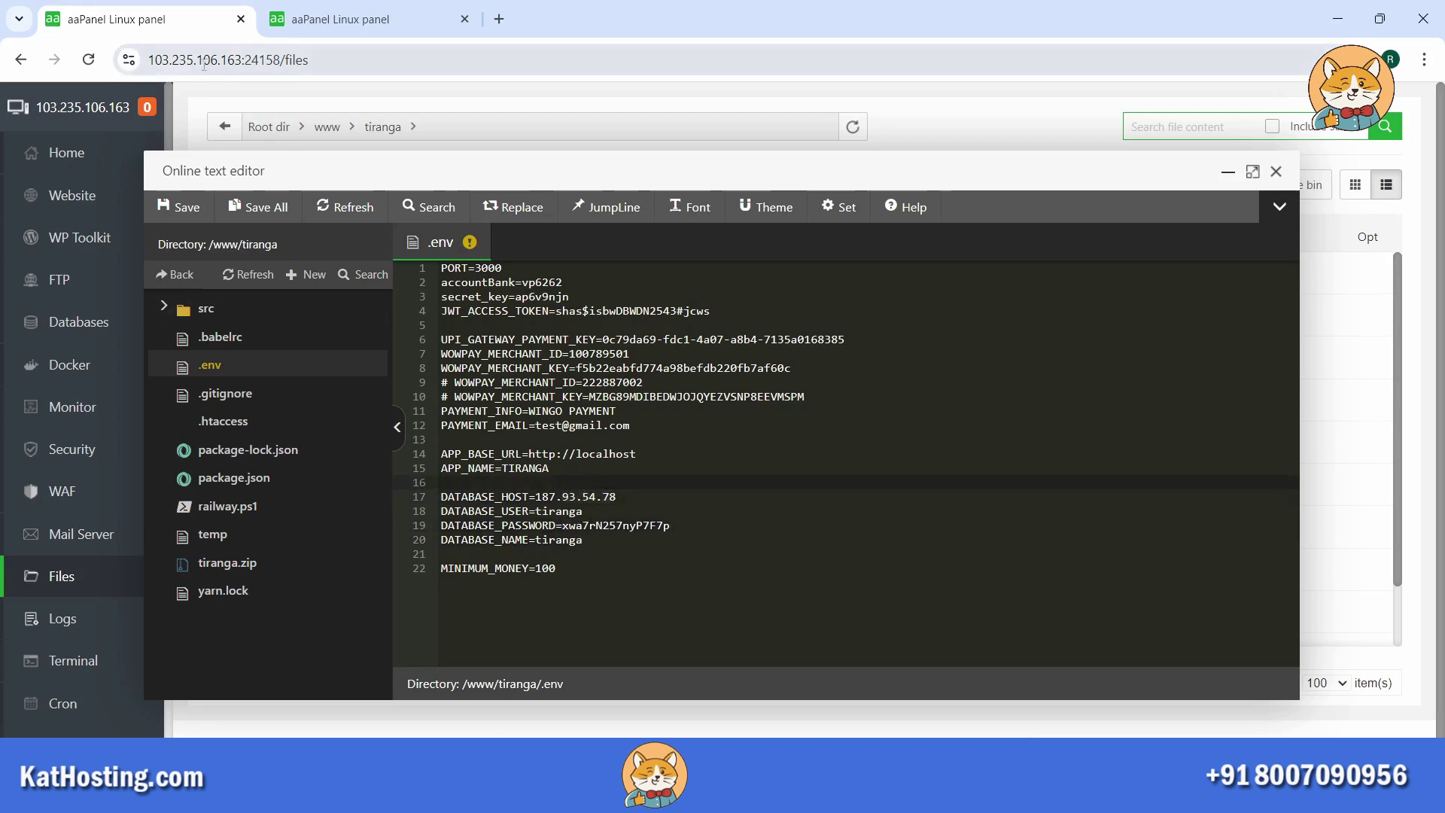
# Step: Set DATABASE_HOST in the .env file to the panel's server IP 103.235.106.163, then save and close the file
pyautogui.doubleClick(243, 61)
pyautogui.hotkey('ctrl', 'c')
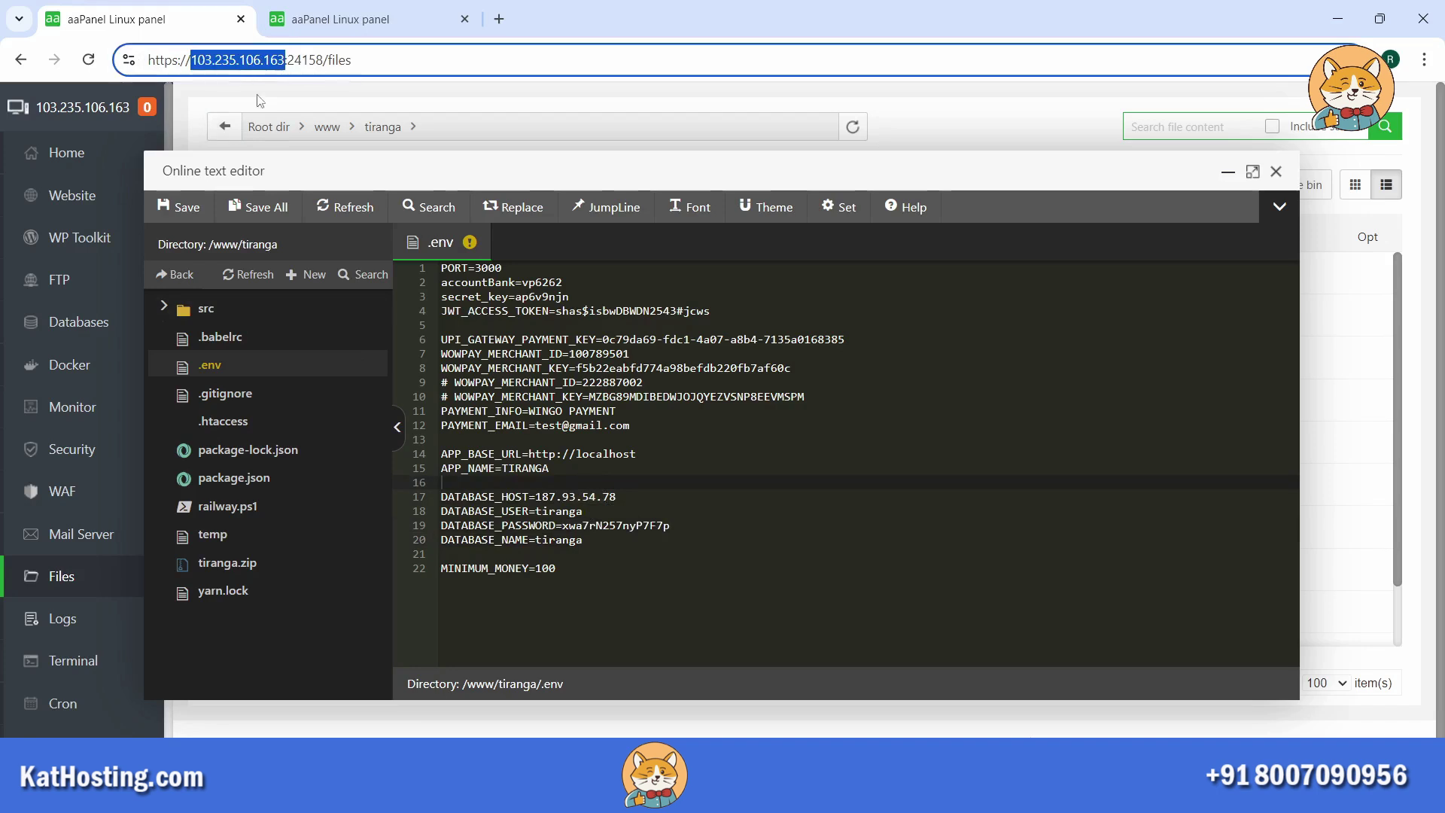
pyautogui.click(627, 517)
pyautogui.moveTo(618, 497); pyautogui.dragTo(545, 495)
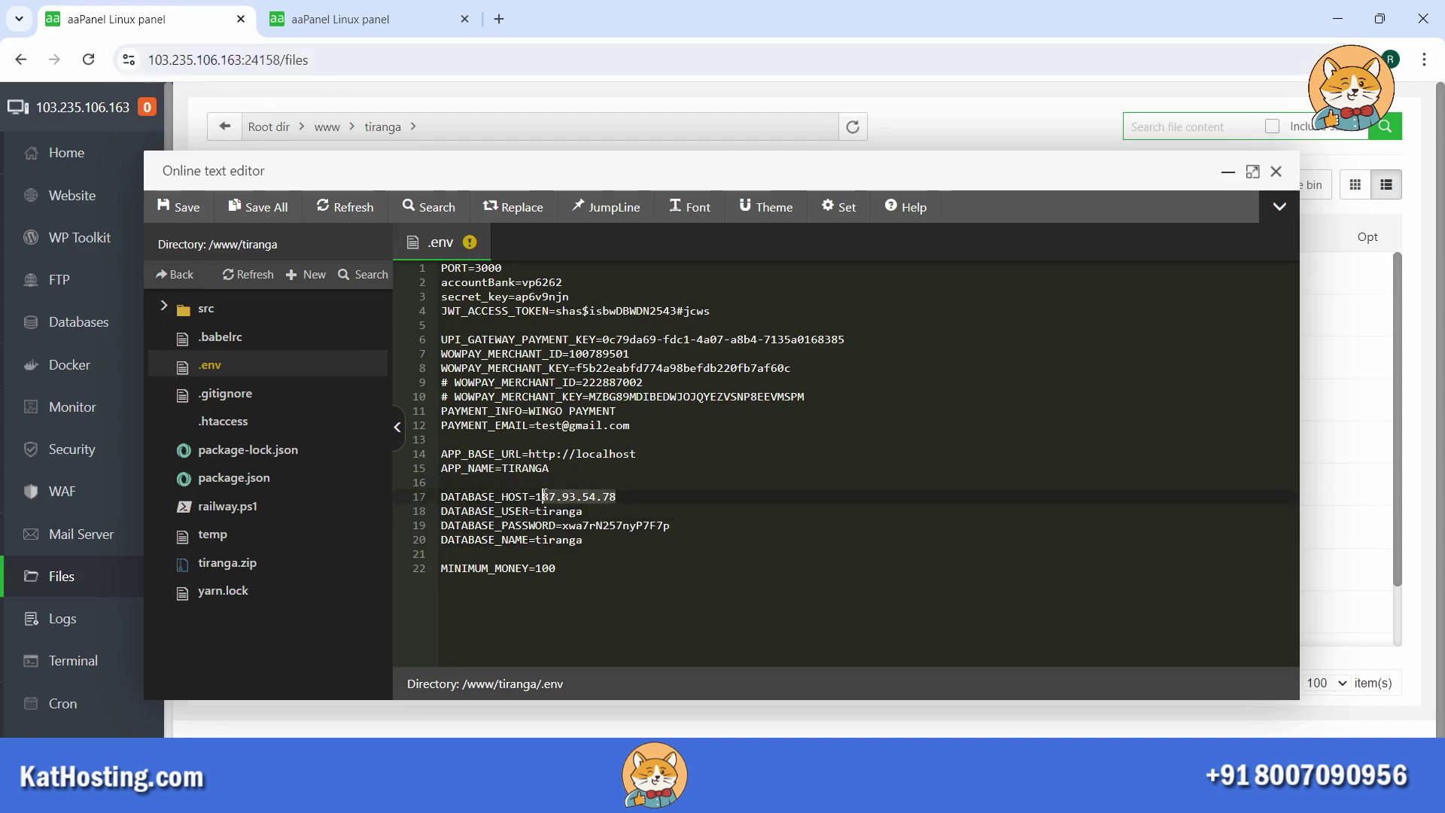
pyautogui.hotkey('ctrl', 'v')
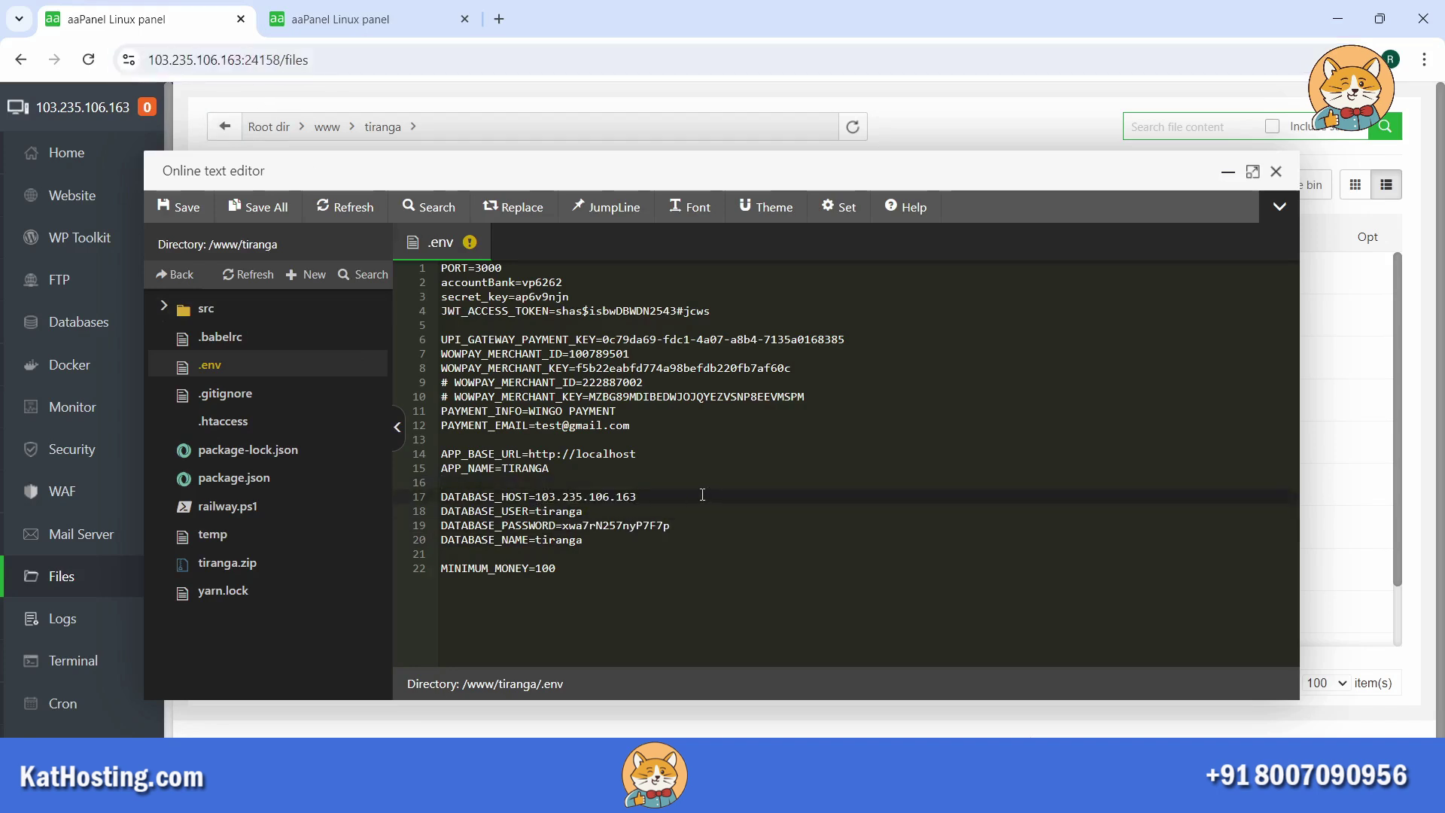
pyautogui.click(184, 214)
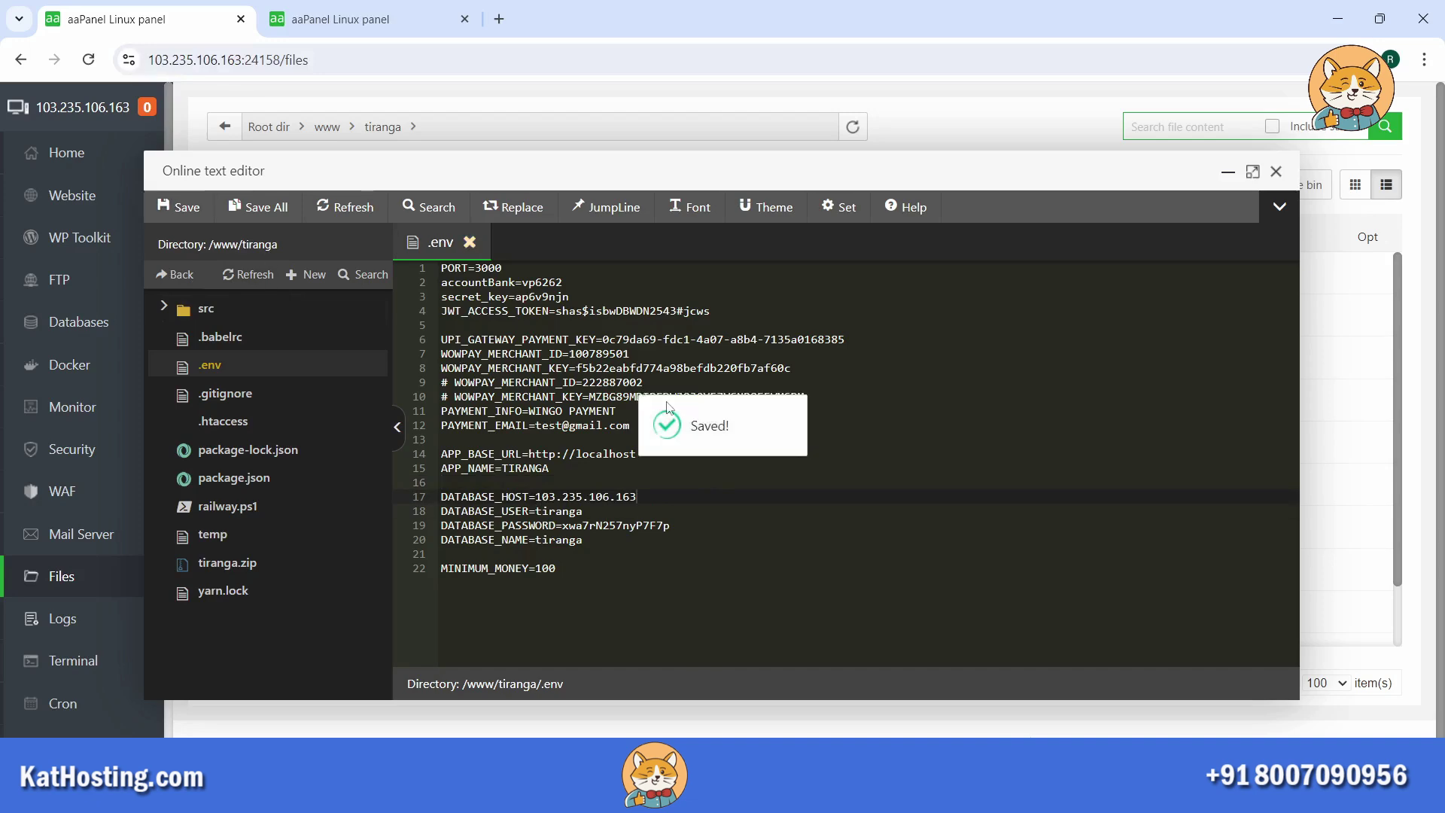
pyautogui.click(1275, 171)
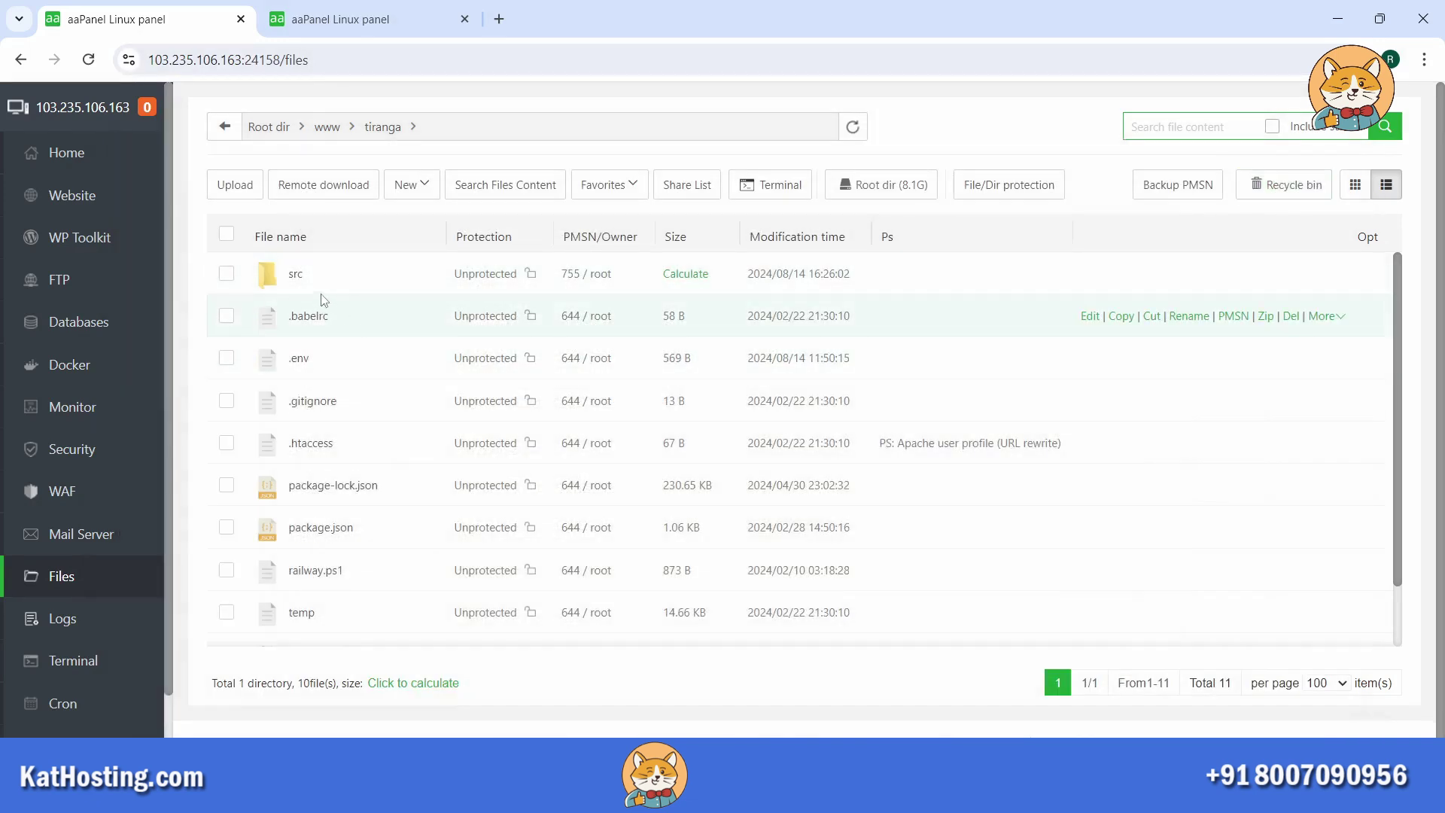
# Step: Open connectDB.js in the project's src/config folder and replace the placeholder password with the generated database password
pyautogui.click(294, 277)
pyautogui.click(305, 279)
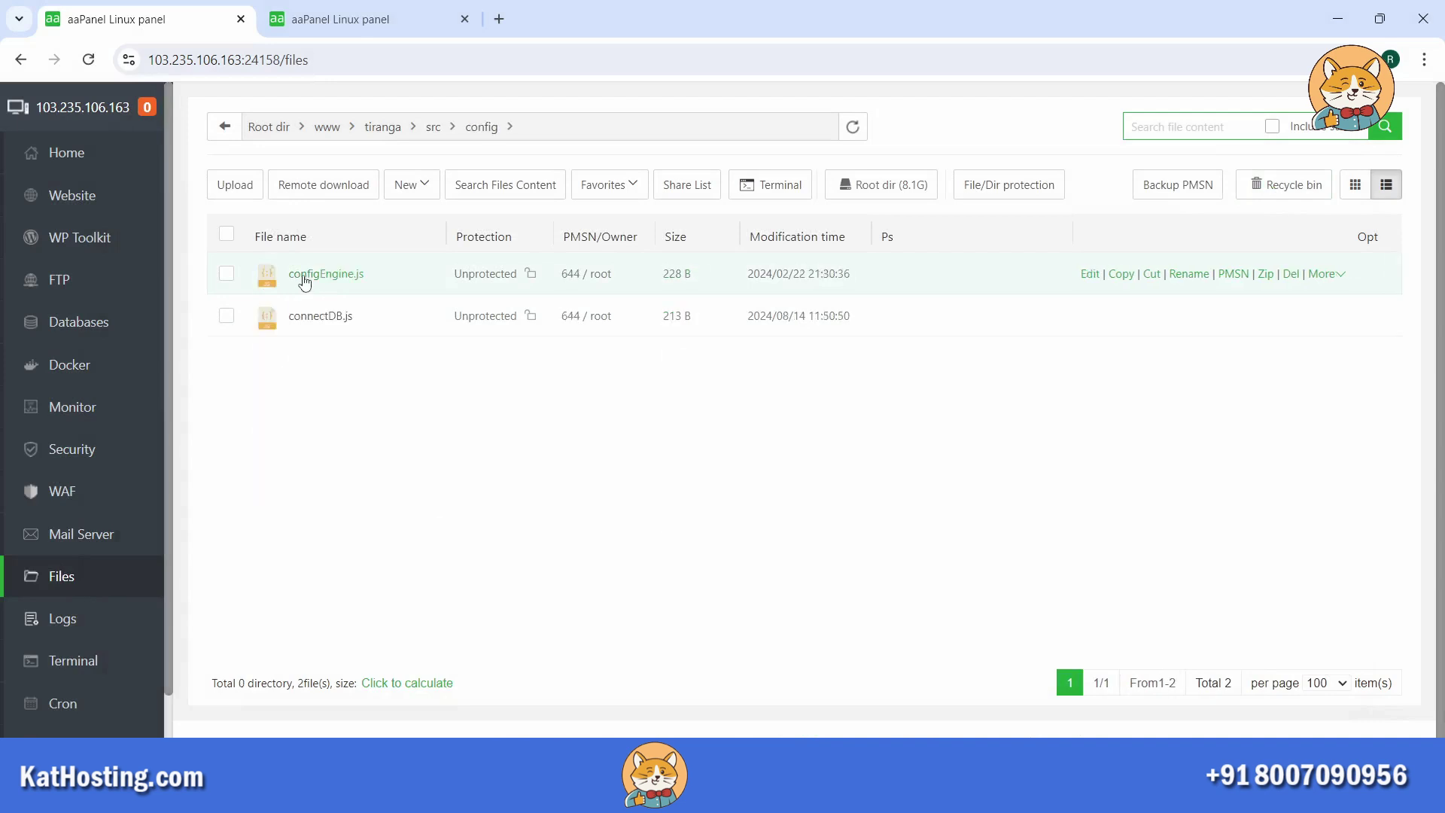
pyautogui.click(309, 316)
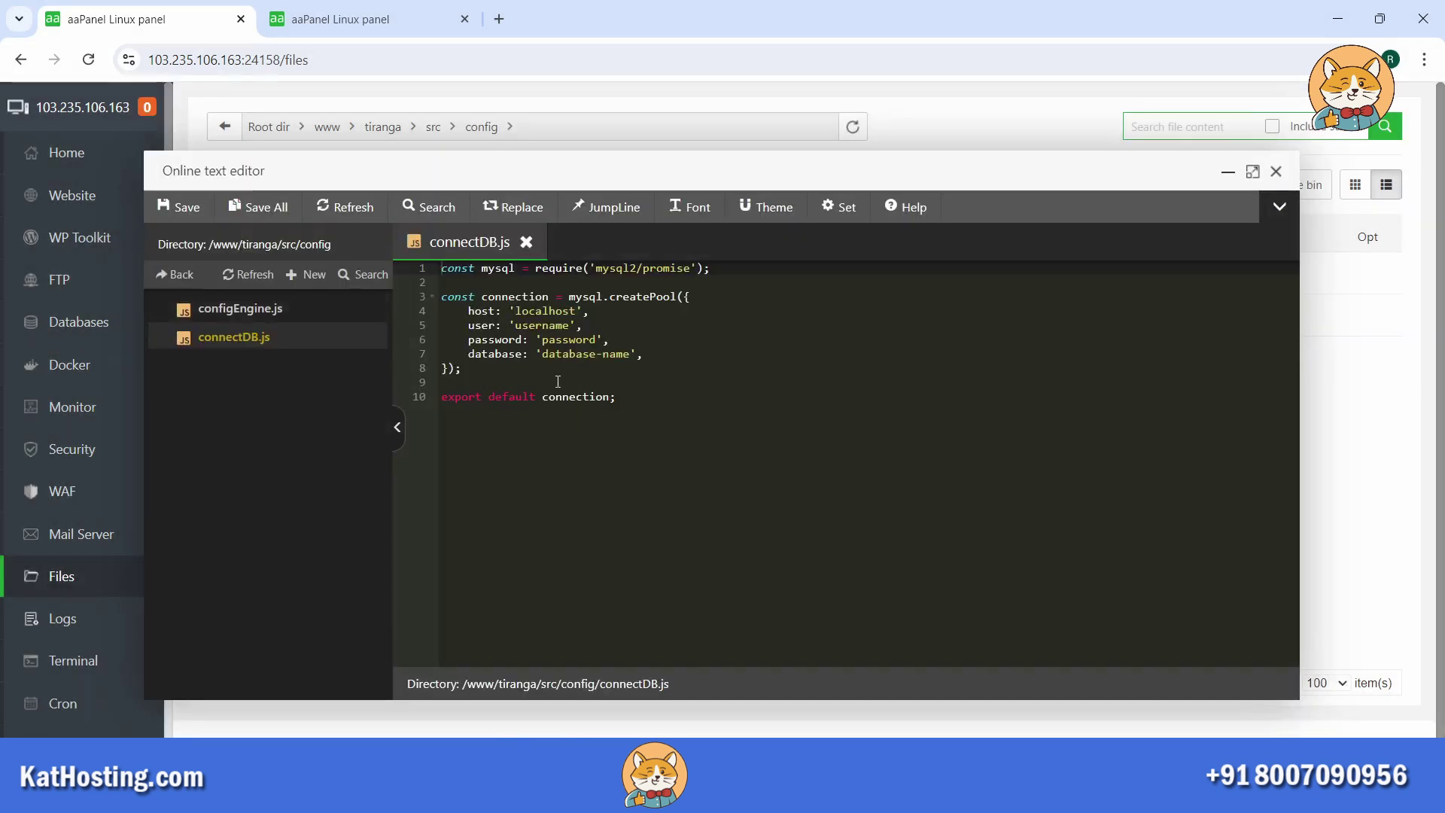
pyautogui.click(386, 22)
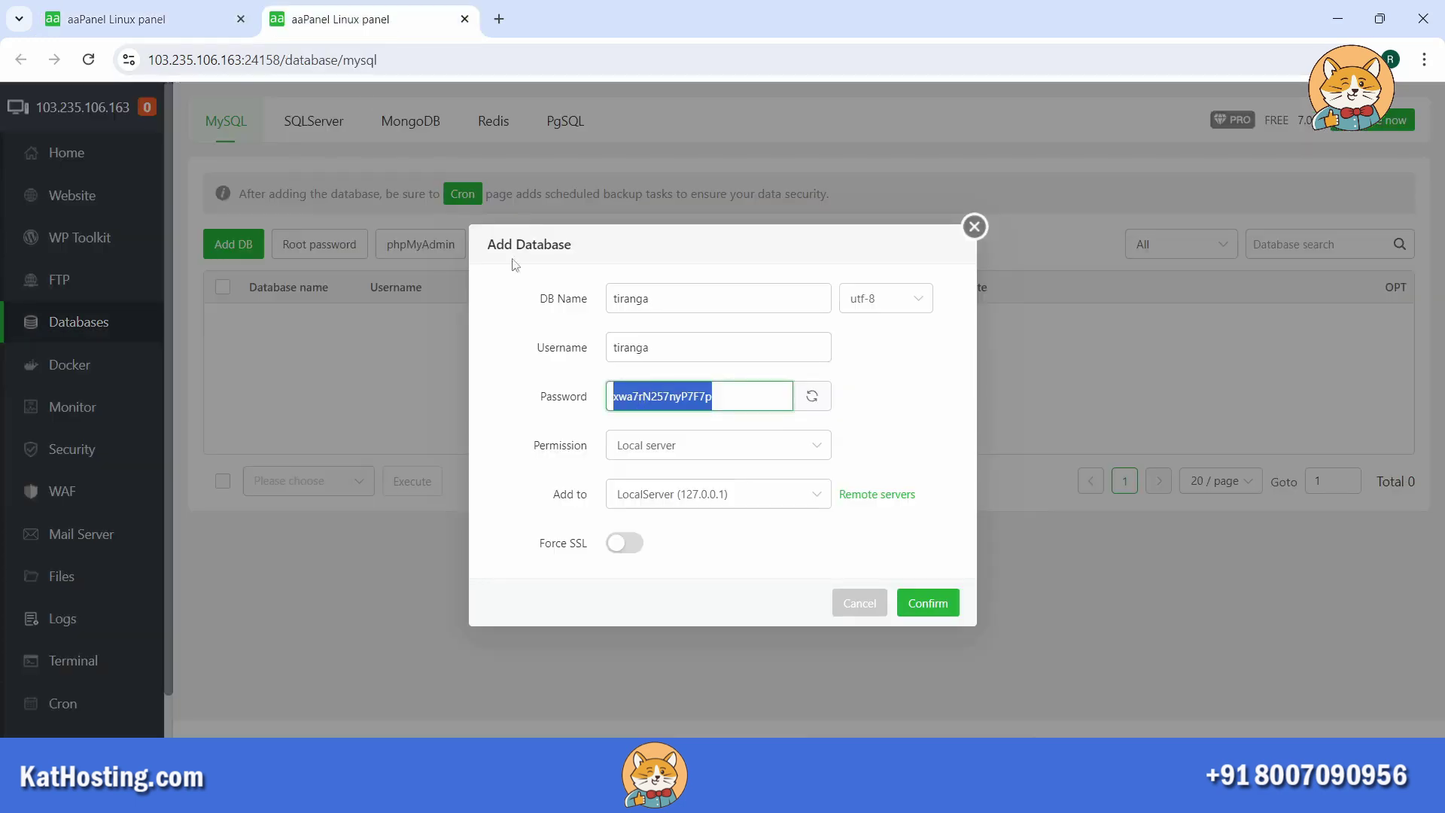
pyautogui.click(143, 19)
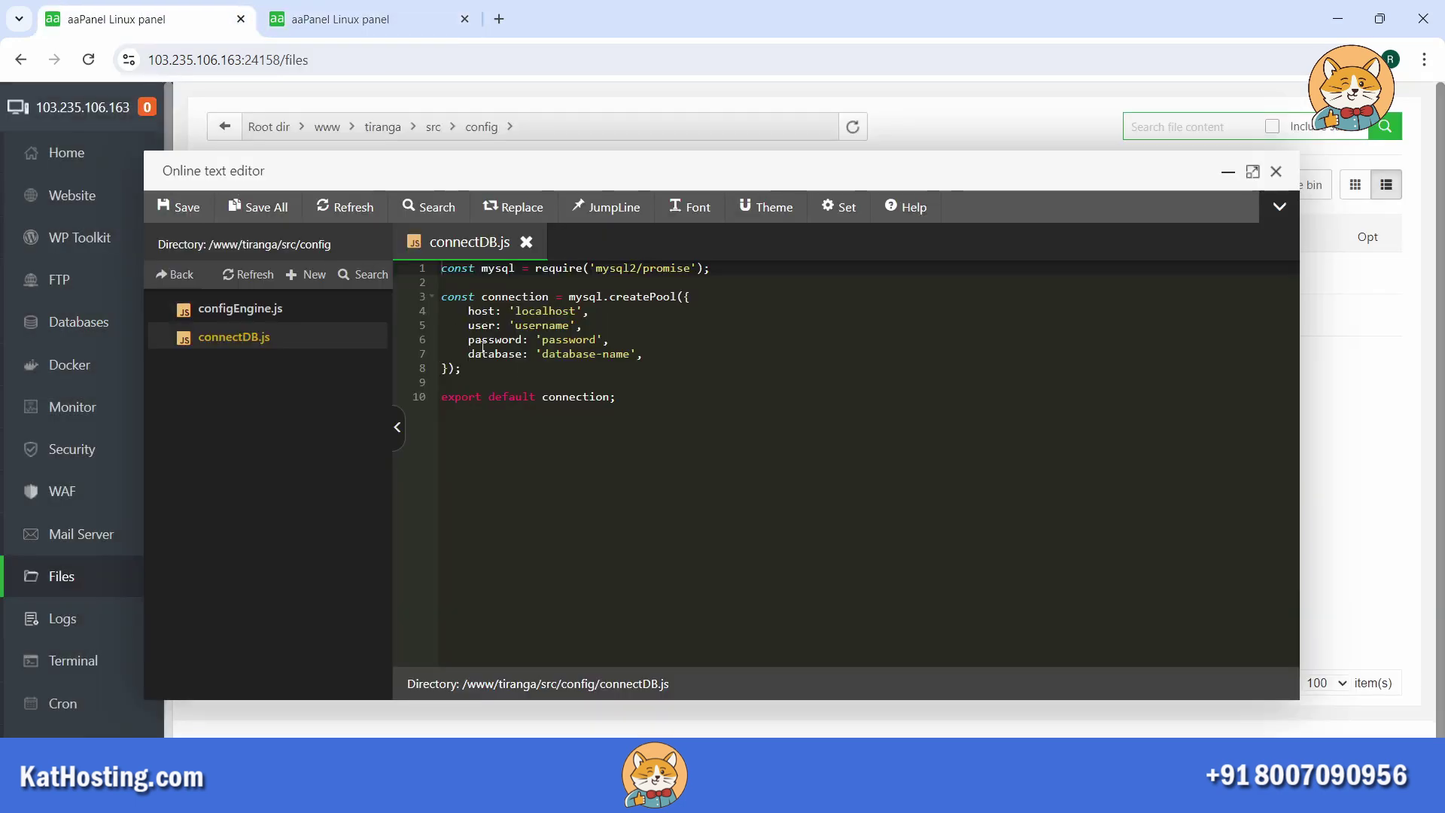
pyautogui.doubleClick(585, 340)
pyautogui.hotkey('ctrl', 'v')
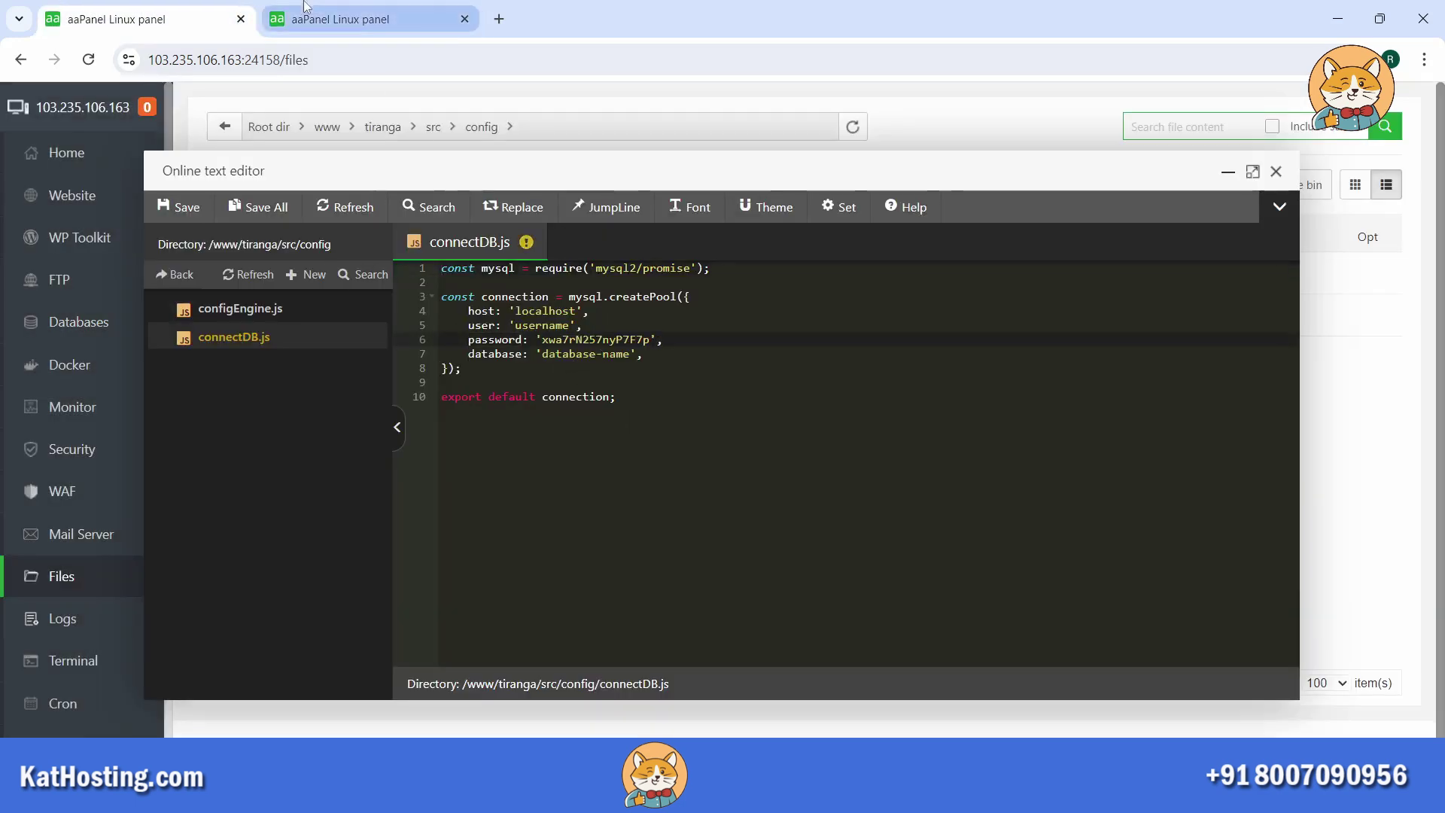
# Step: Replace the user and database placeholders in connectDB.js with the new database's username tiranga, then save and close the file
pyautogui.click(339, 18)
pyautogui.moveTo(661, 347); pyautogui.dragTo(566, 348)
pyautogui.hotkey('ctrl', 'c')
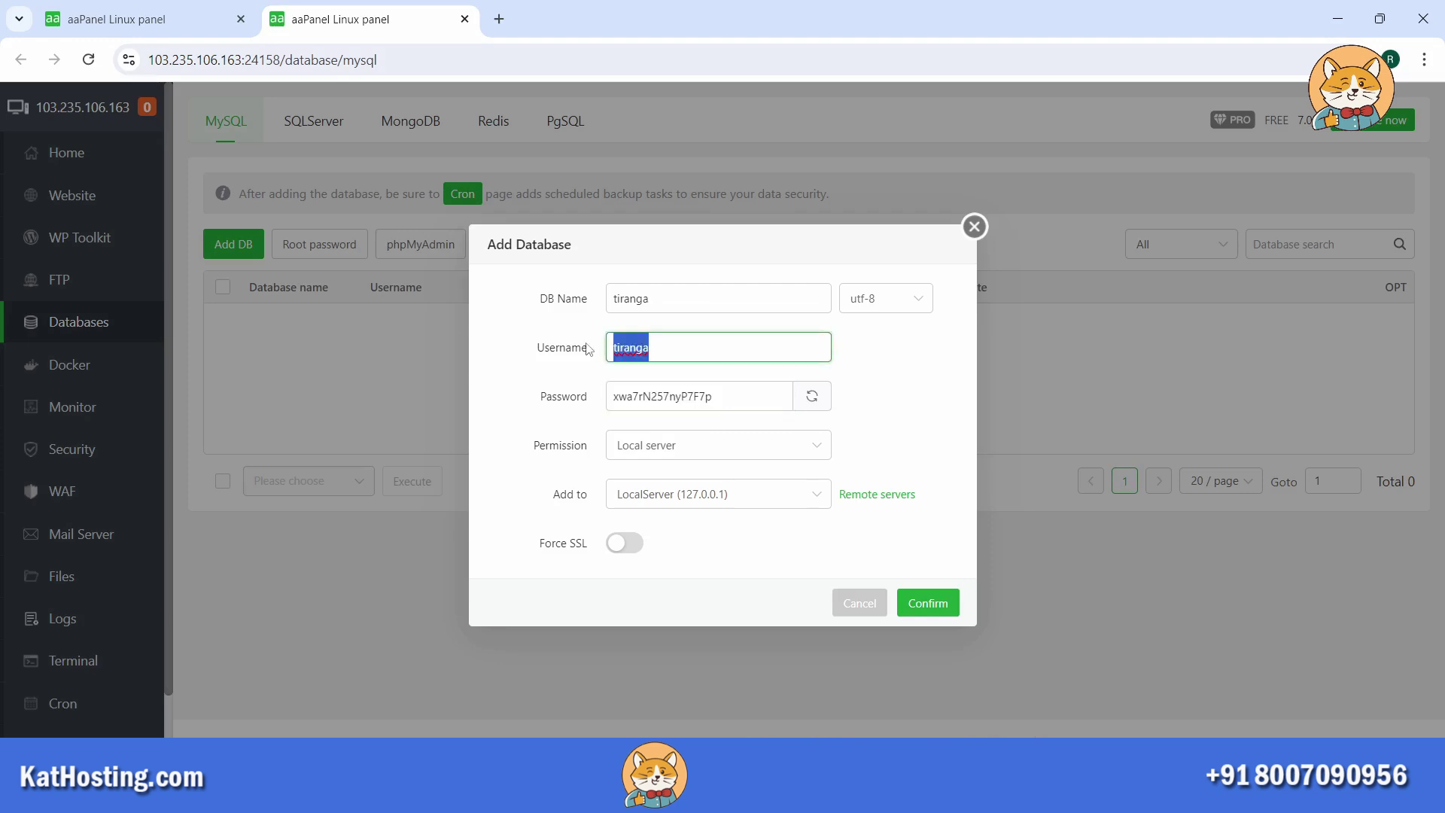
pyautogui.click(143, 19)
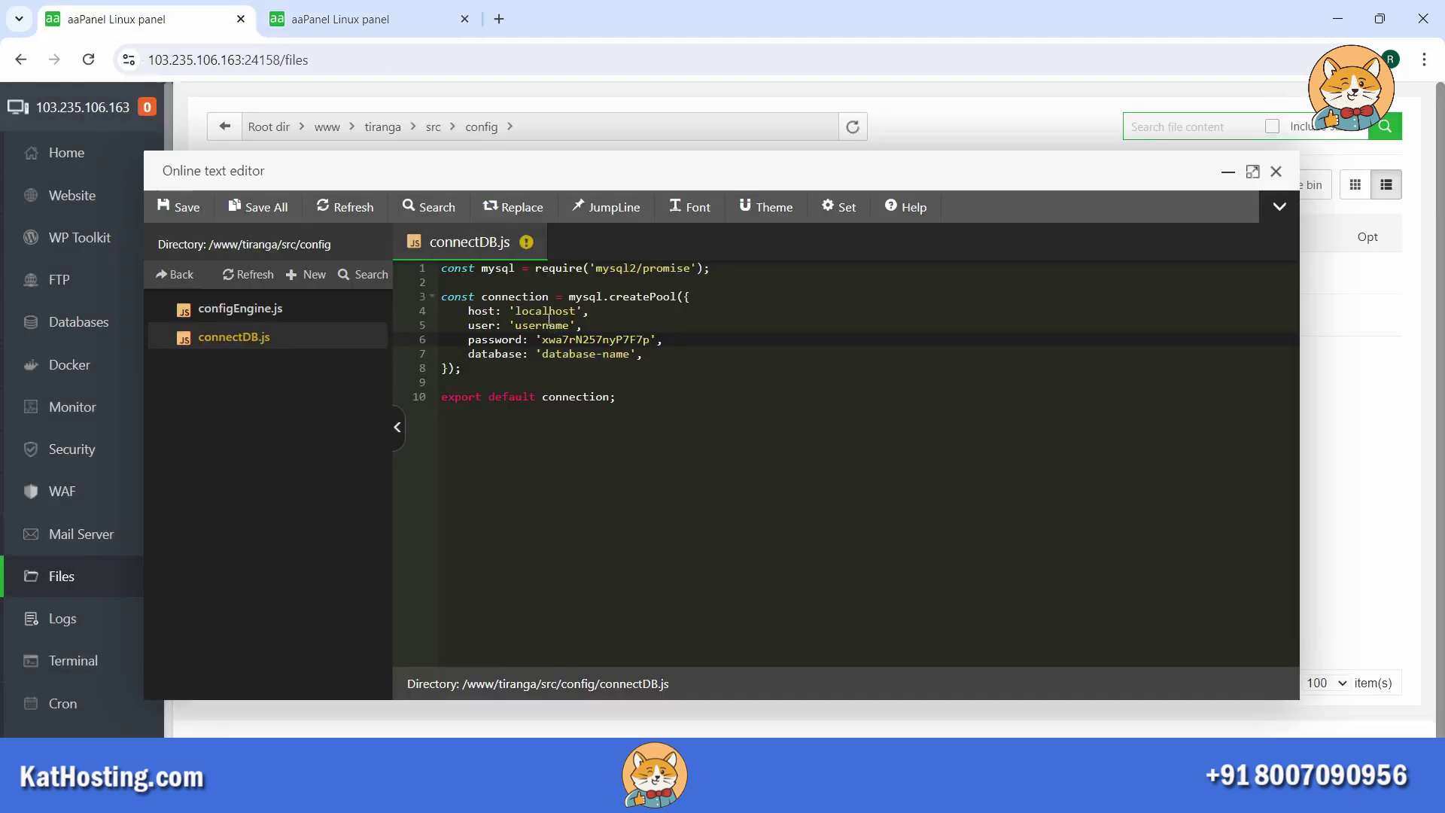
pyautogui.doubleClick(548, 323)
pyautogui.hotkey('ctrl', 'v')
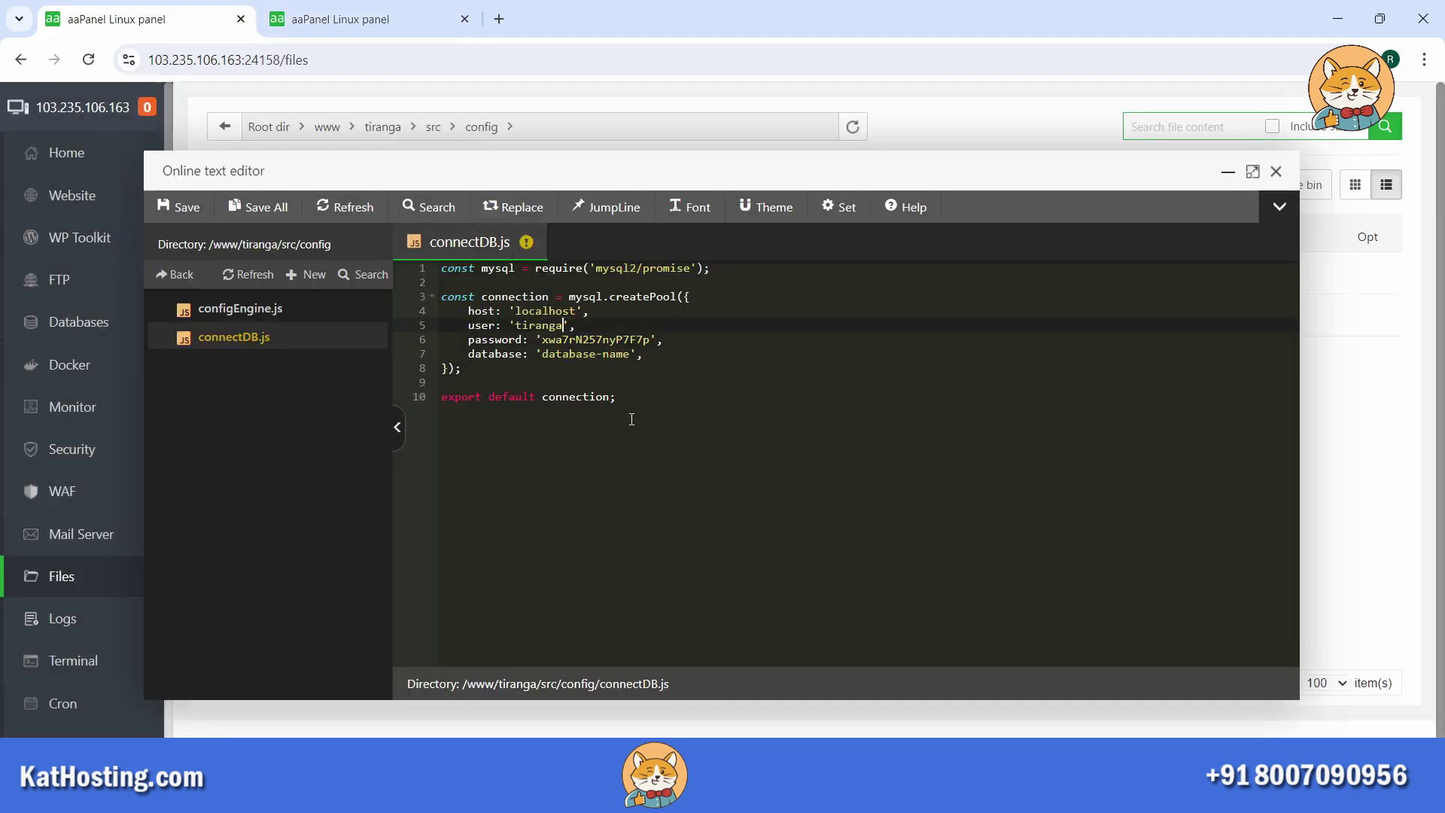
pyautogui.moveTo(631, 353); pyautogui.dragTo(547, 354)
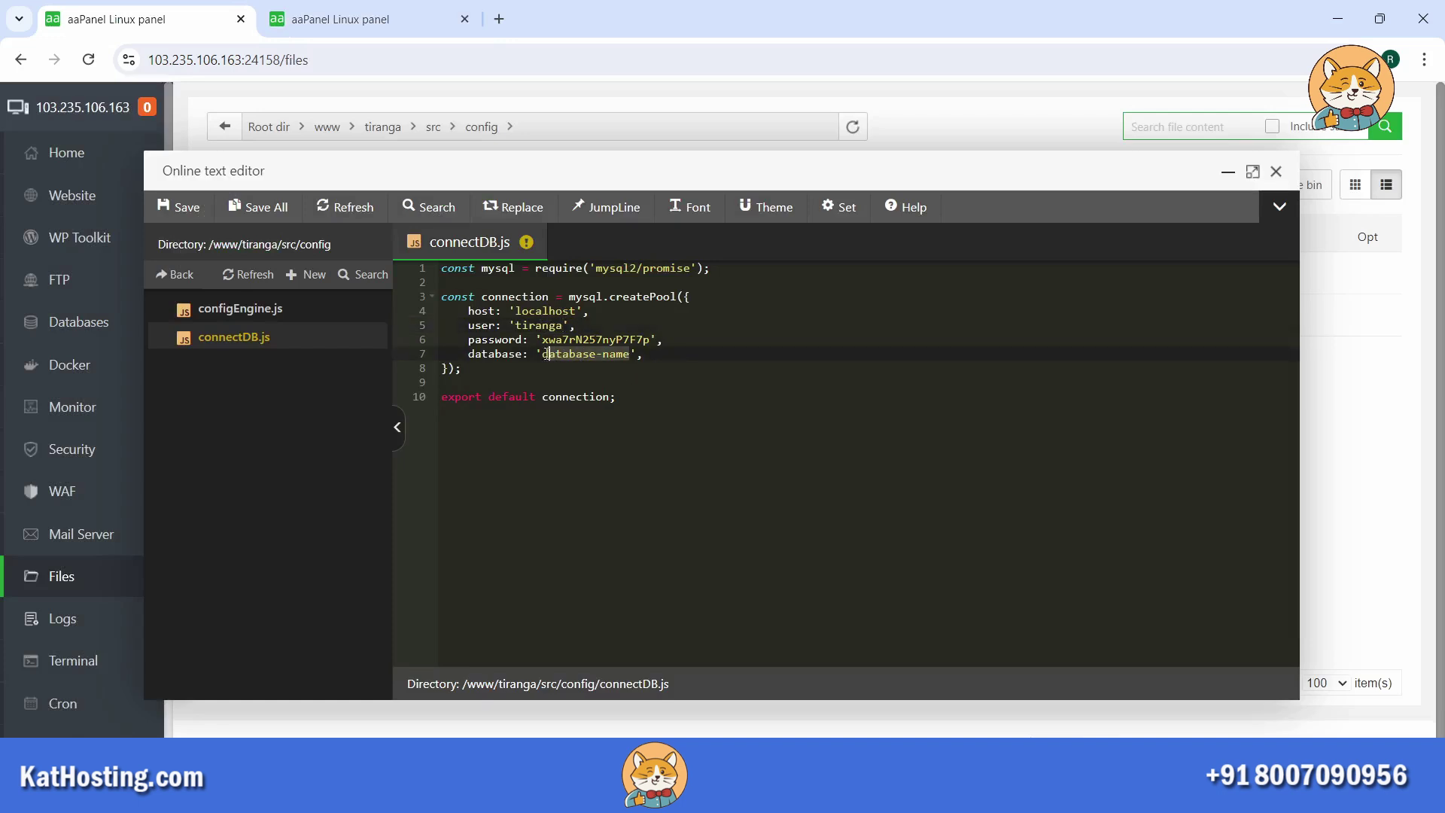
pyautogui.hotkey('ctrl', 'v')
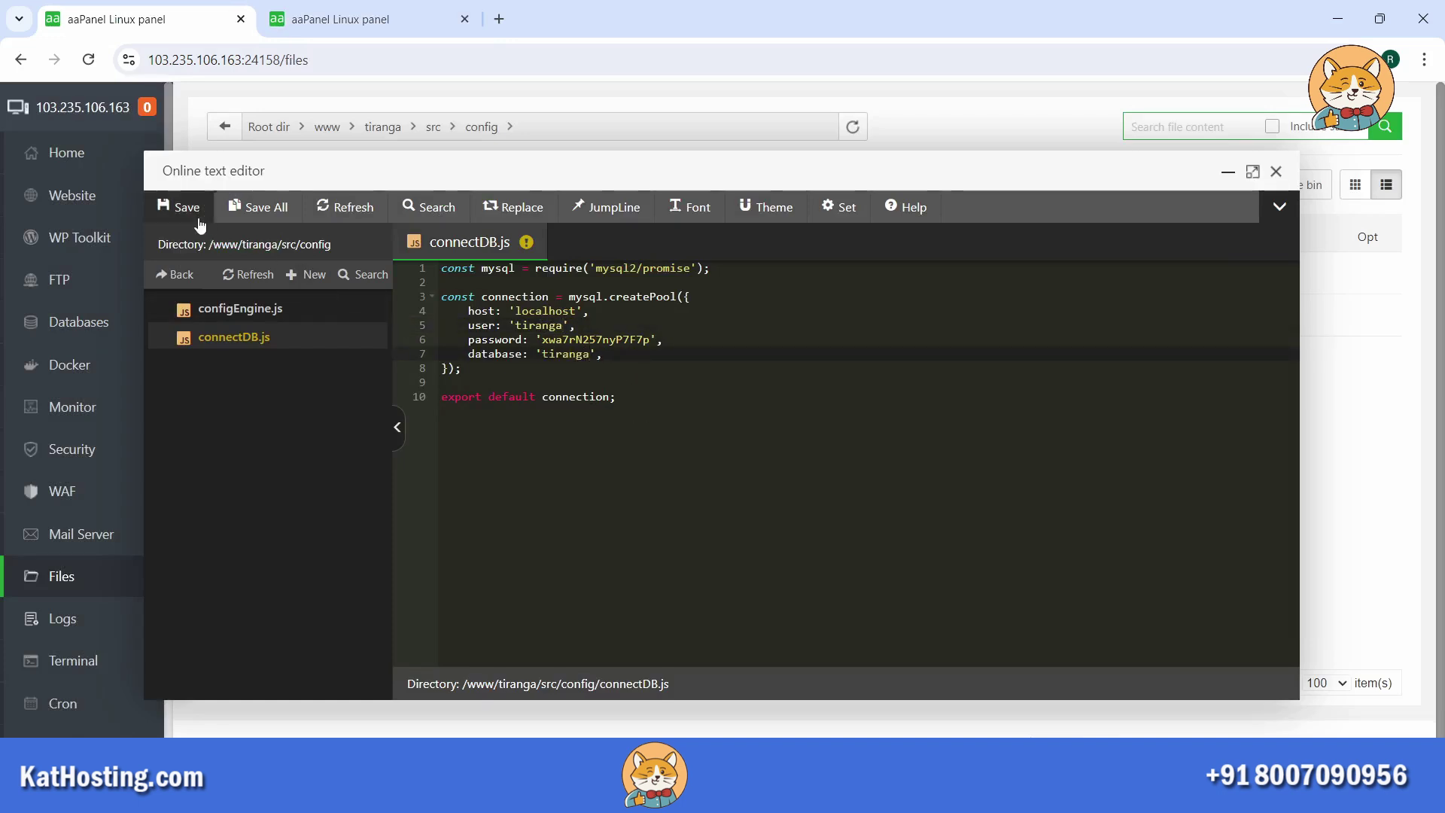
pyautogui.click(179, 207)
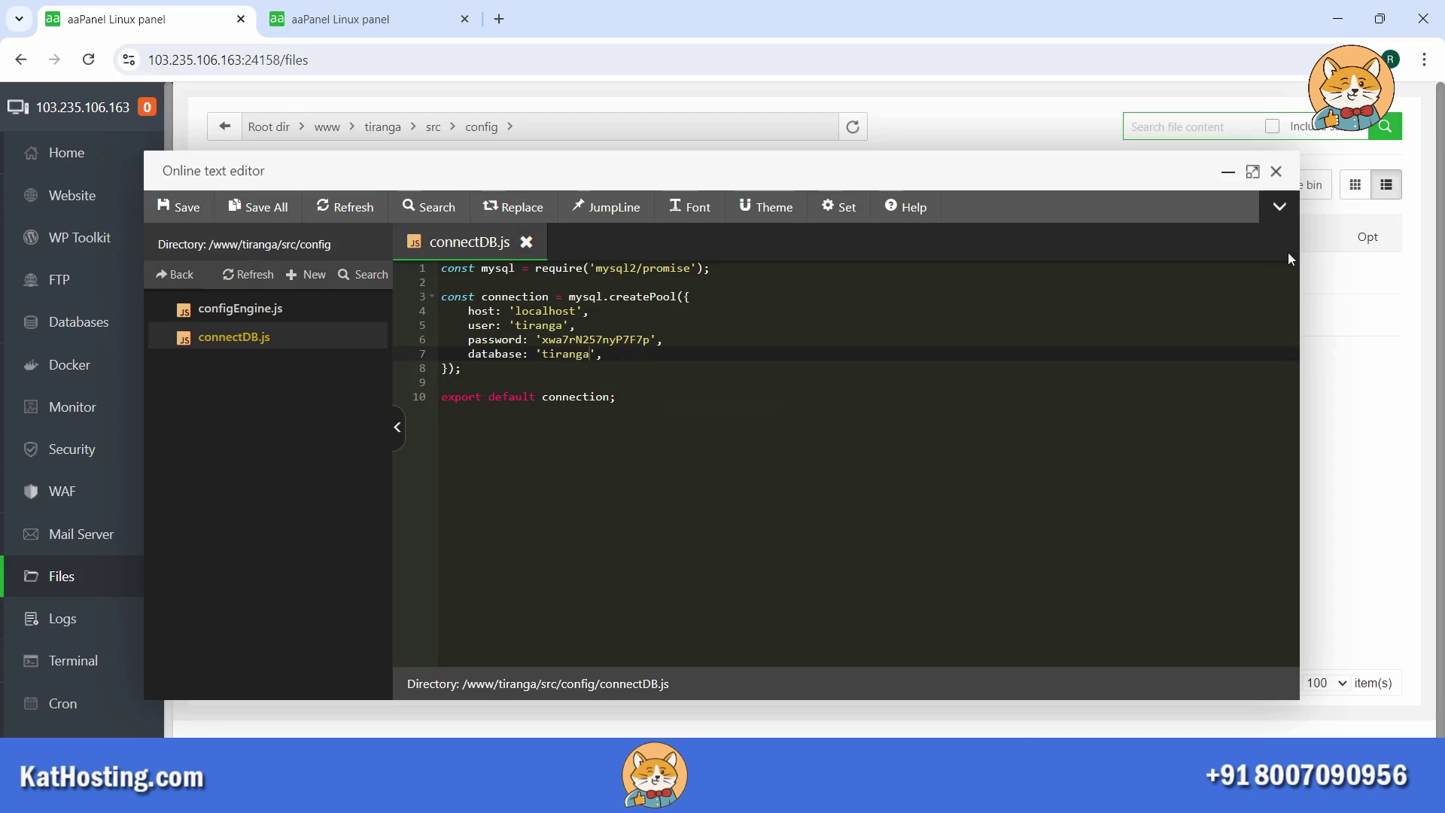
pyautogui.click(1277, 173)
# Step: Create the MySQL database tiranga from the filled-in new database form
pyautogui.click(383, 6)
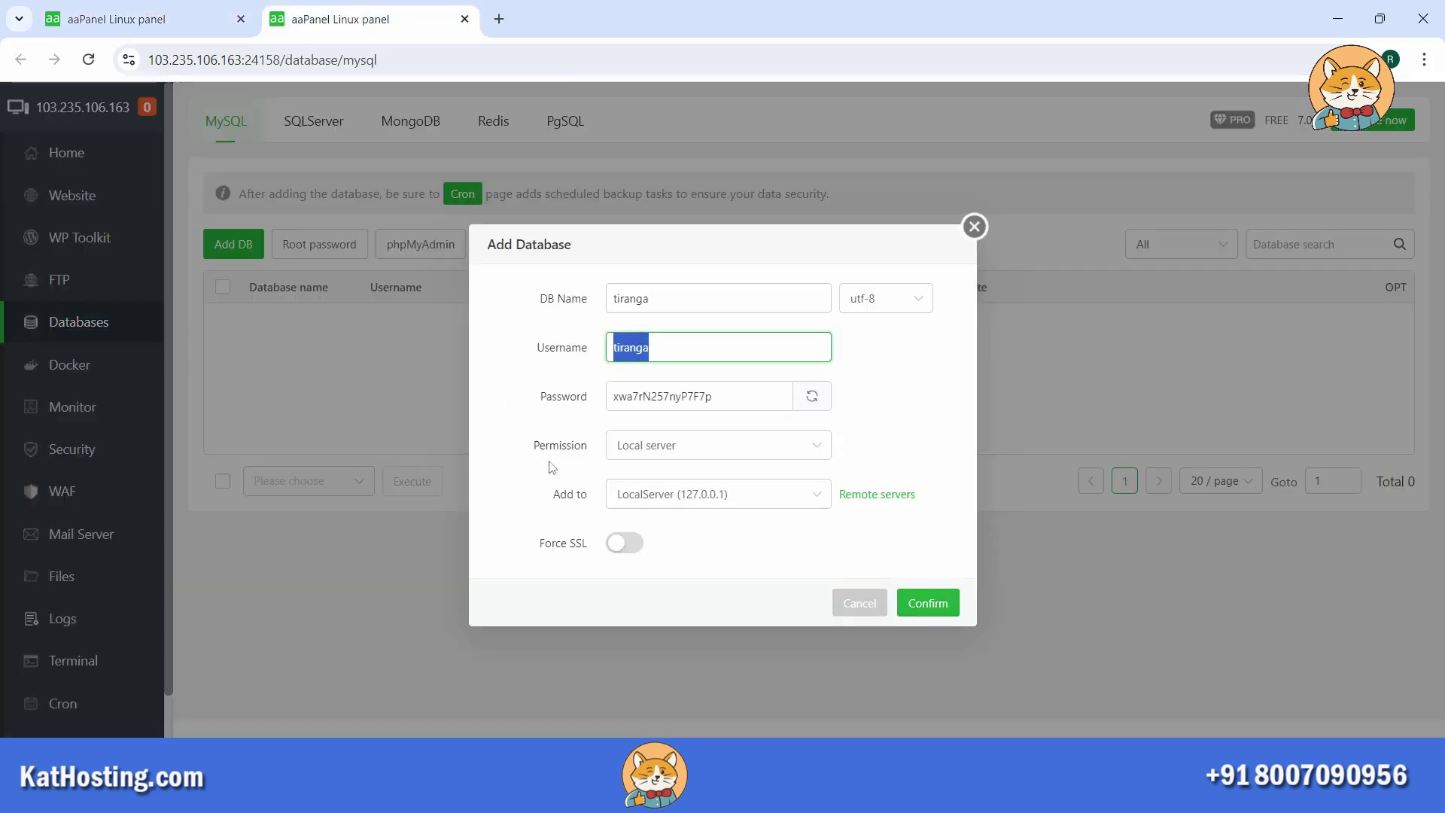
pyautogui.click(909, 552)
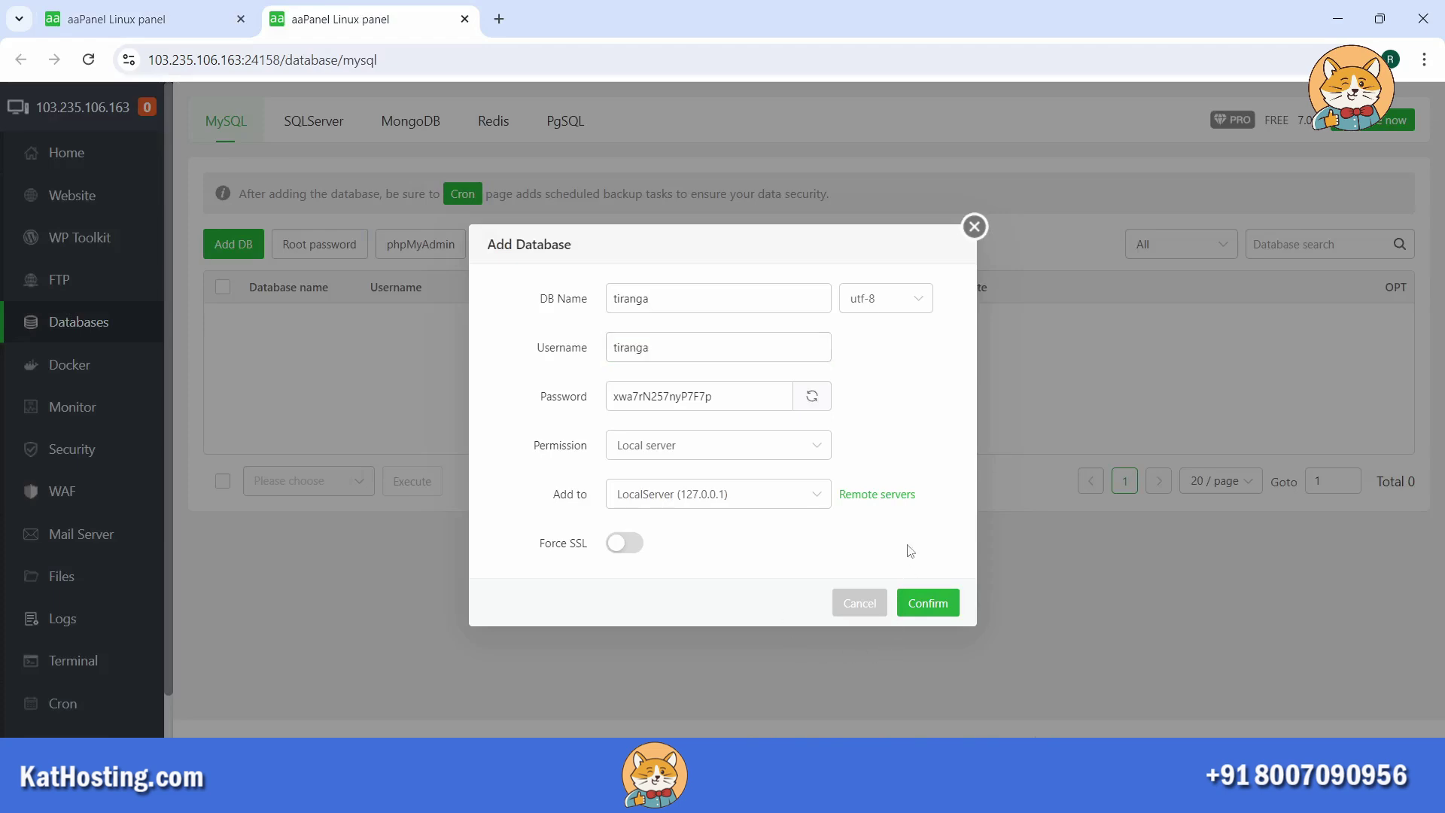
pyautogui.click(929, 602)
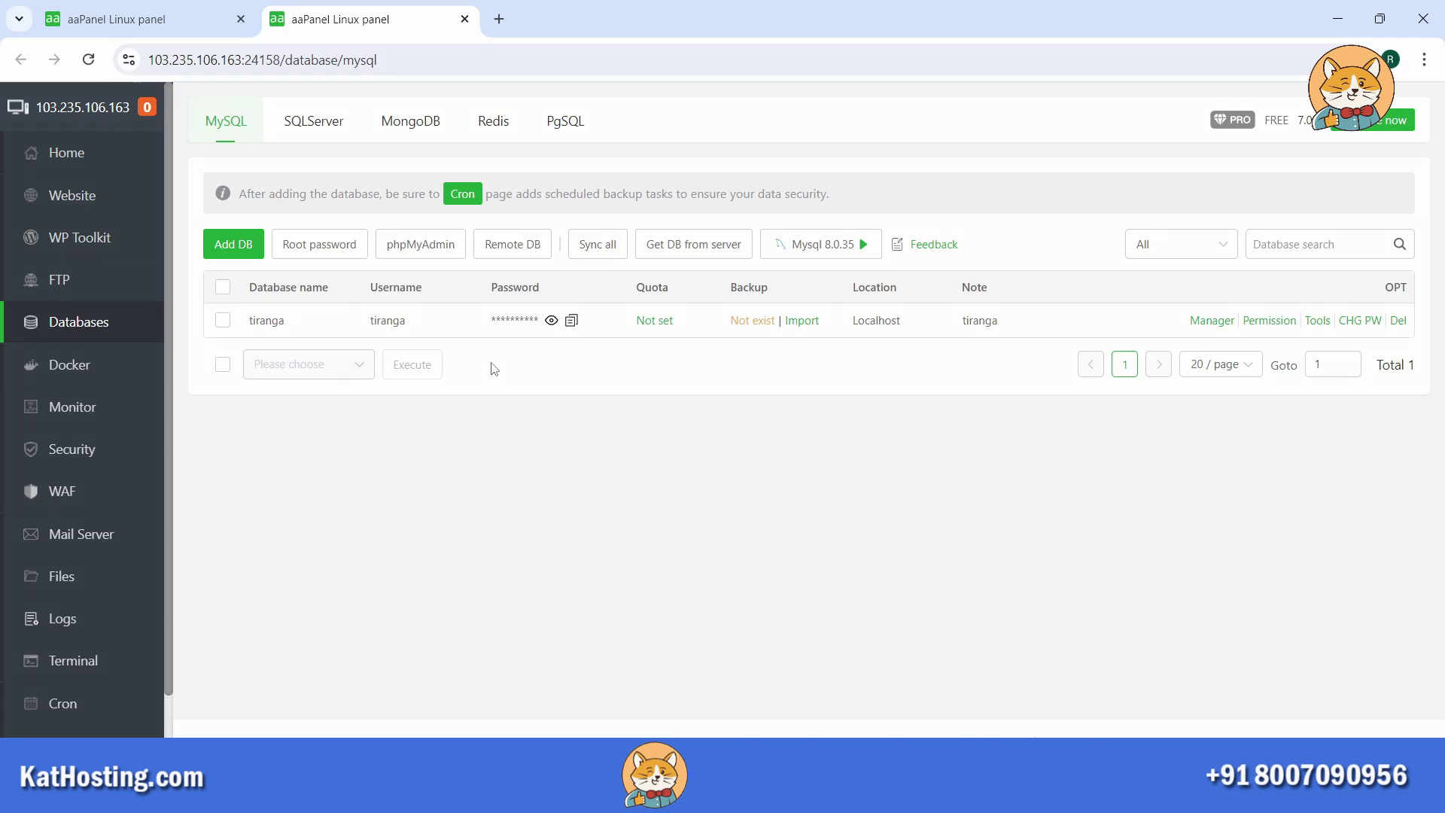
# Step: Upload the compressed tirangadb archive from the local game databse folder as an import file for the tiranga database
pyautogui.click(809, 331)
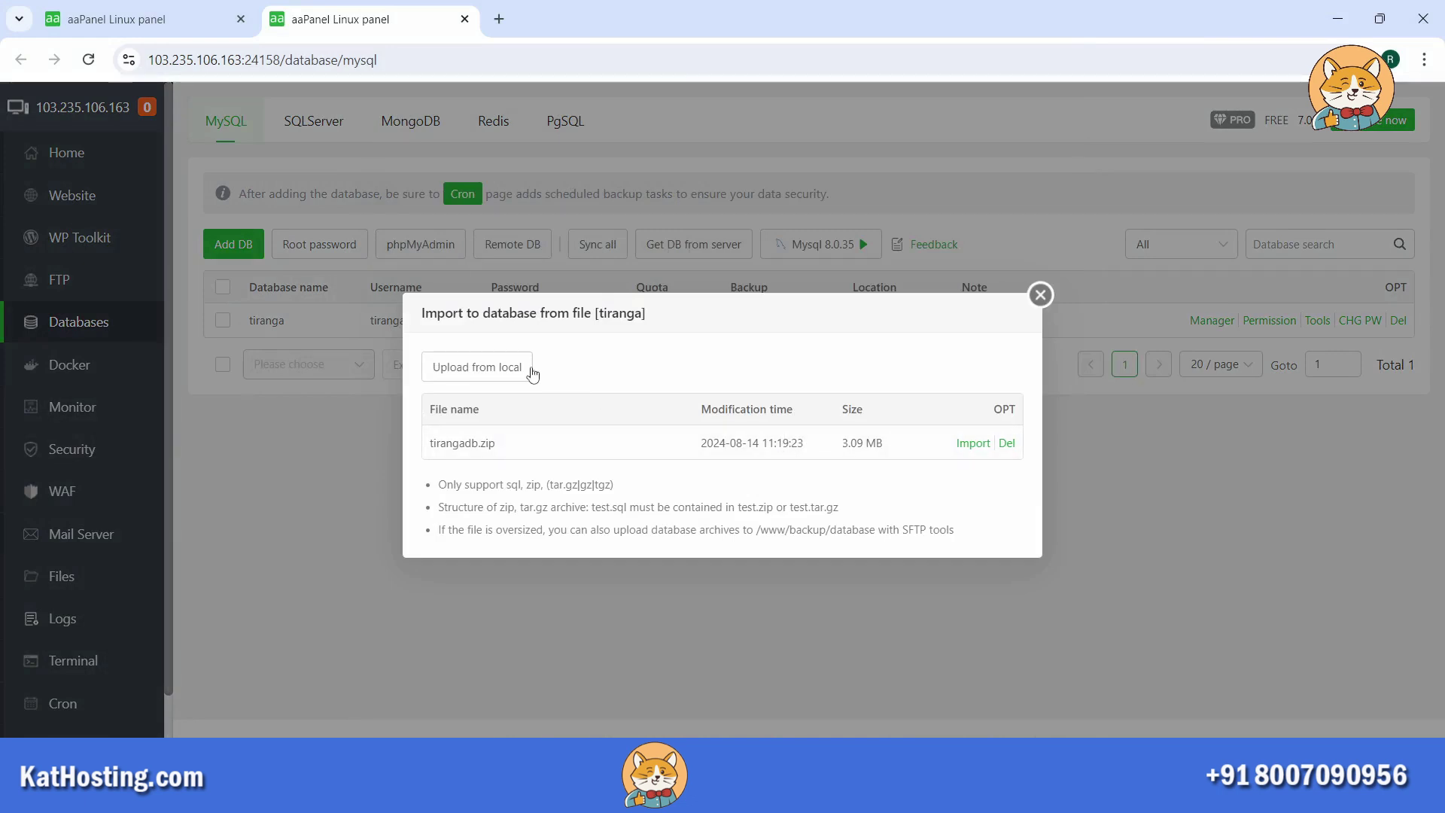
pyautogui.click(520, 370)
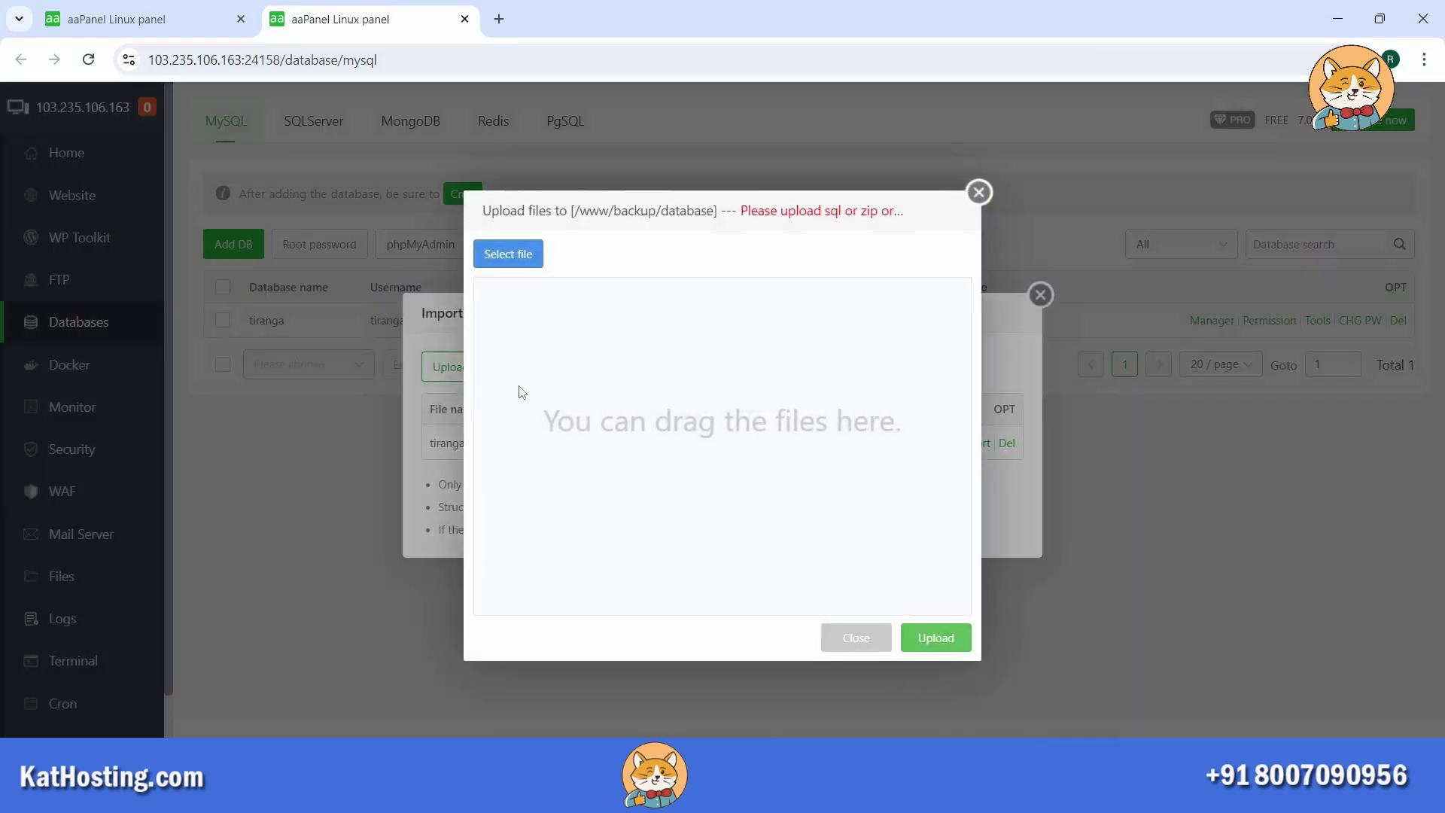
pyautogui.click(502, 255)
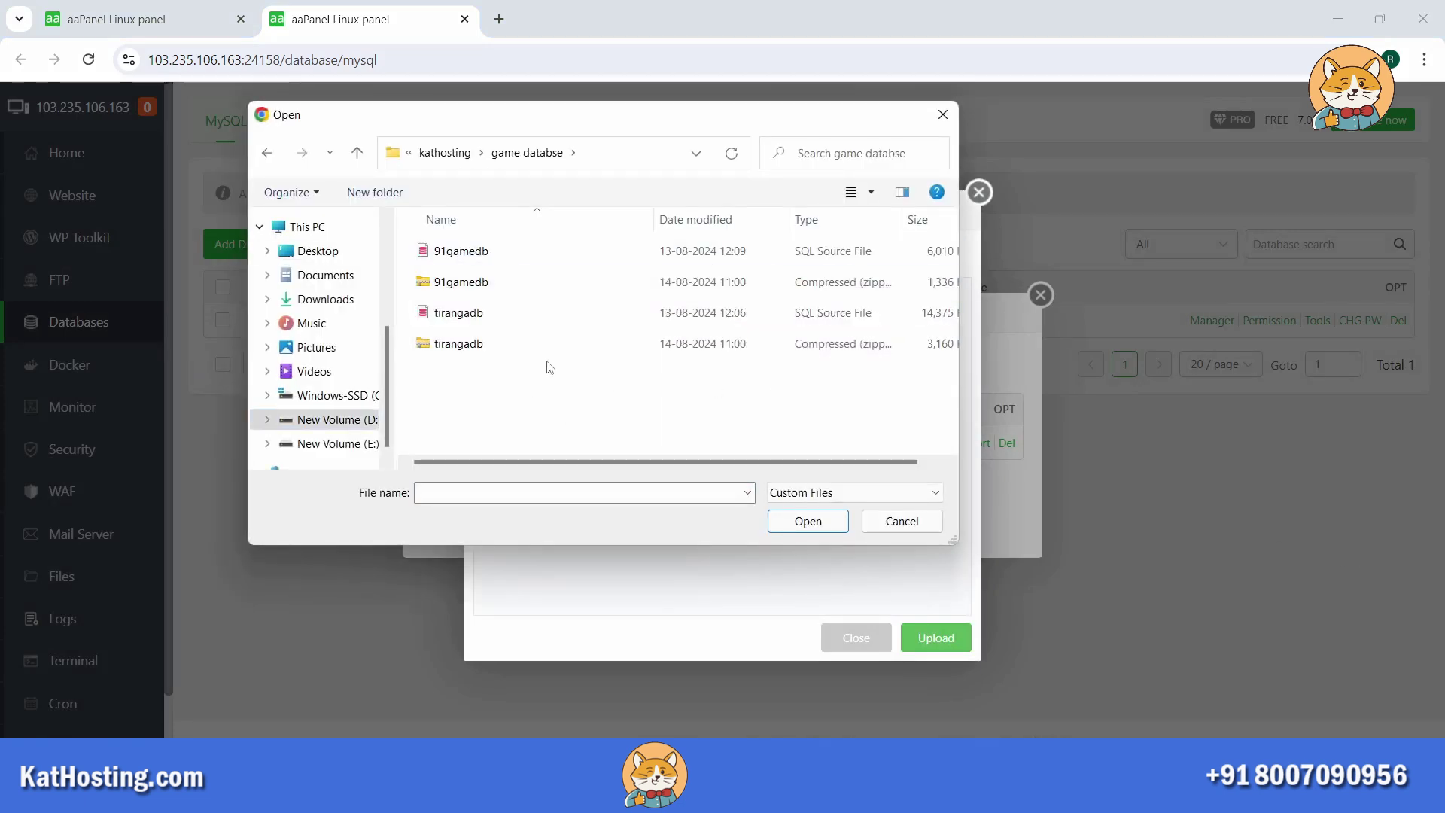
pyautogui.click(566, 355)
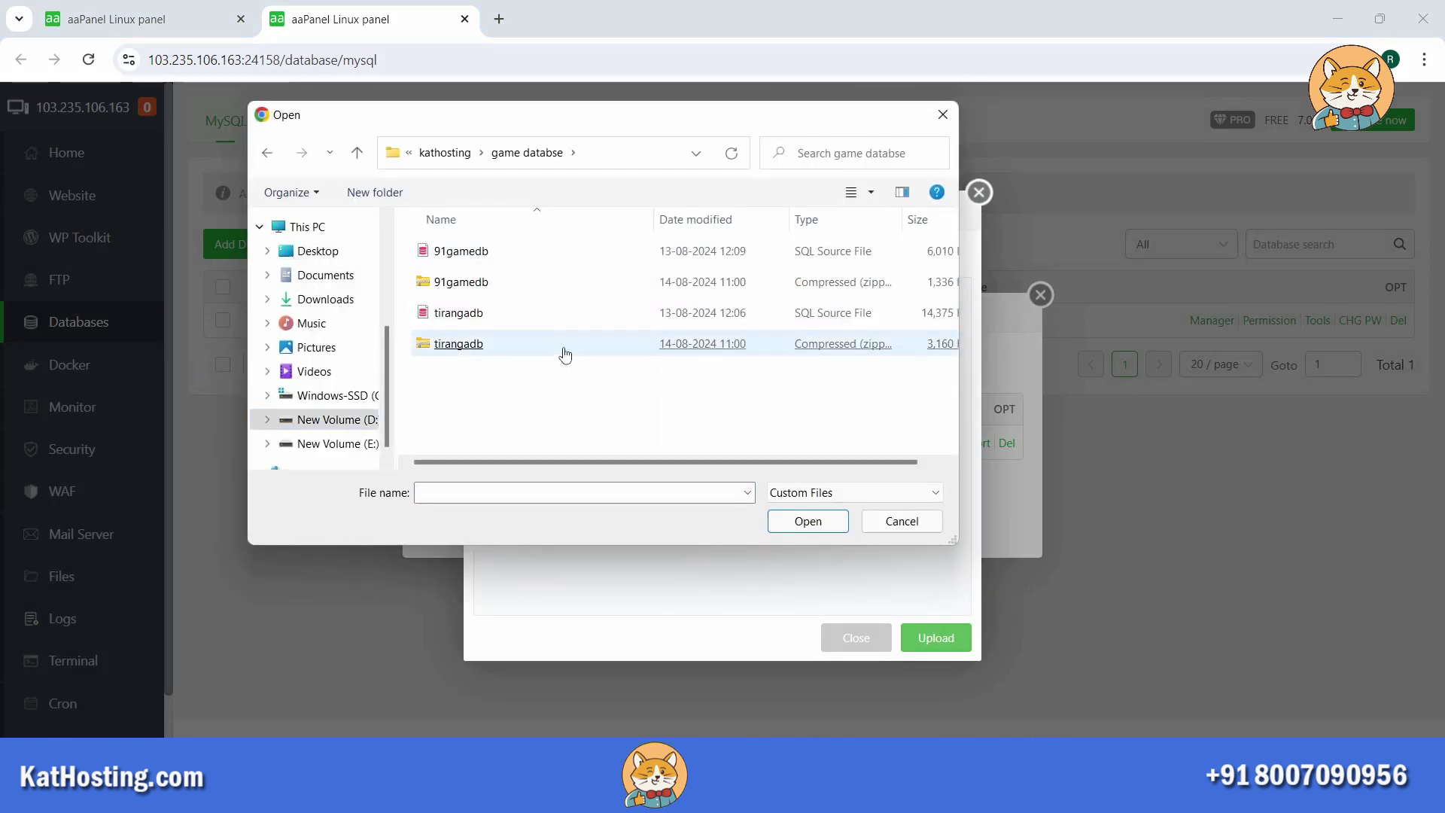
pyautogui.doubleClick(566, 354)
pyautogui.click(937, 640)
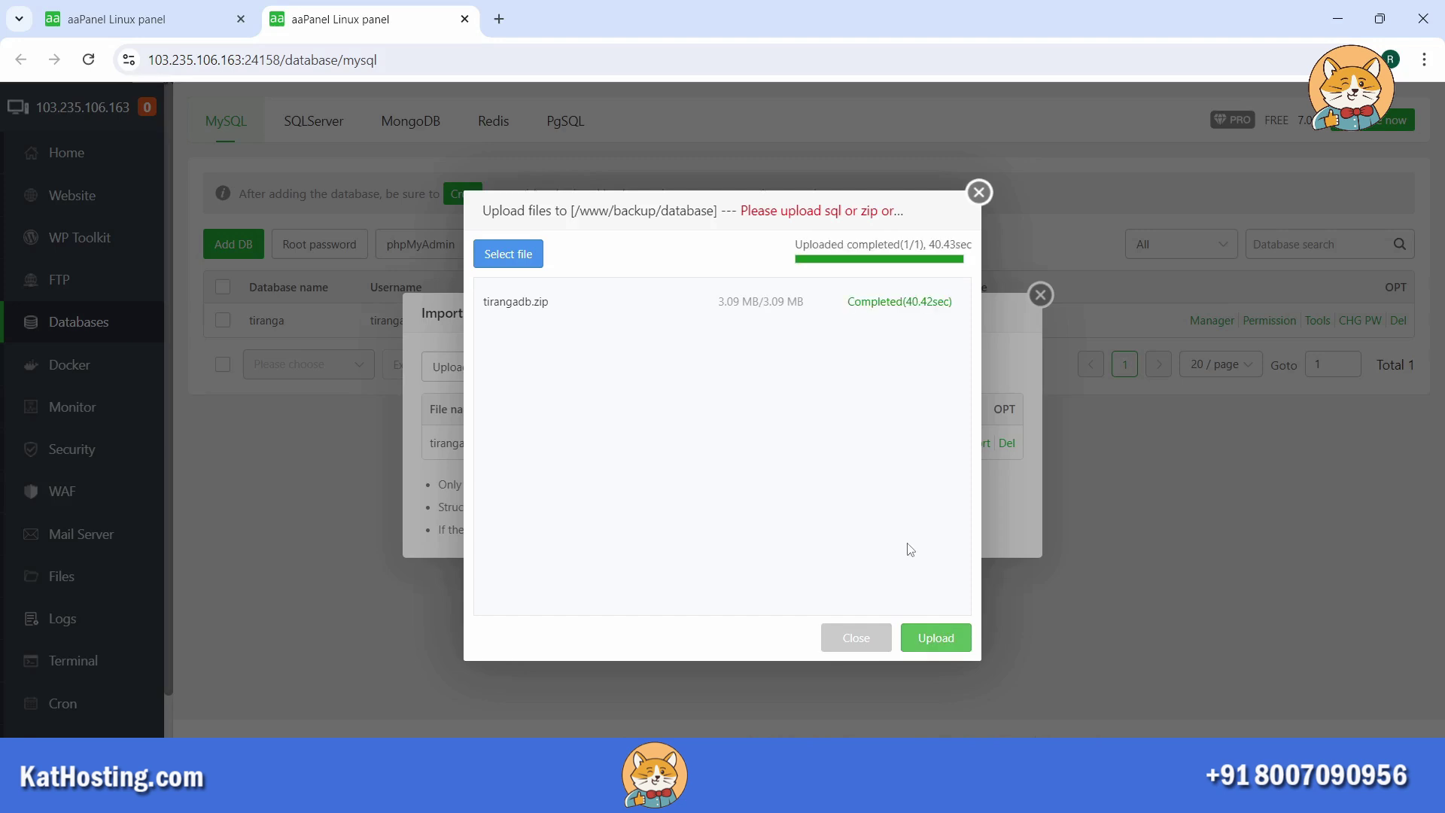
pyautogui.click(979, 192)
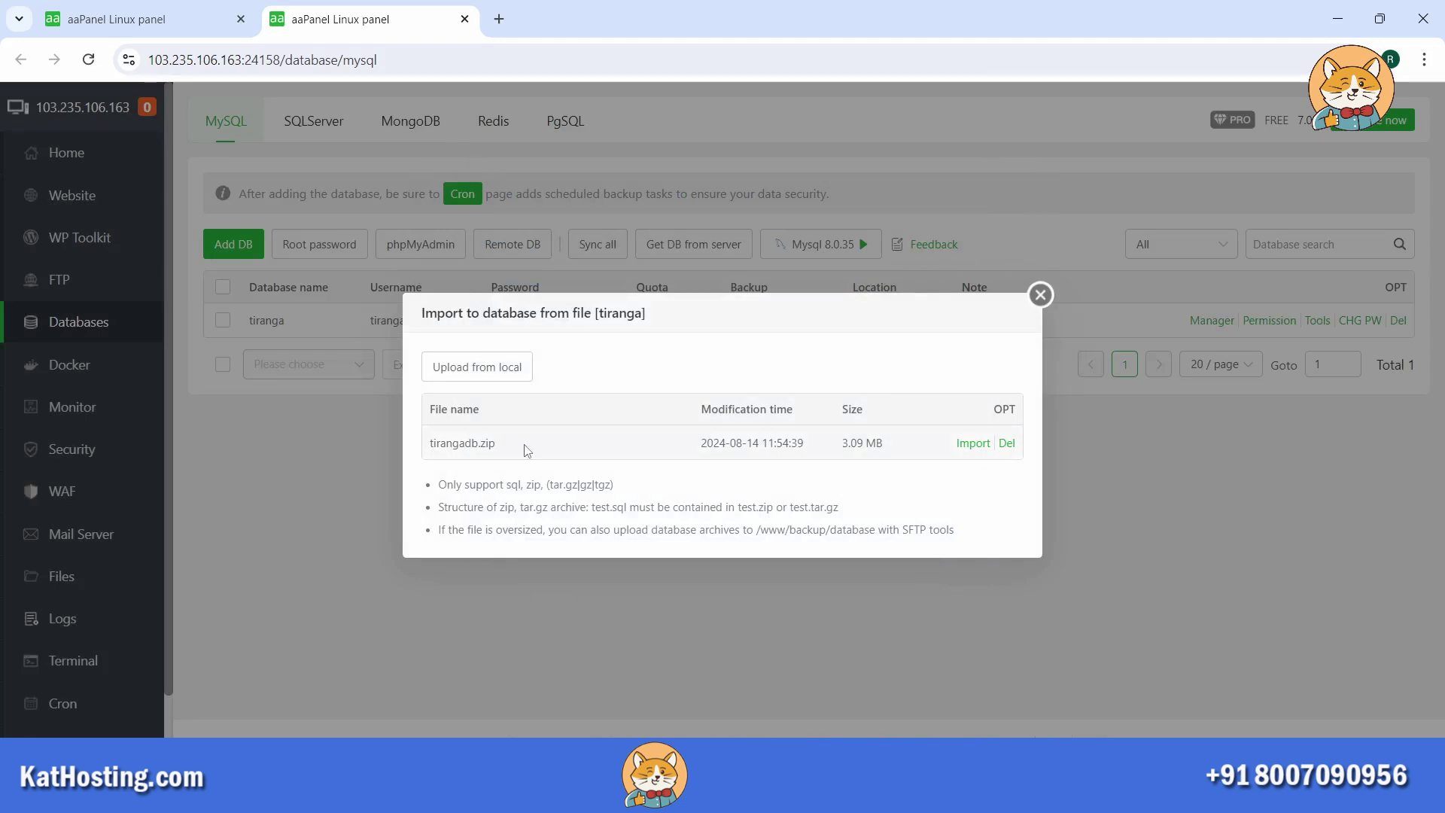
# Step: Import tirangadb.zip into the tiranga database, accepting the overwrite
pyautogui.click(972, 444)
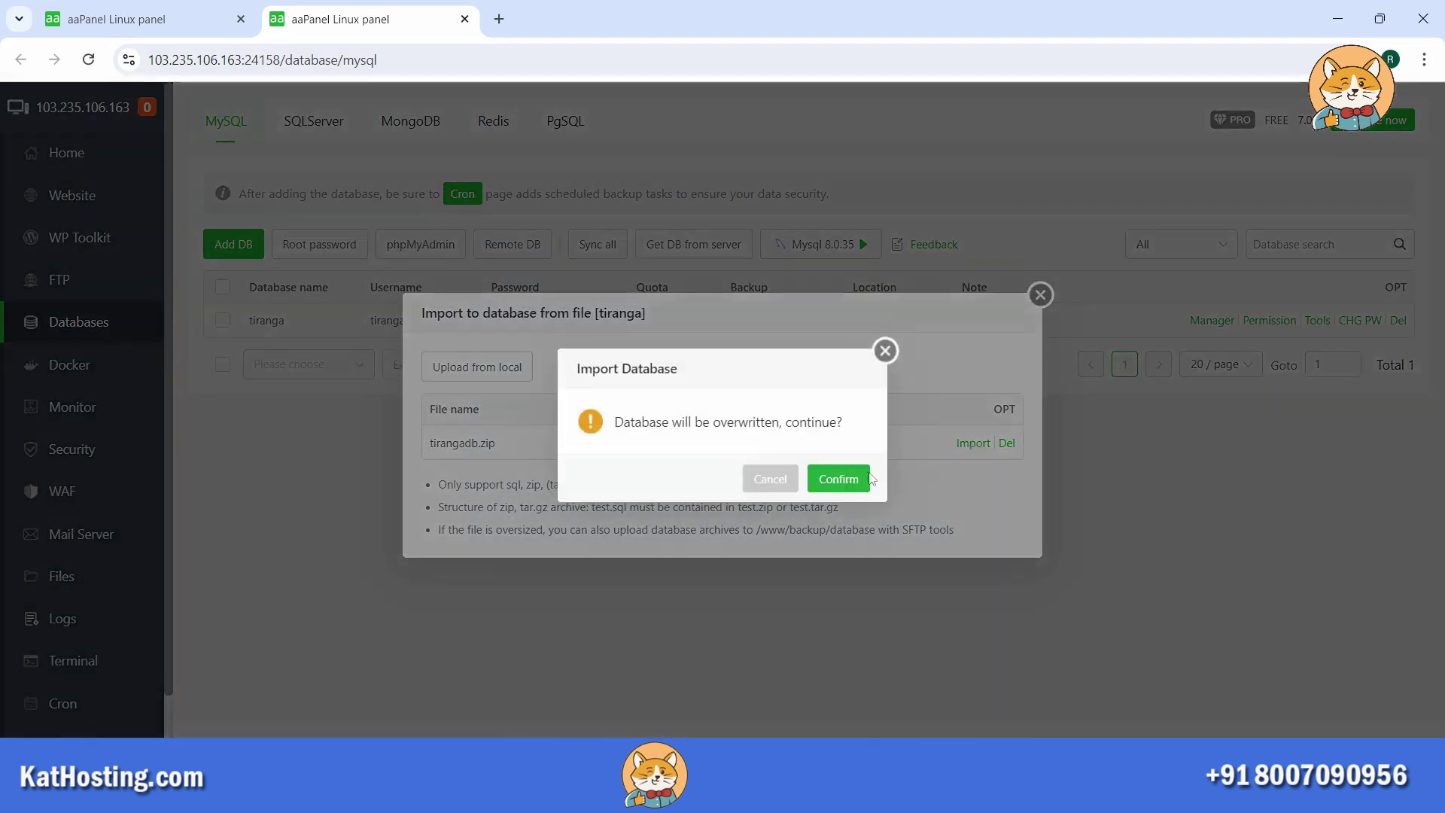
pyautogui.click(854, 481)
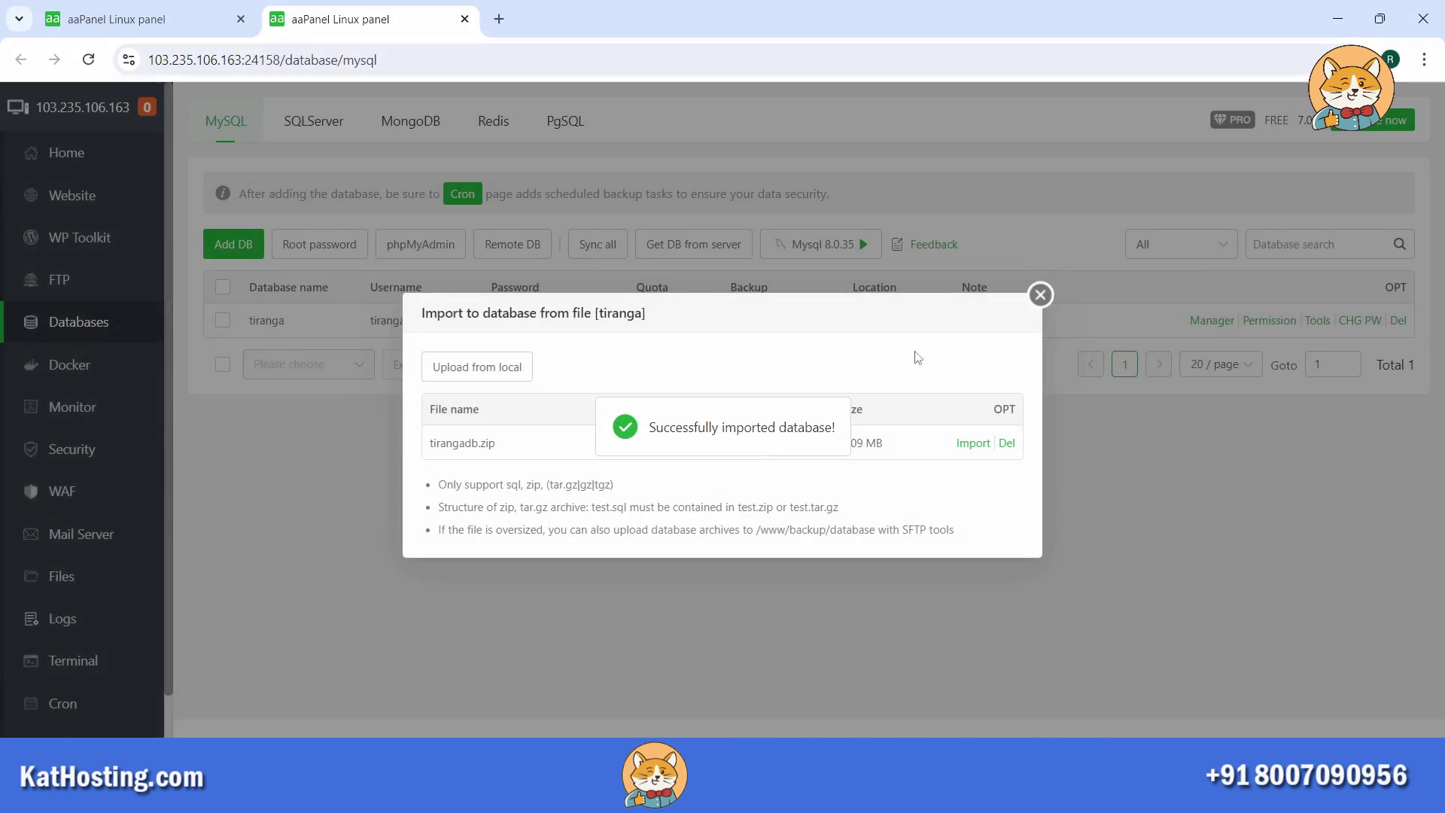
pyautogui.click(1040, 295)
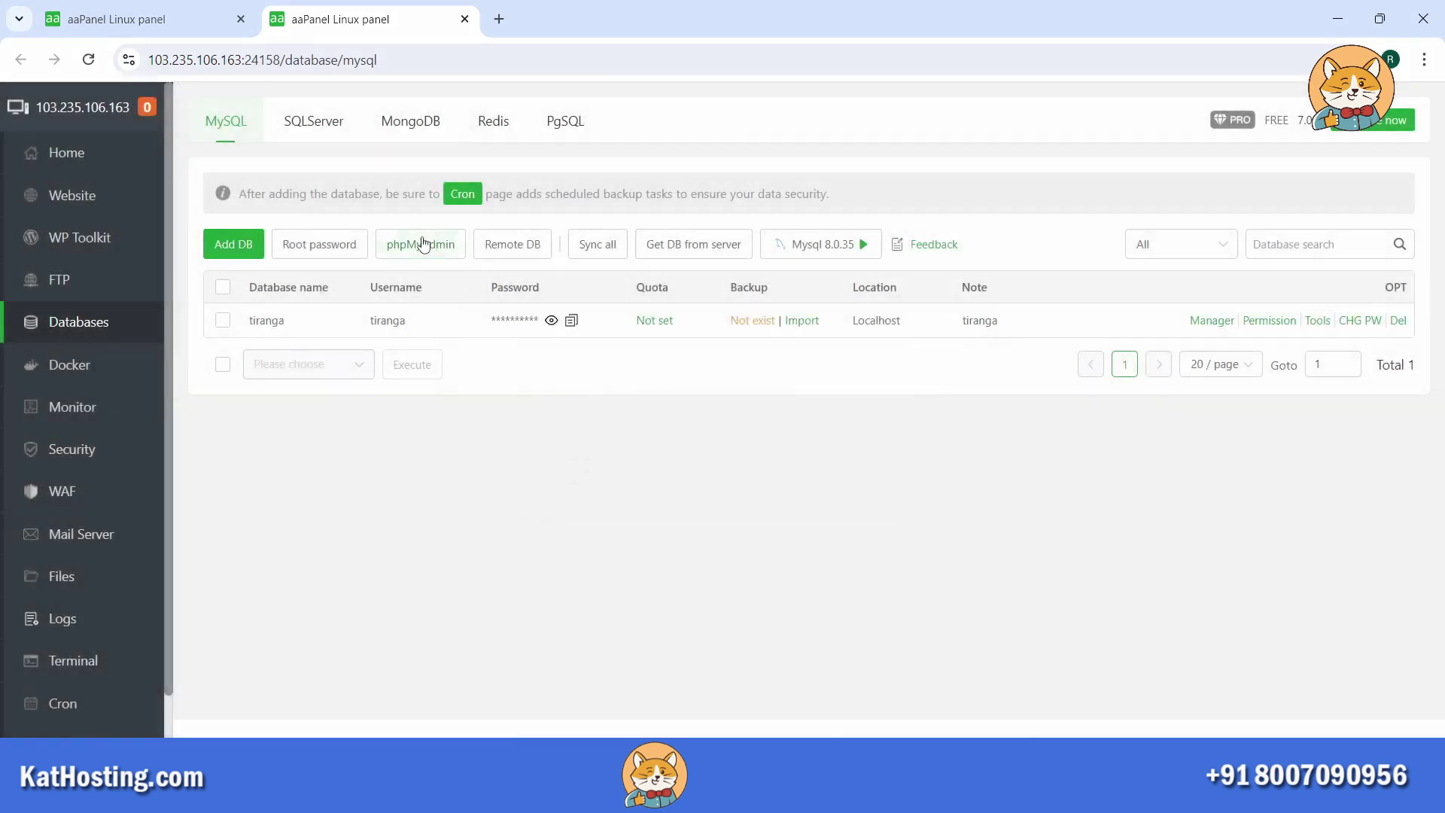
# Step: Open phpMyAdmin through public access and fill in the login username with the database user tiranga
pyautogui.click(425, 243)
pyautogui.click(780, 291)
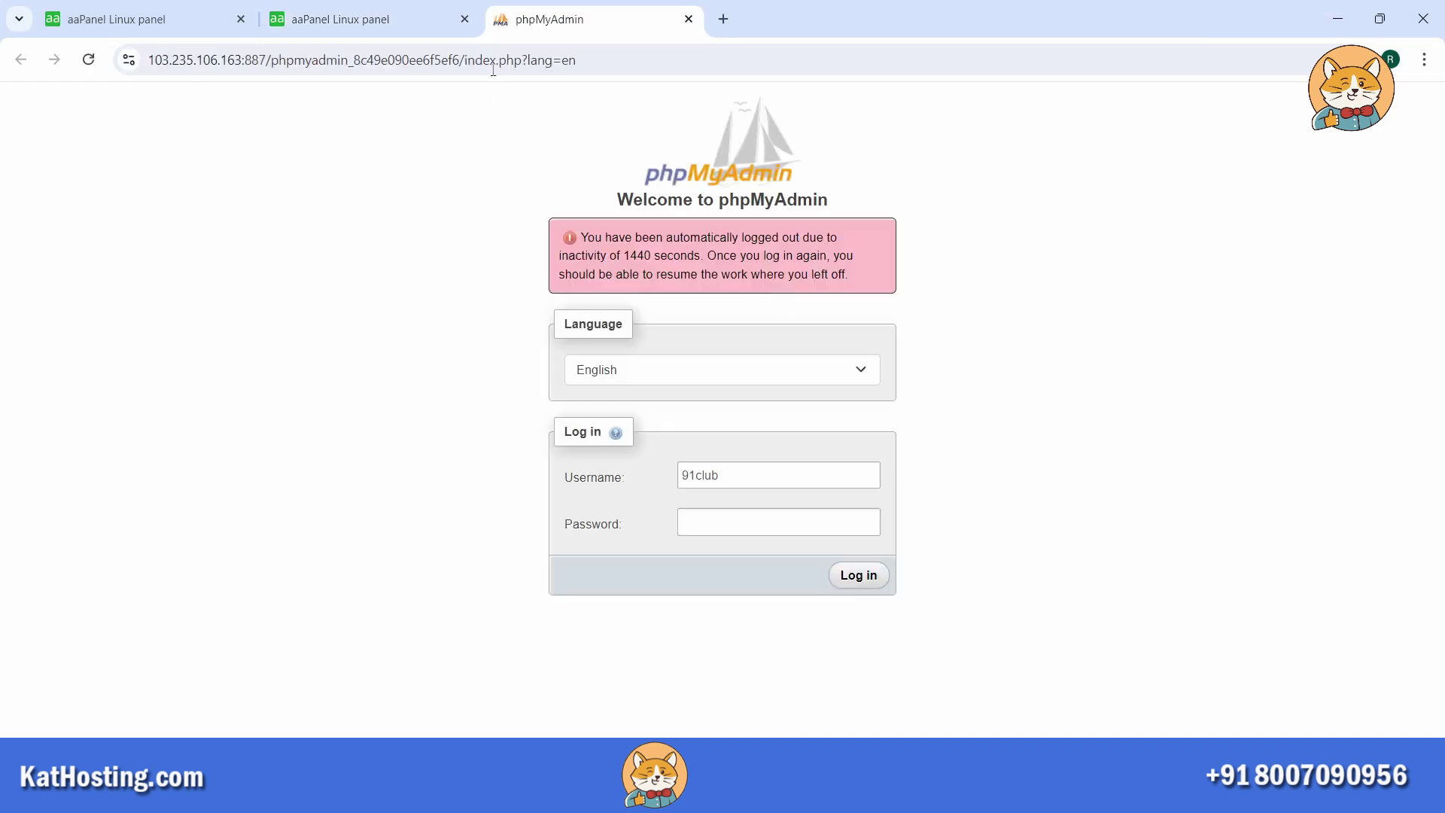
pyautogui.click(339, 19)
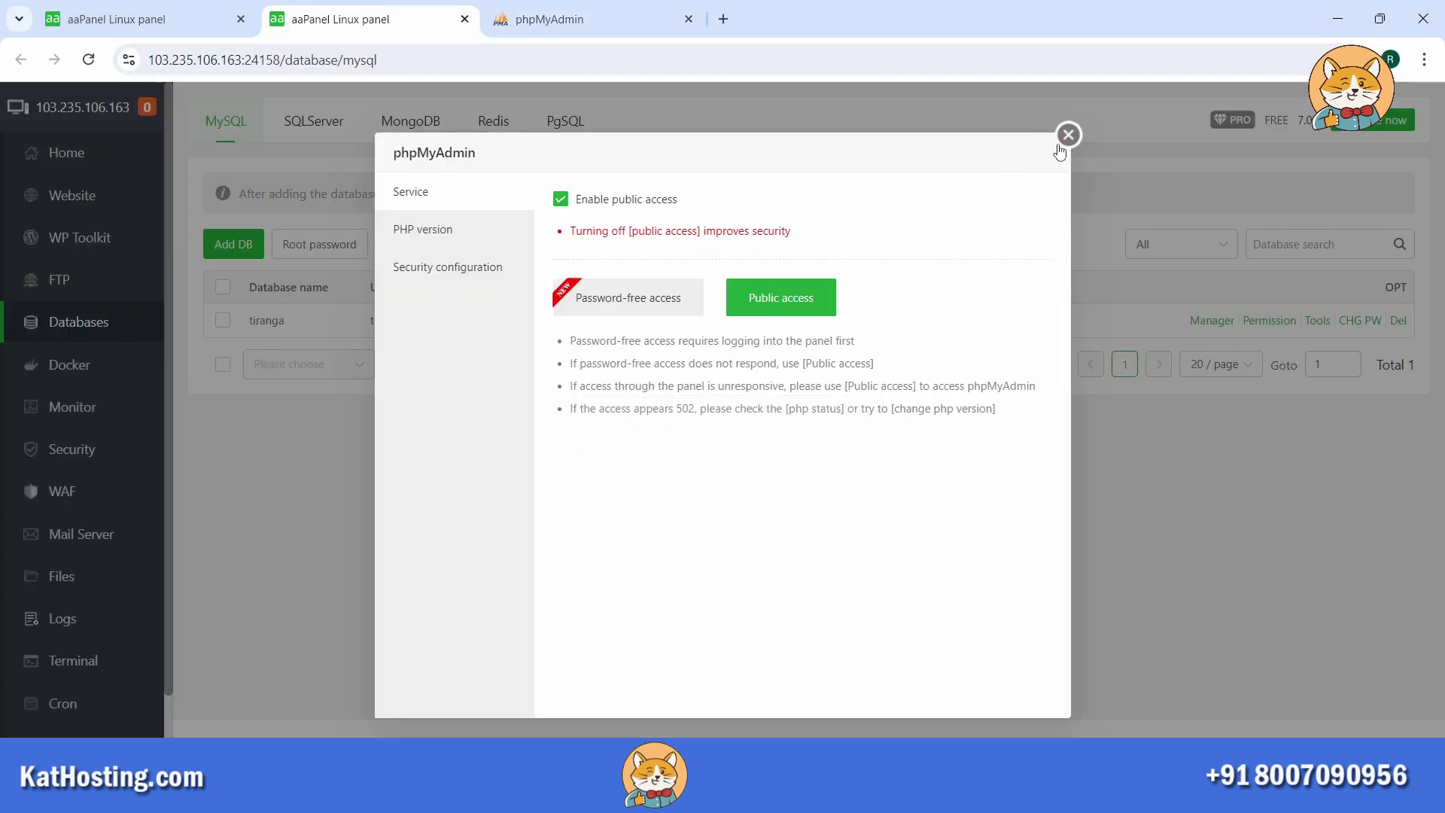
pyautogui.click(1068, 136)
pyautogui.doubleClick(403, 317)
pyautogui.hotkey('ctrl', 'c')
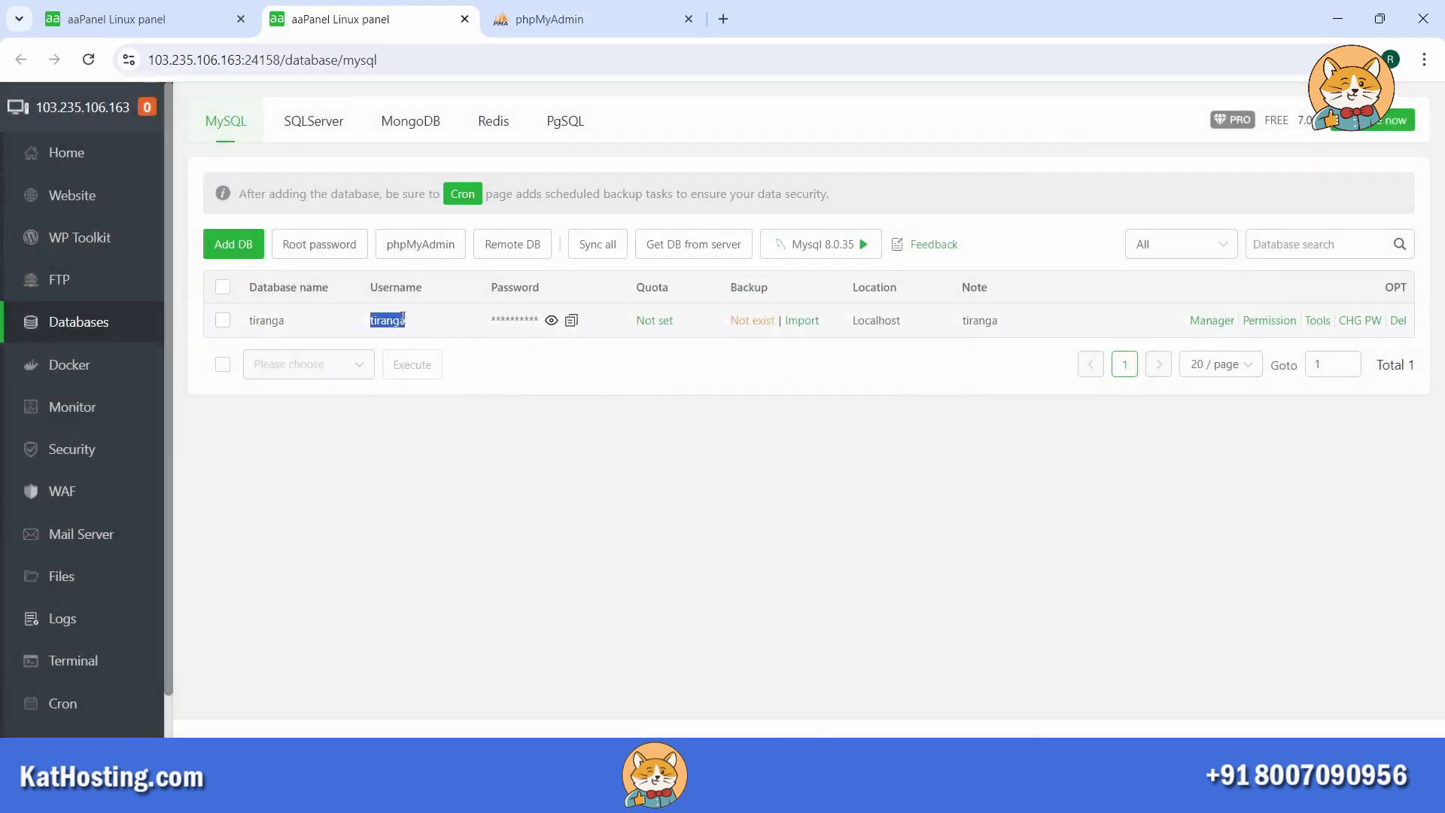
pyautogui.click(549, 18)
pyautogui.click(736, 483)
pyautogui.doubleClick(736, 483)
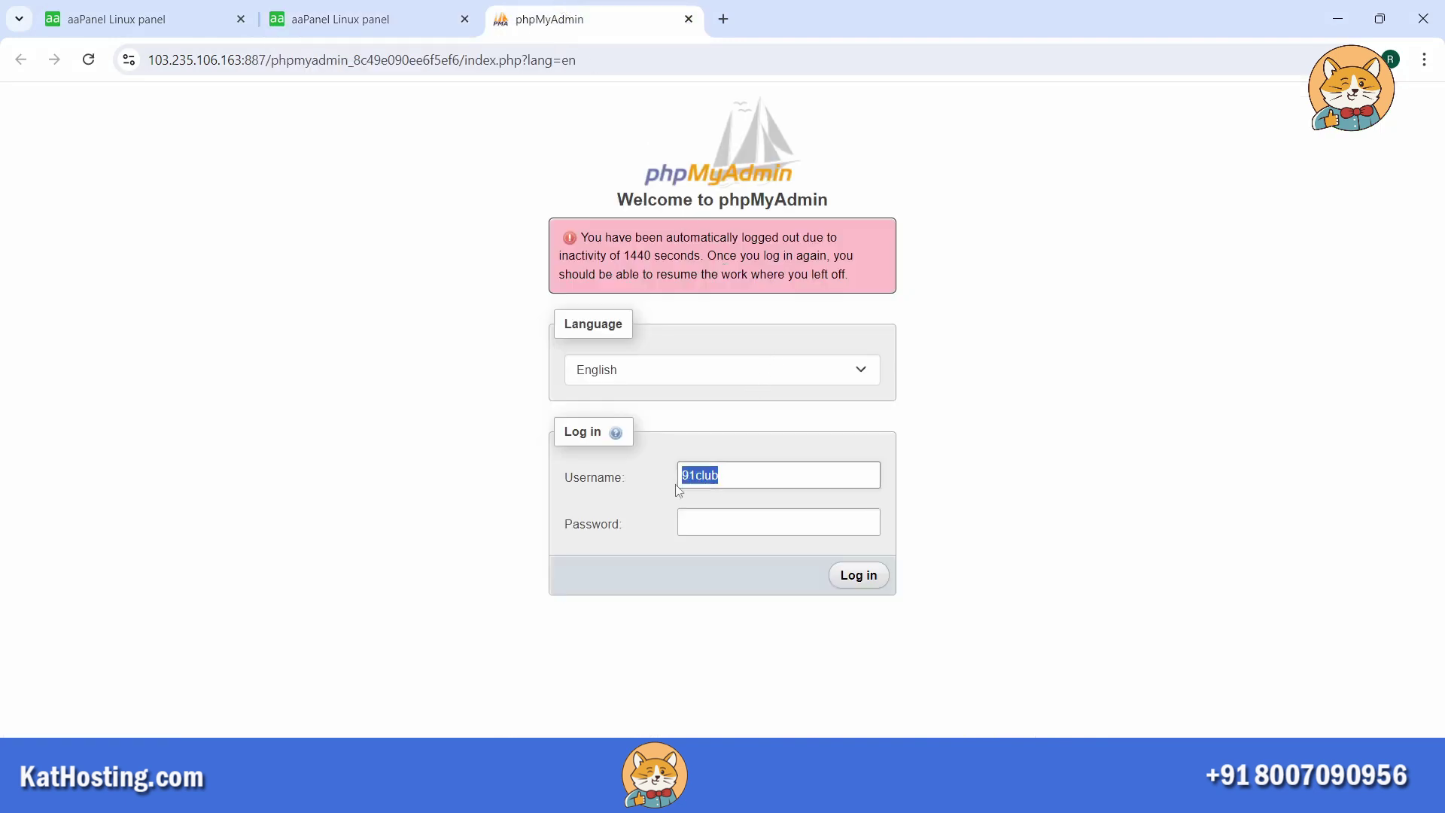
pyautogui.hotkey('ctrl', 'v')
# Step: Copy the tiranga database's password from the database list into the phpMyAdmin password field and log in
pyautogui.click(339, 19)
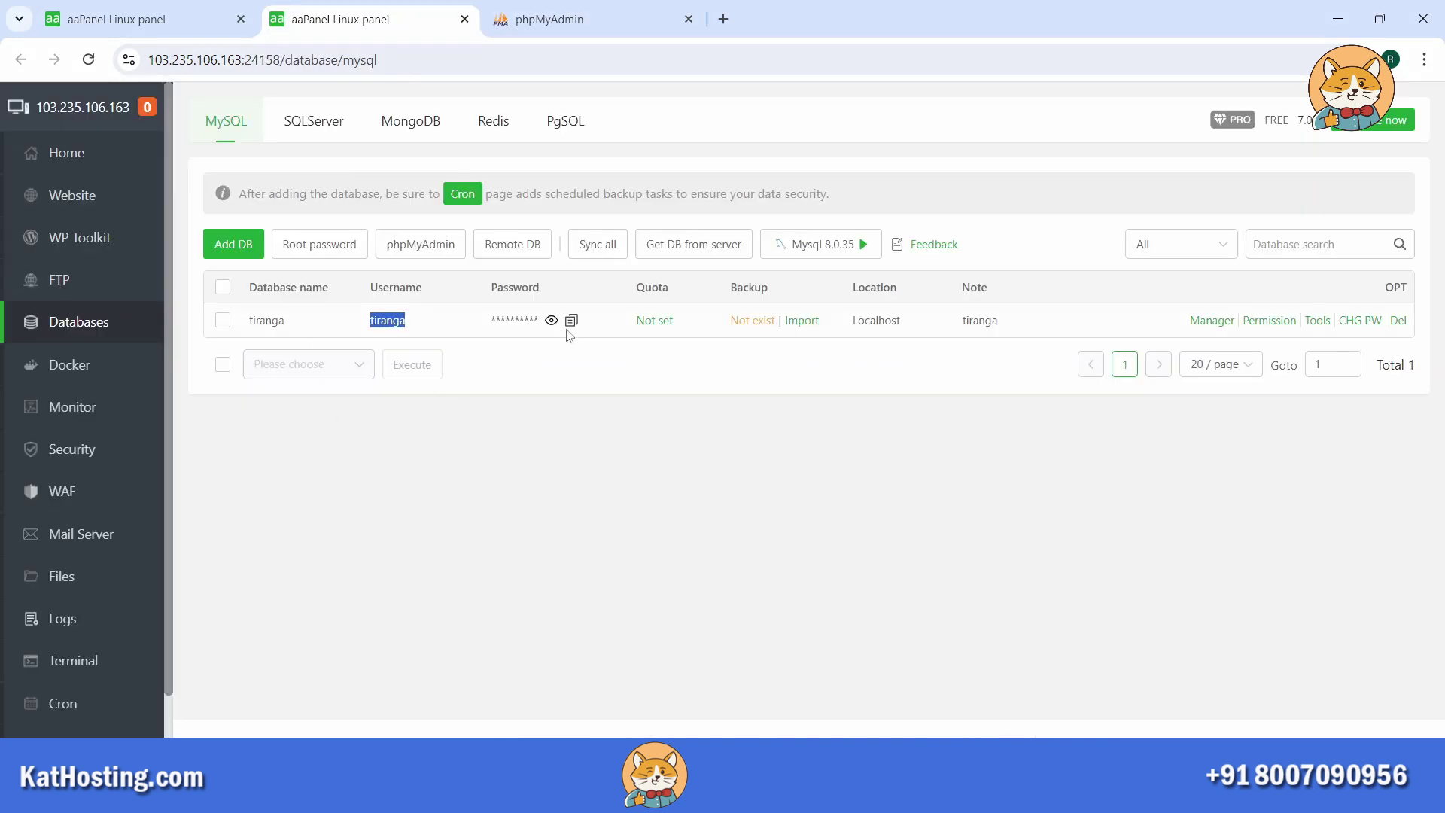
pyautogui.click(571, 319)
pyautogui.click(549, 19)
pyautogui.click(733, 525)
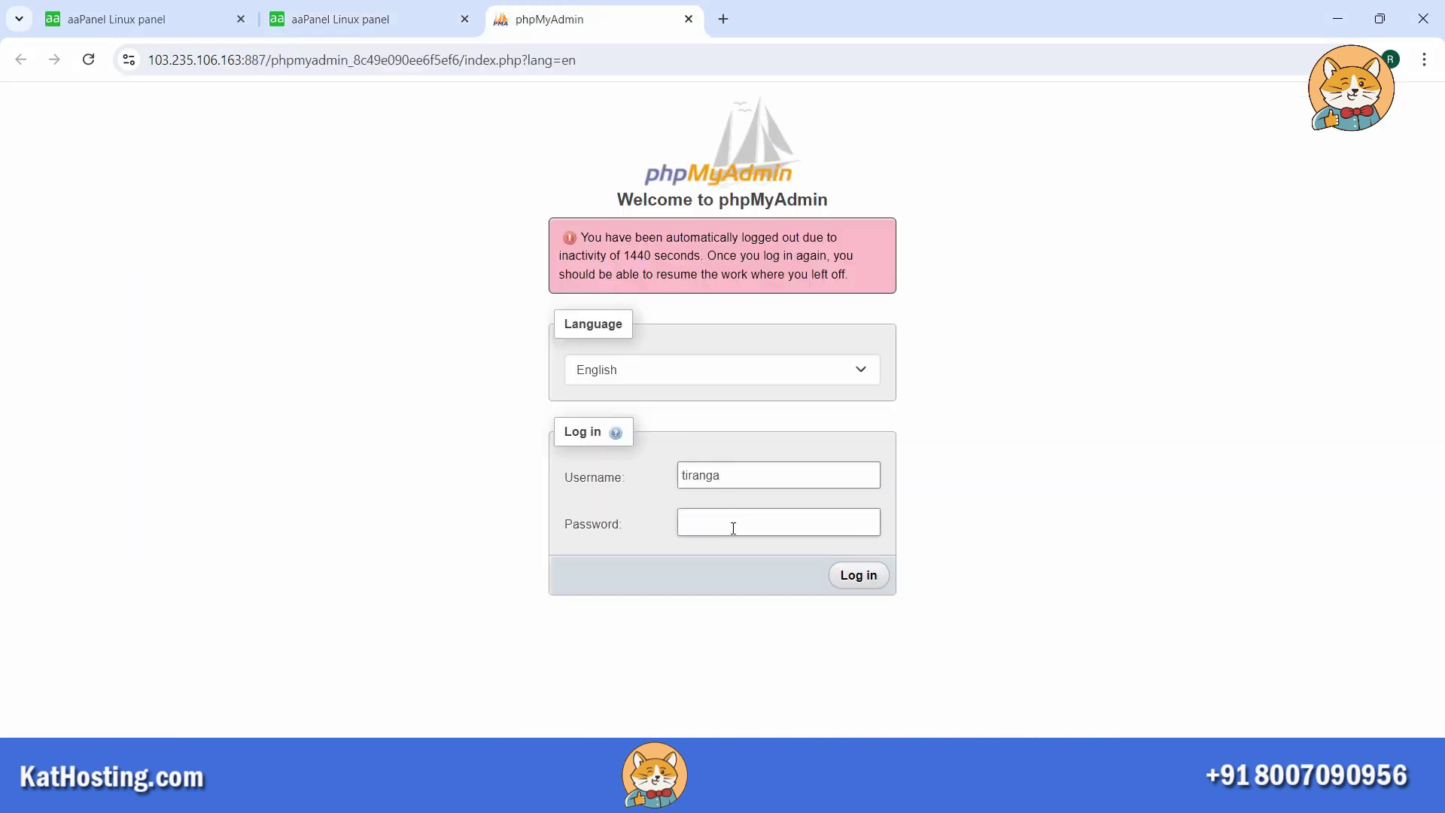
pyautogui.hotkey('ctrl', 'v')
pyautogui.click(858, 575)
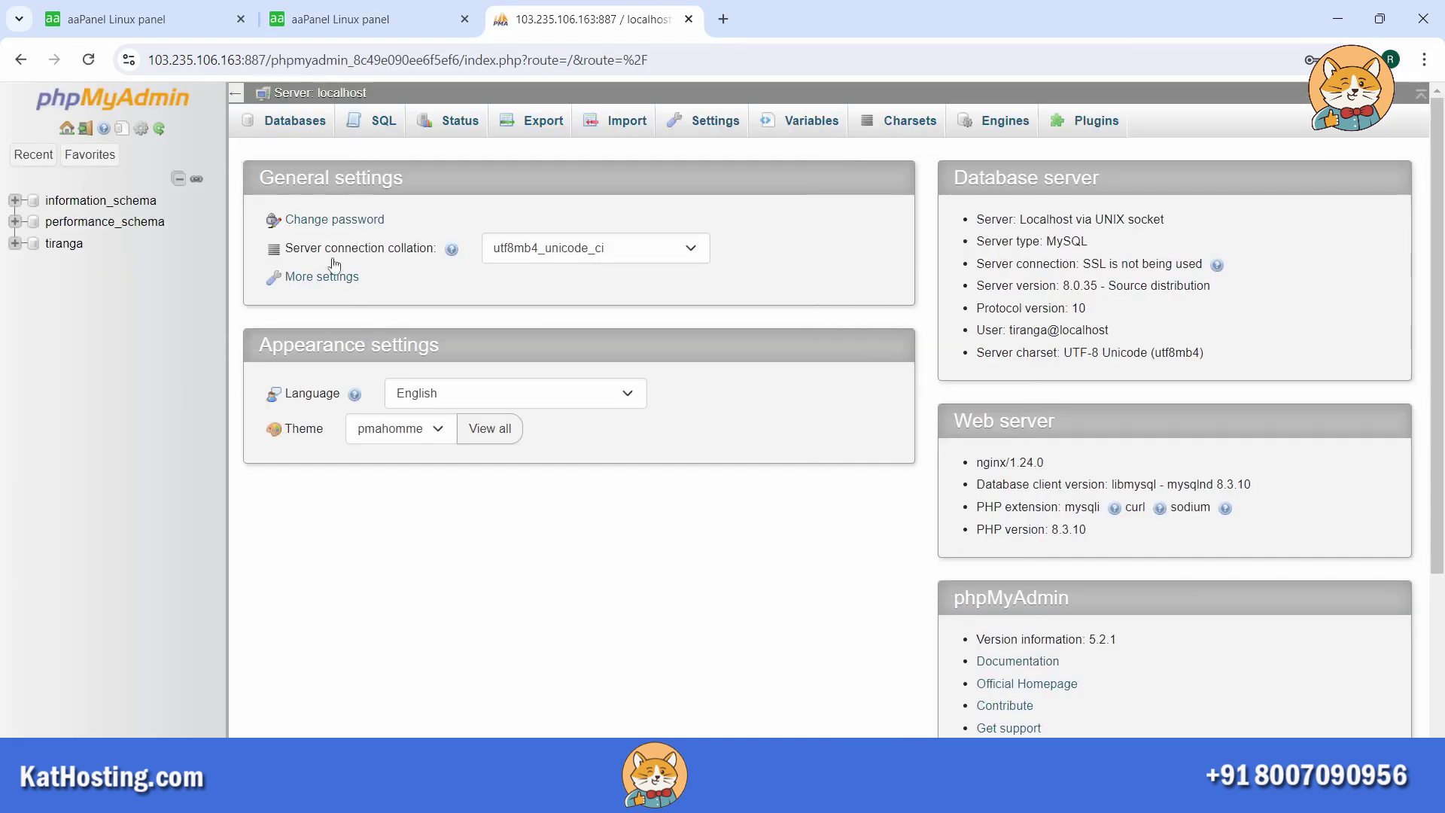
# Step: List the tables of the tiranga database in phpMyAdmin to check the import
pyautogui.click(292, 133)
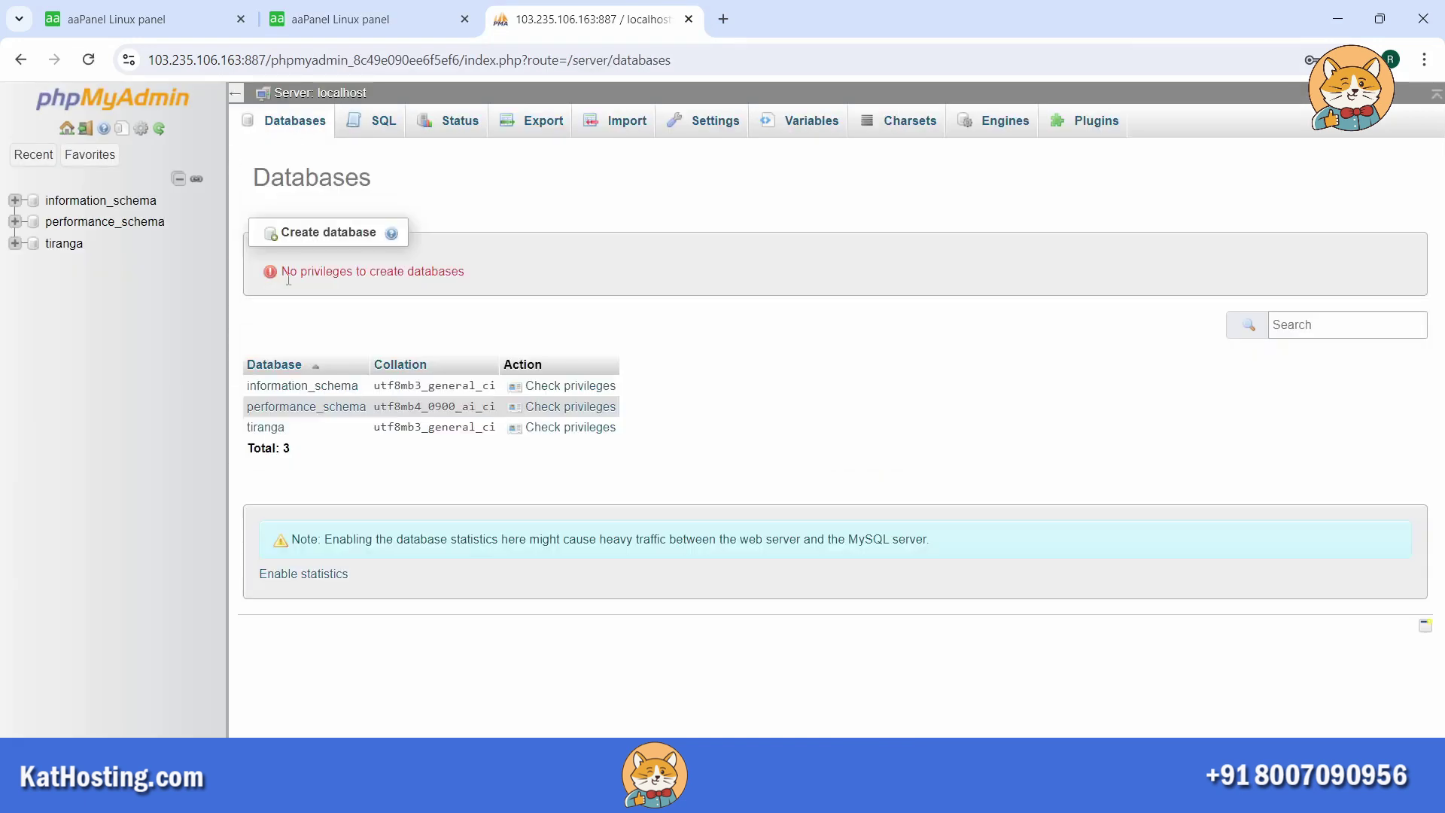
pyautogui.click(278, 427)
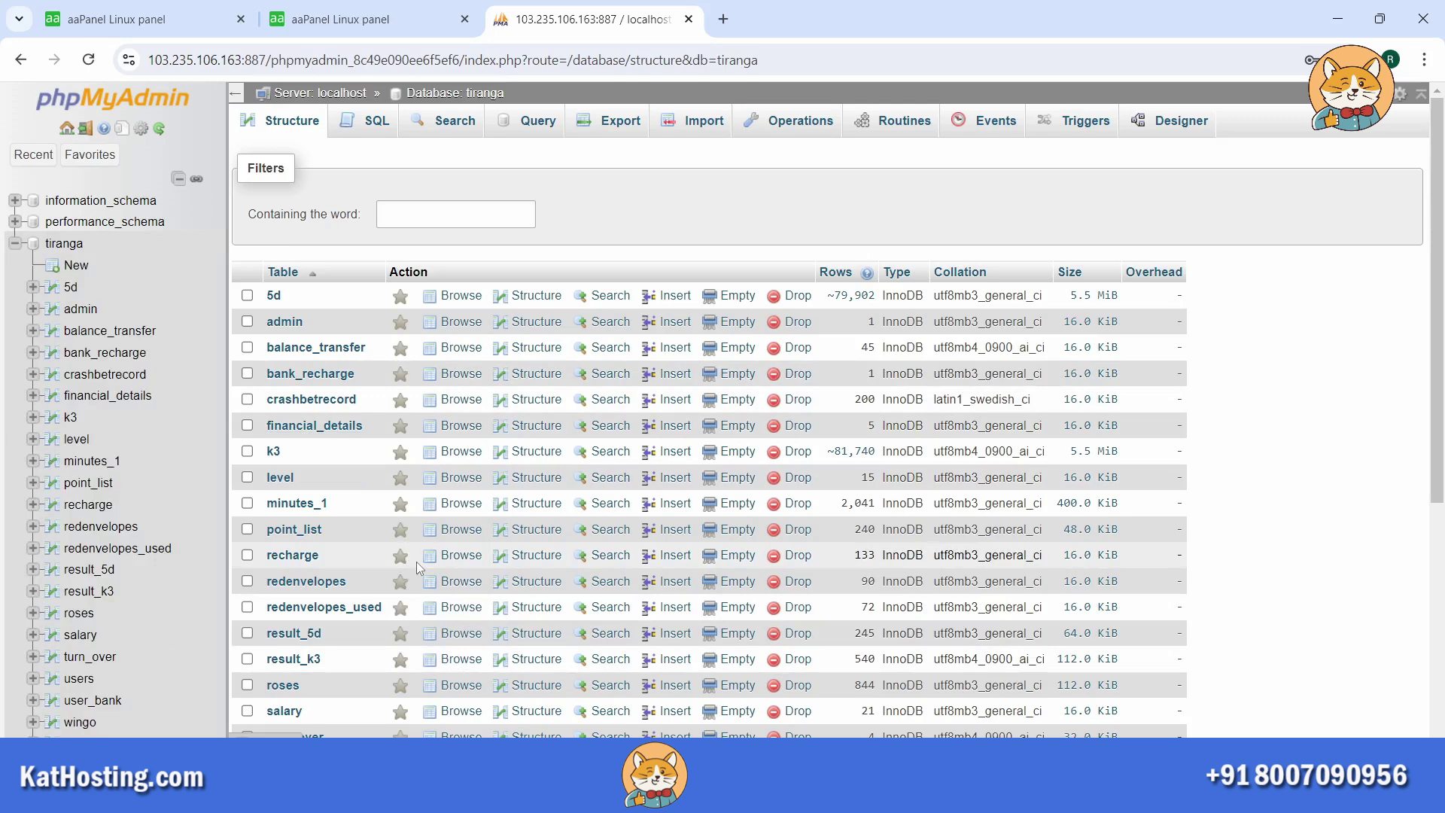
# Step: Return to aaPanel and start adding a Node project with /www/tiranga as its path
pyautogui.click(387, 30)
pyautogui.click(209, 23)
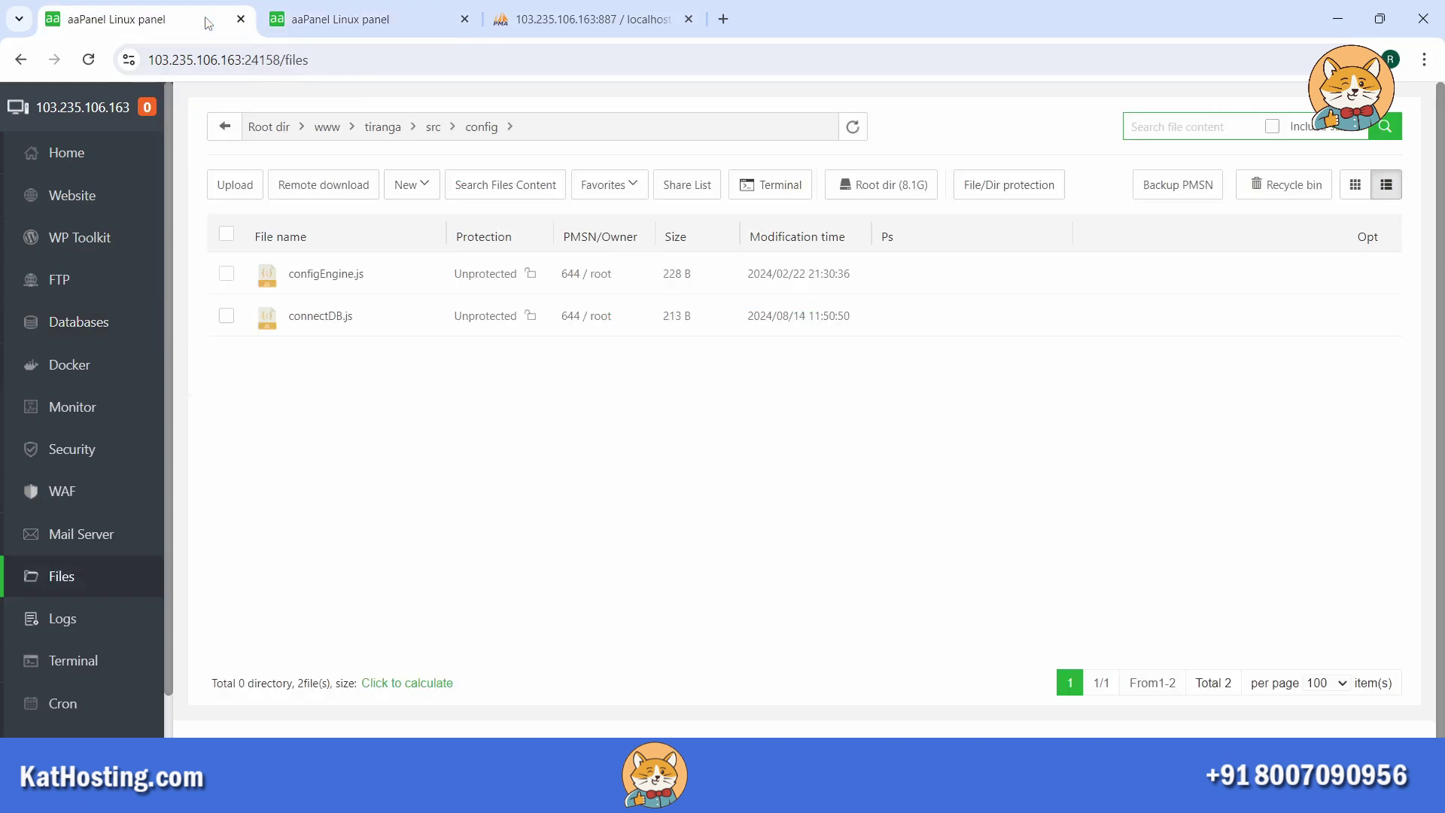
pyautogui.click(340, 19)
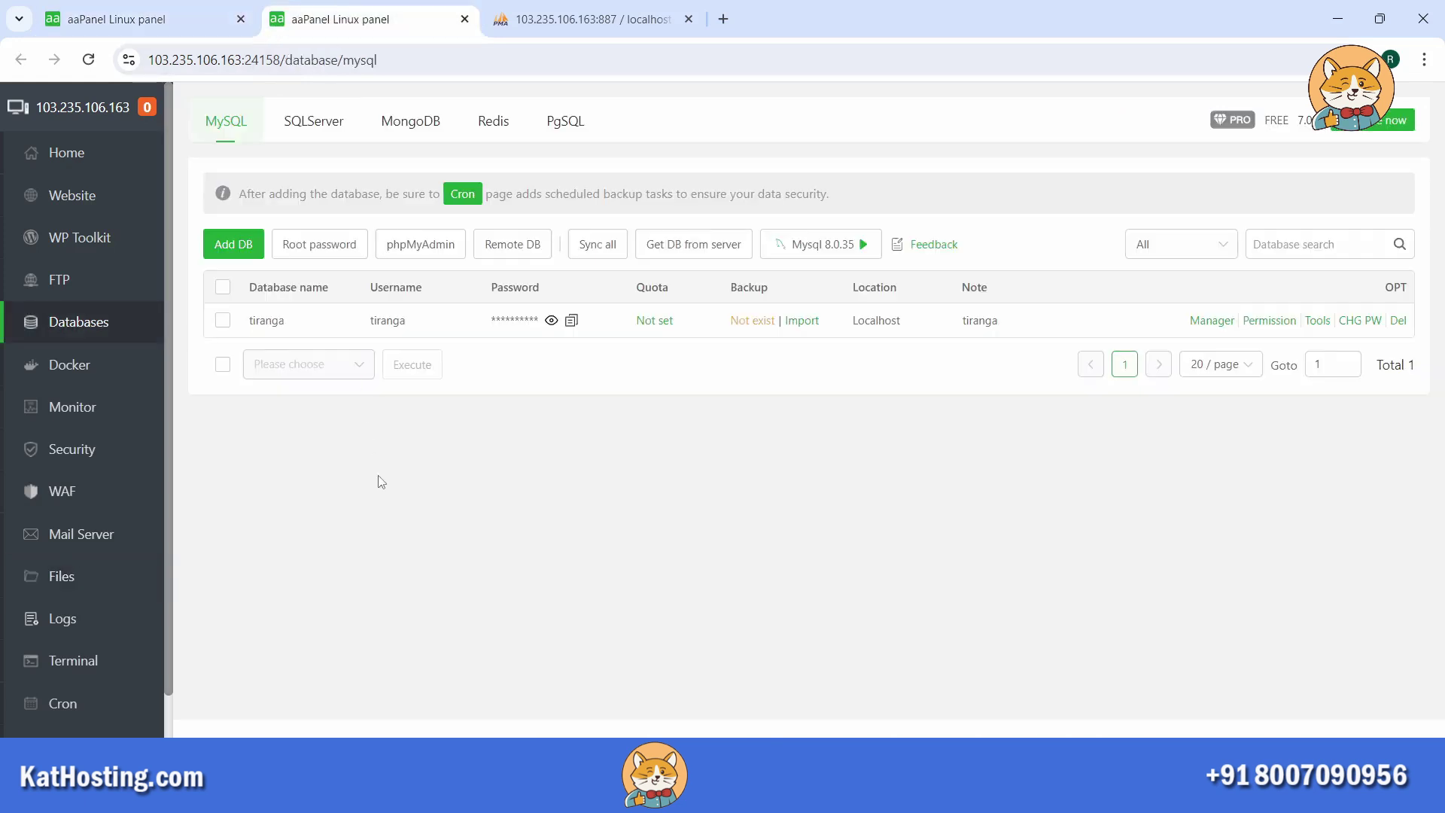
pyautogui.click(109, 203)
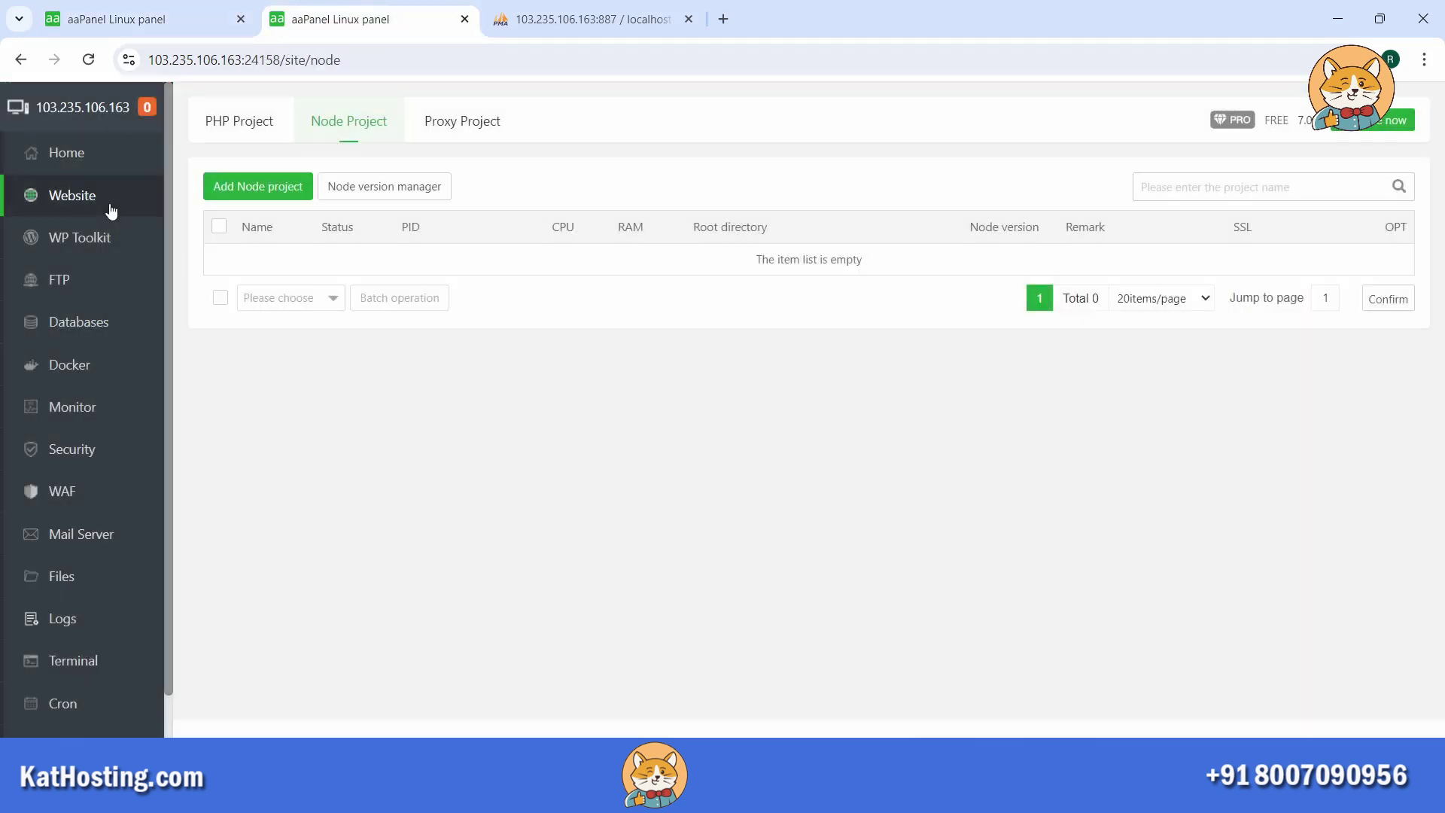
pyautogui.click(291, 189)
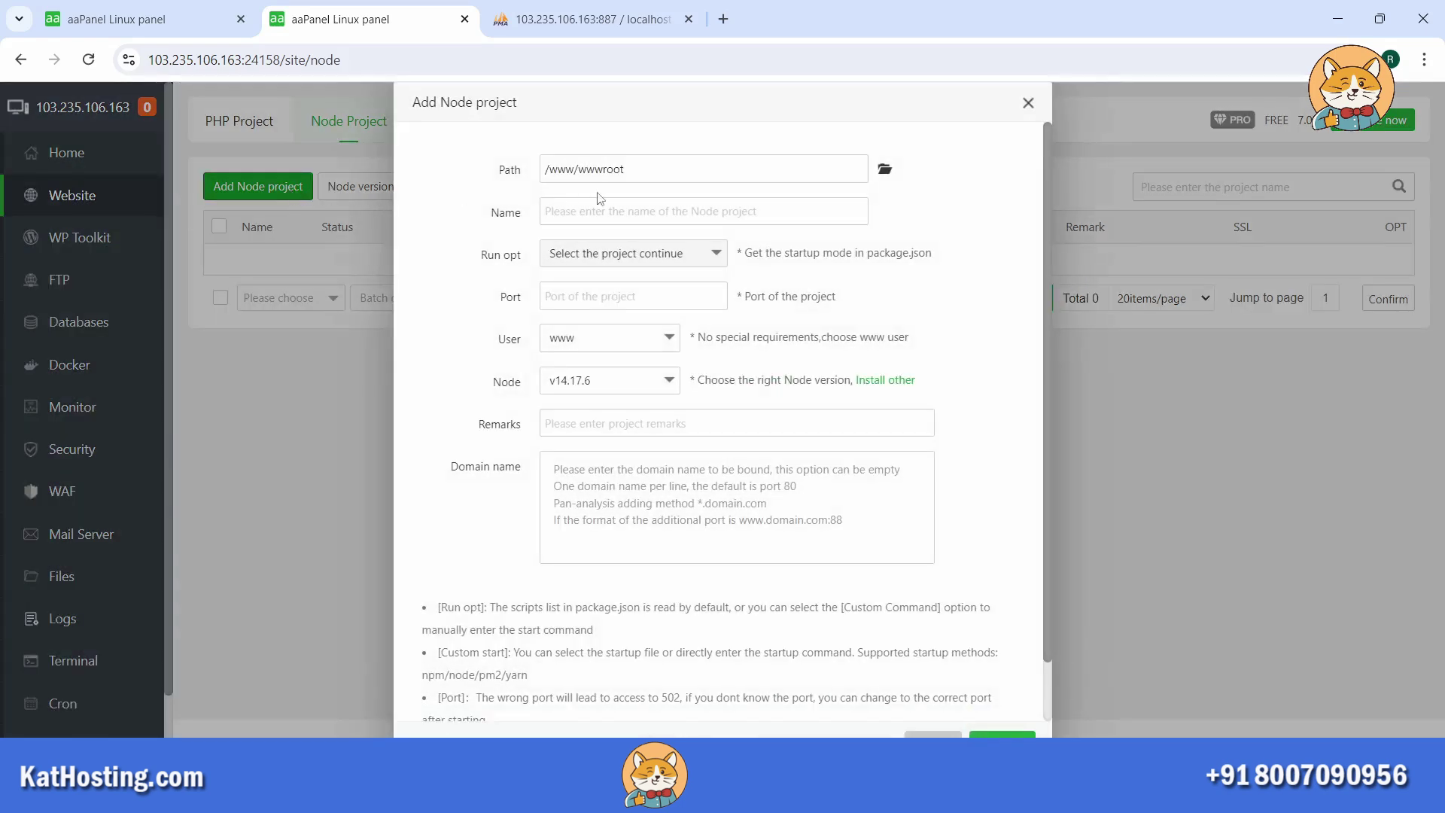
pyautogui.click(885, 169)
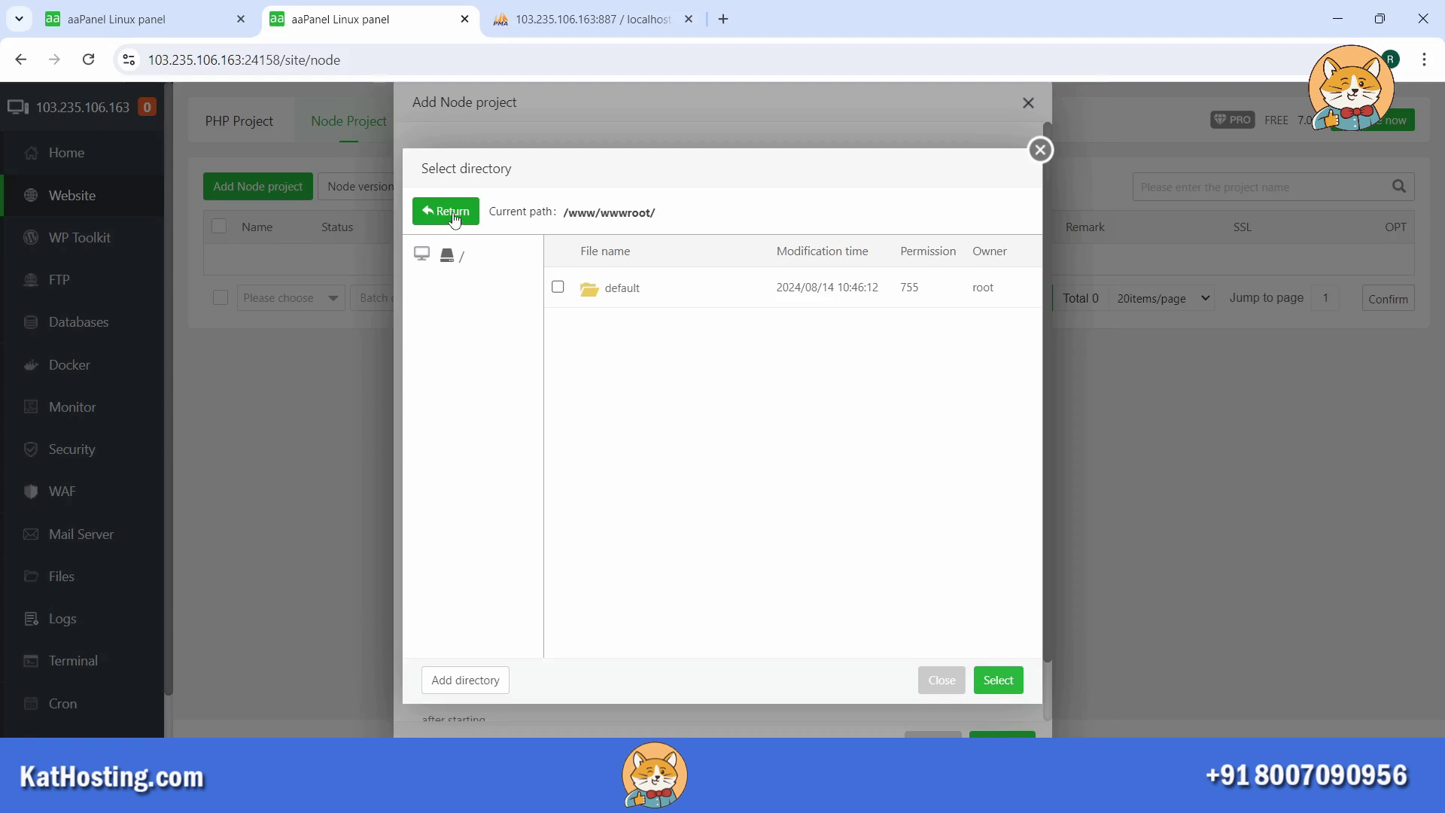
pyautogui.click(446, 212)
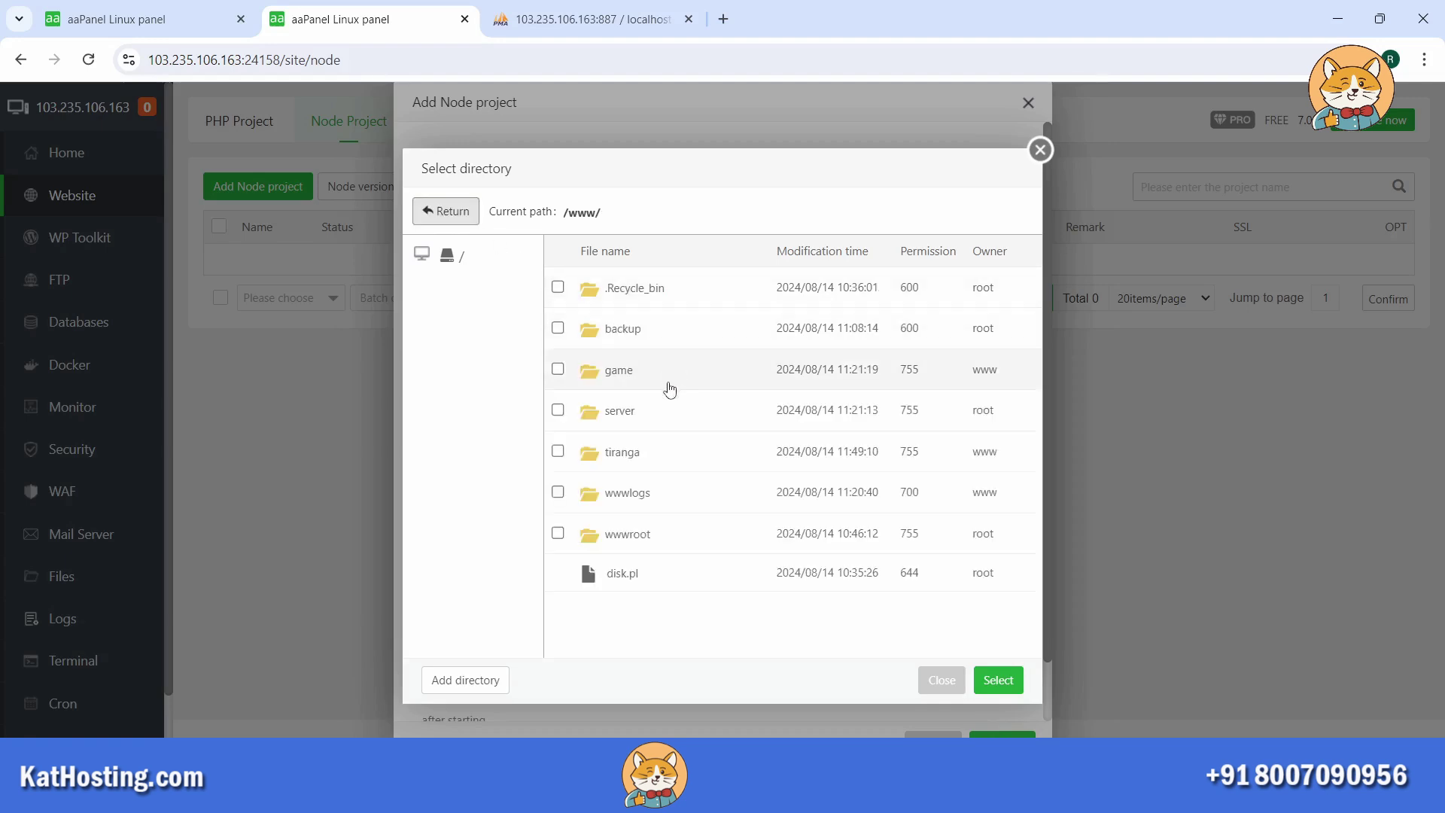
pyautogui.doubleClick(624, 456)
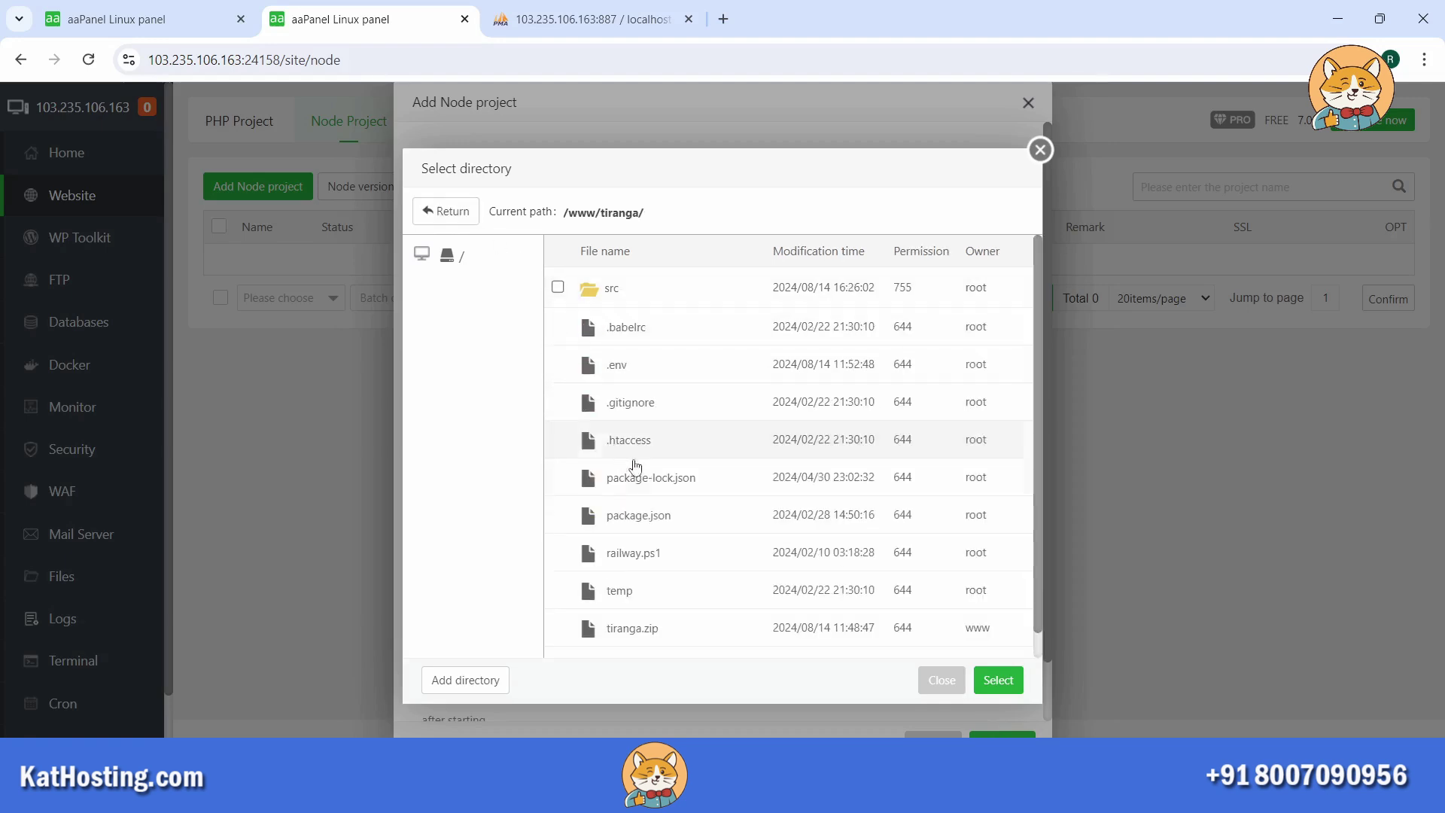
pyautogui.click(999, 681)
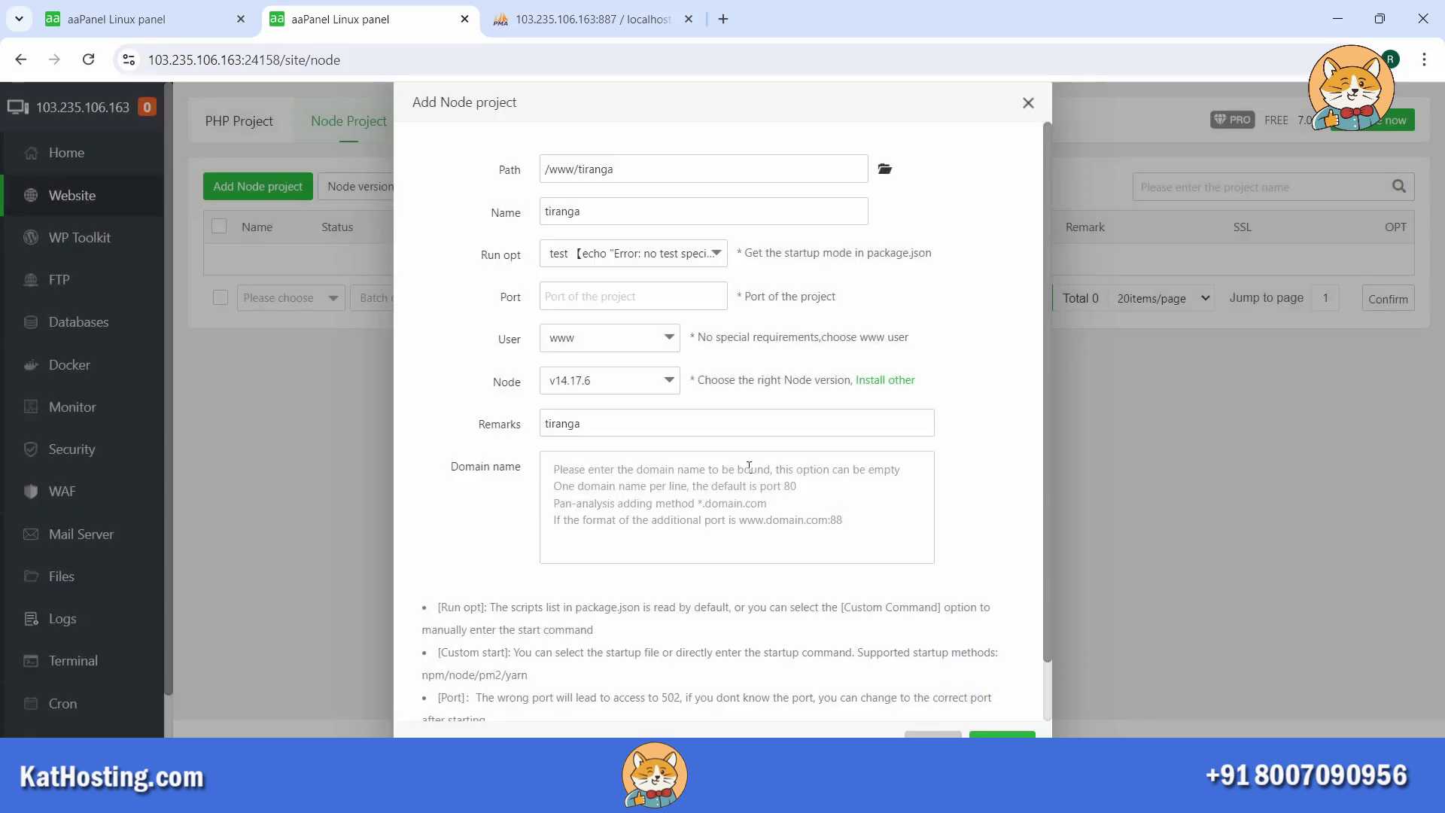
# Step: Set the project's run option to start, its port to 3000 and its Node version to v14.17.6
pyautogui.click(613, 254)
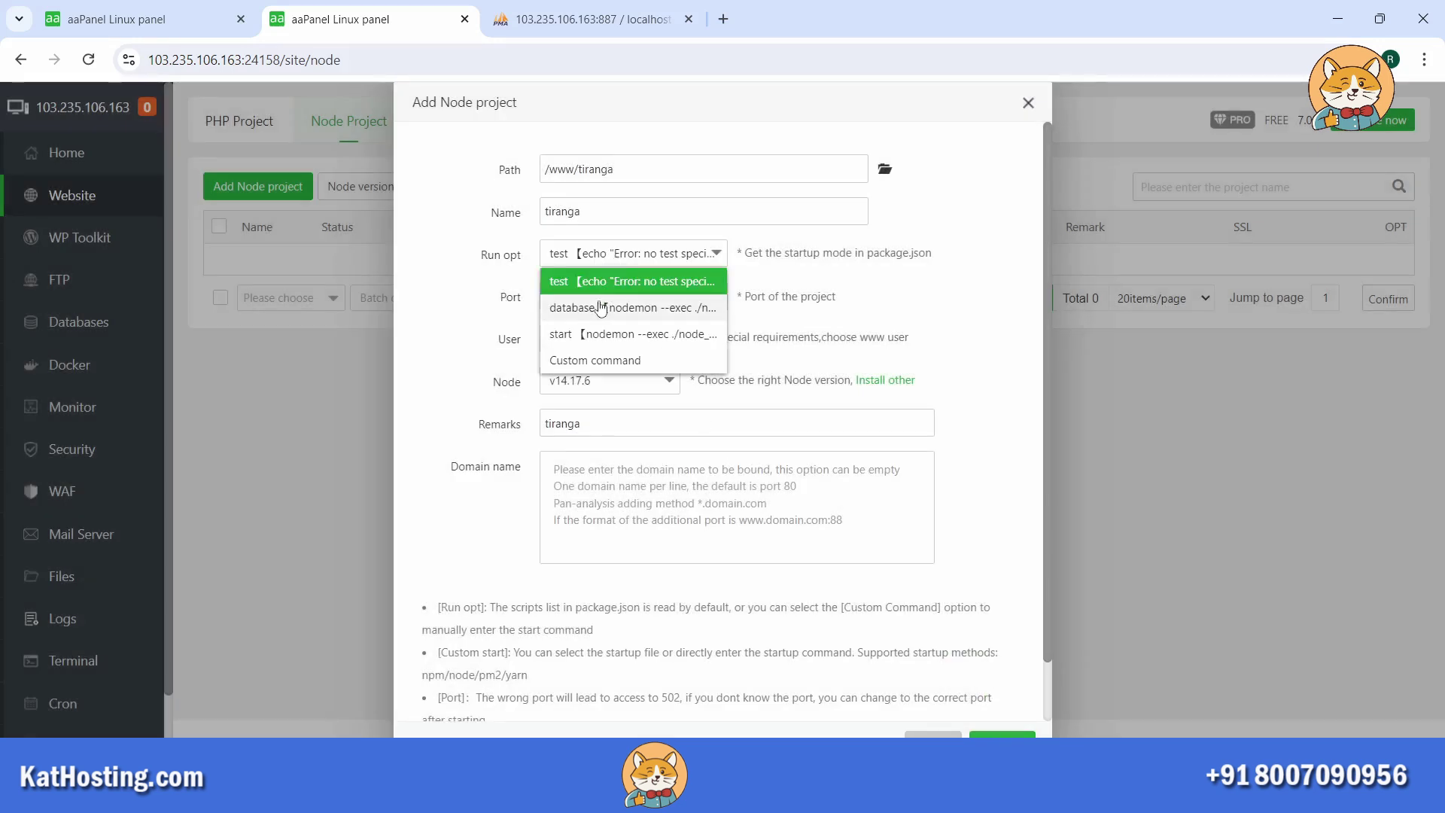
pyautogui.click(590, 334)
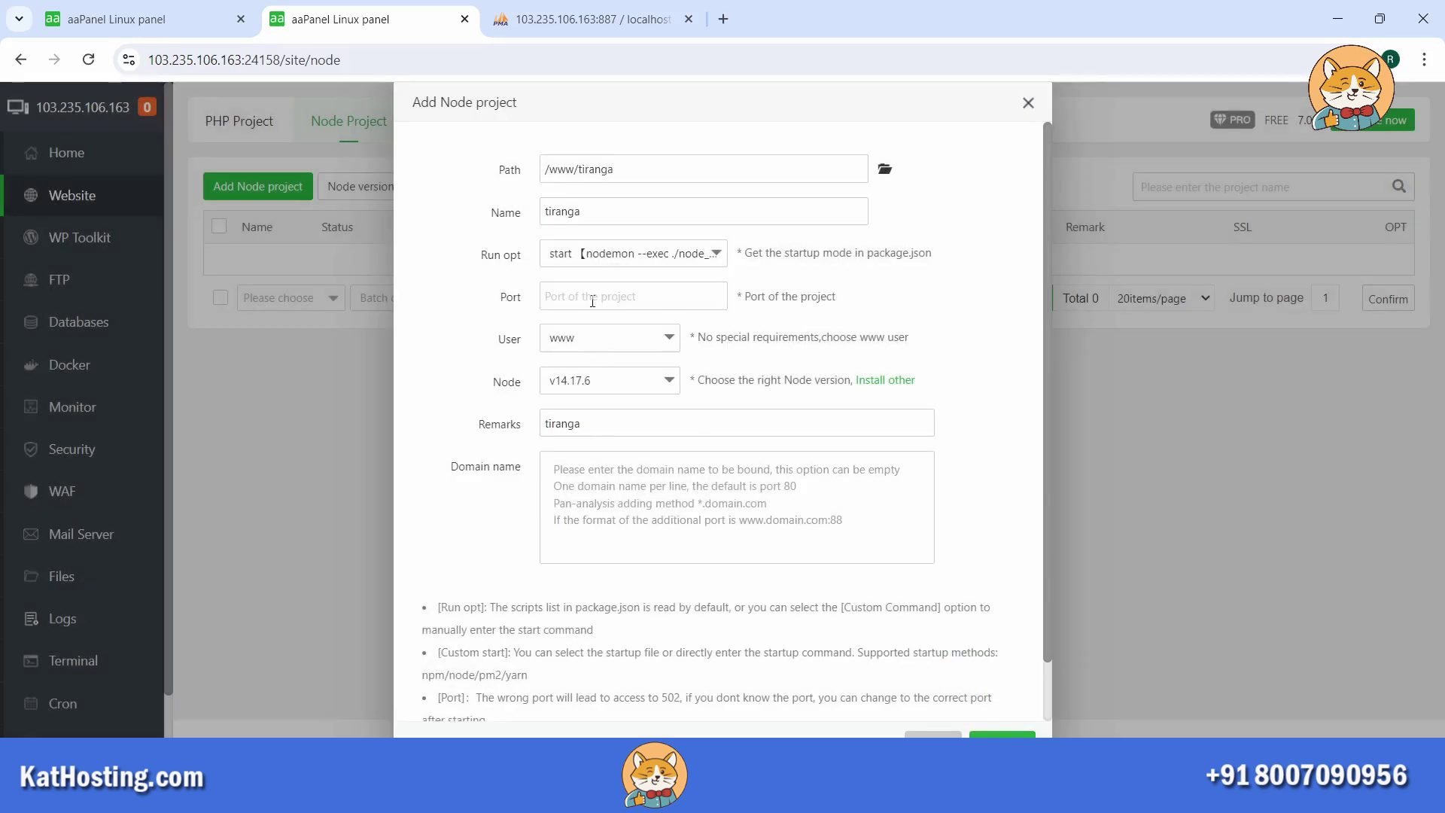
pyautogui.click(592, 302)
pyautogui.write('3000')
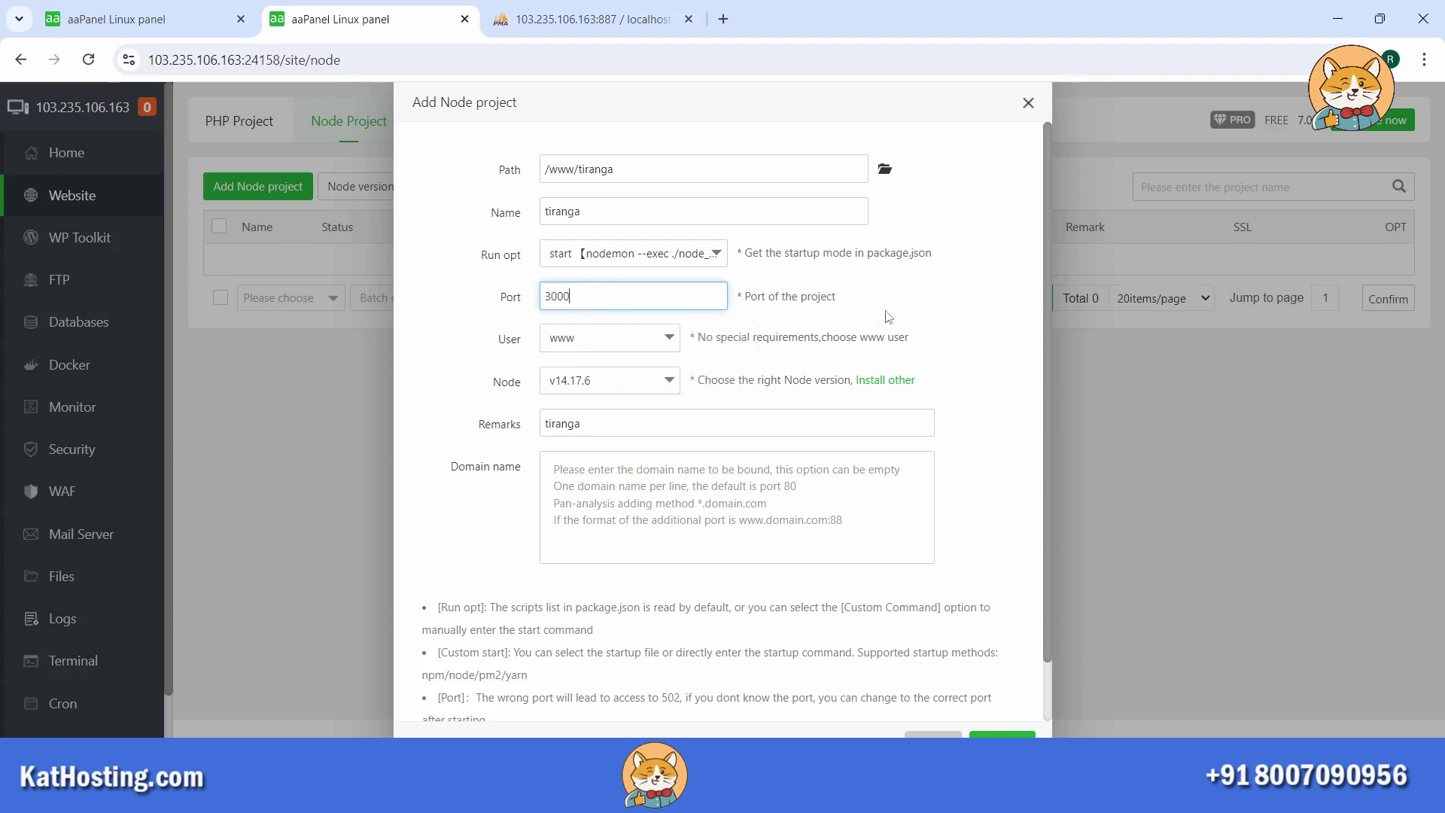
pyautogui.click(881, 312)
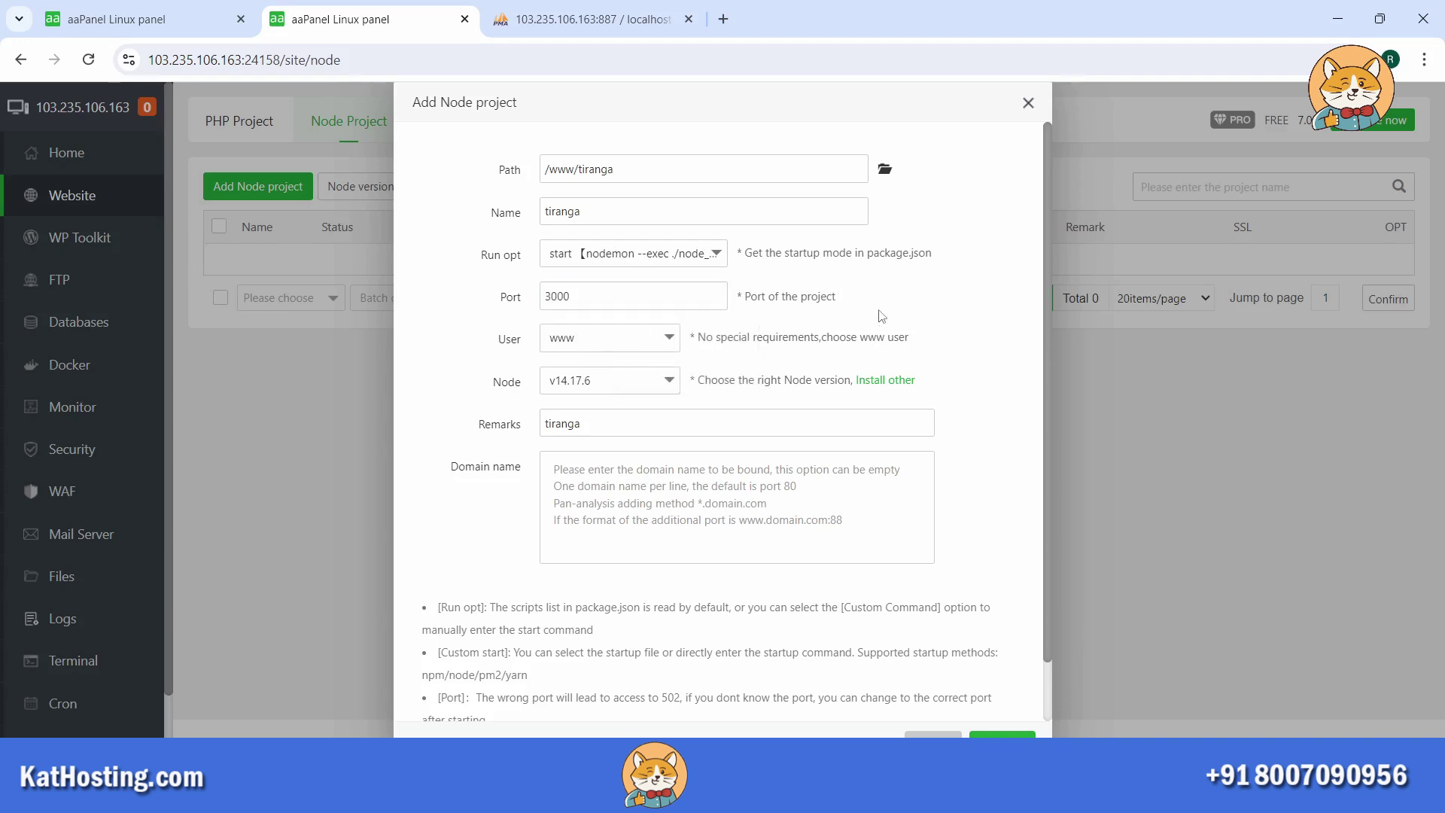
pyautogui.click(668, 381)
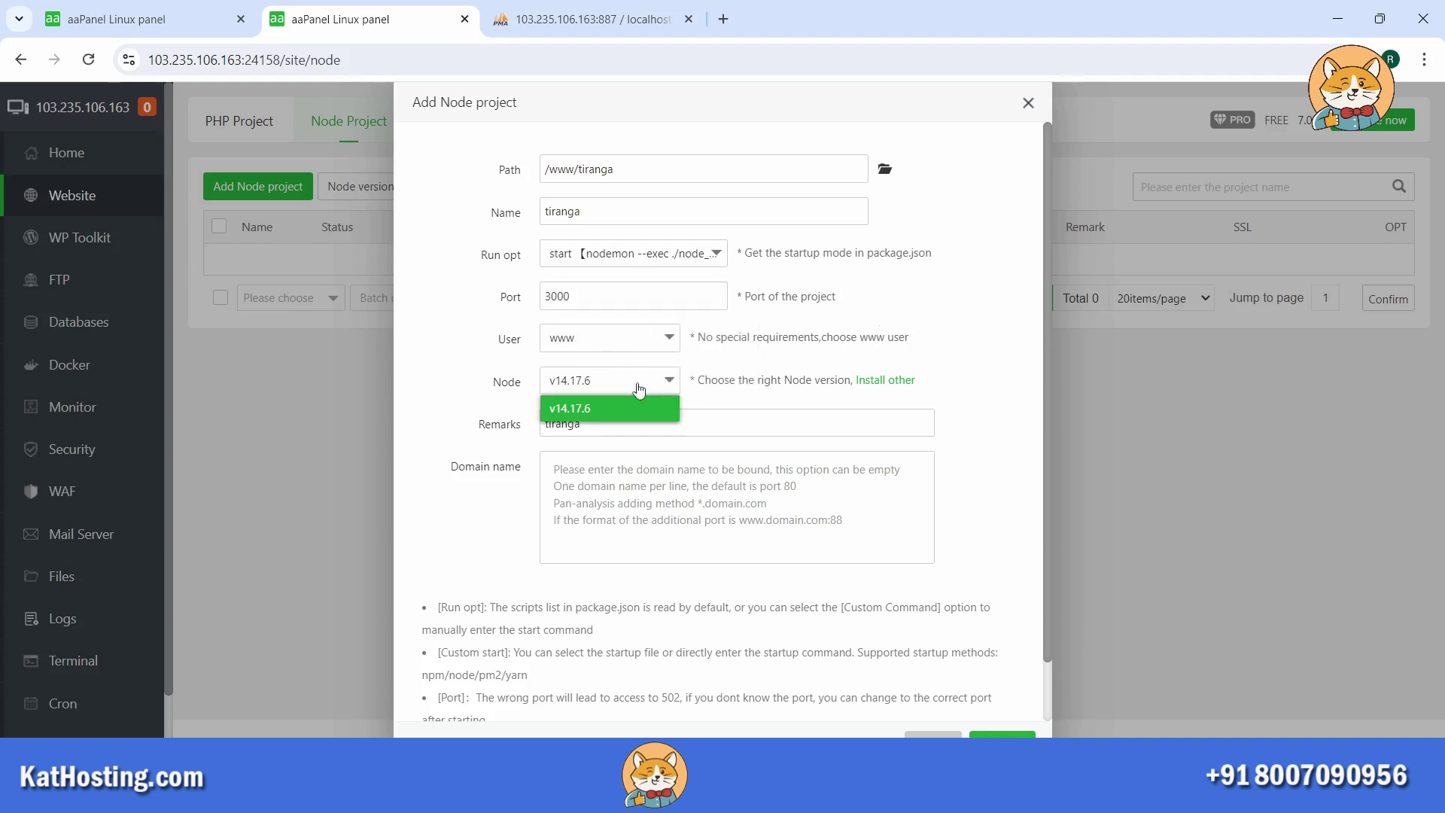
pyautogui.click(606, 394)
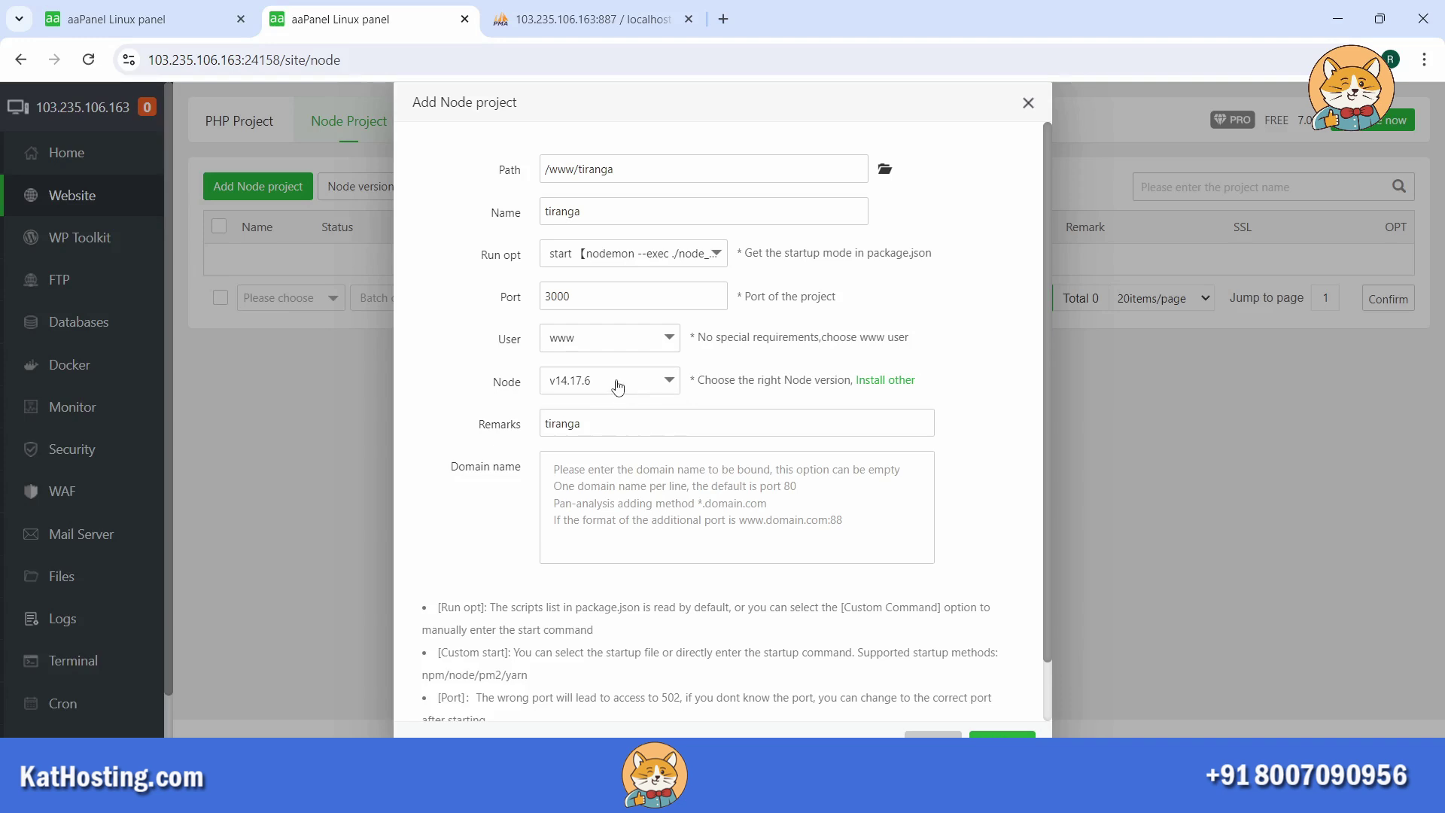
# Step: Bind the domain codezfree.com to the Node project and submit it
pyautogui.click(627, 471)
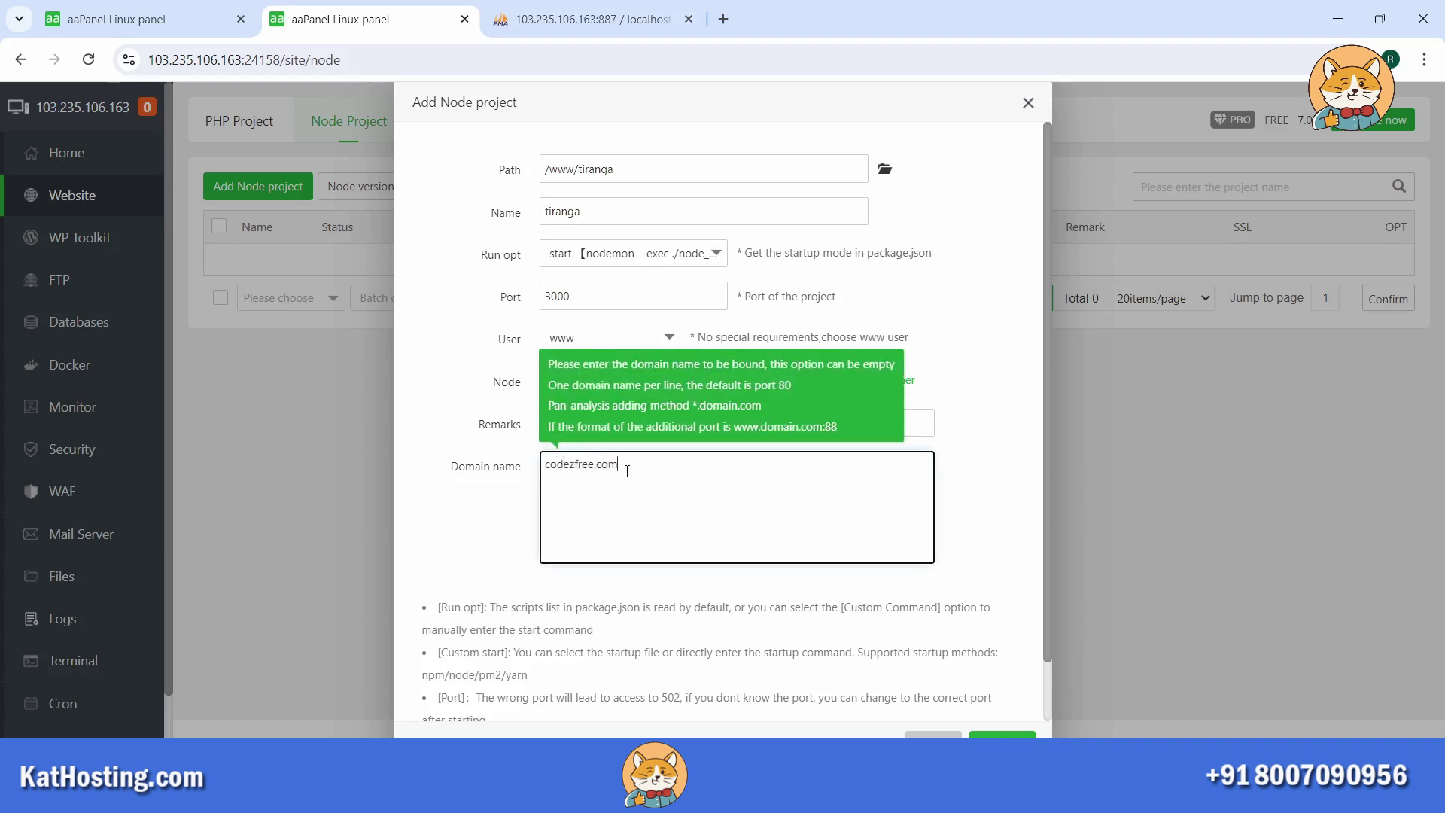
pyautogui.click(965, 530)
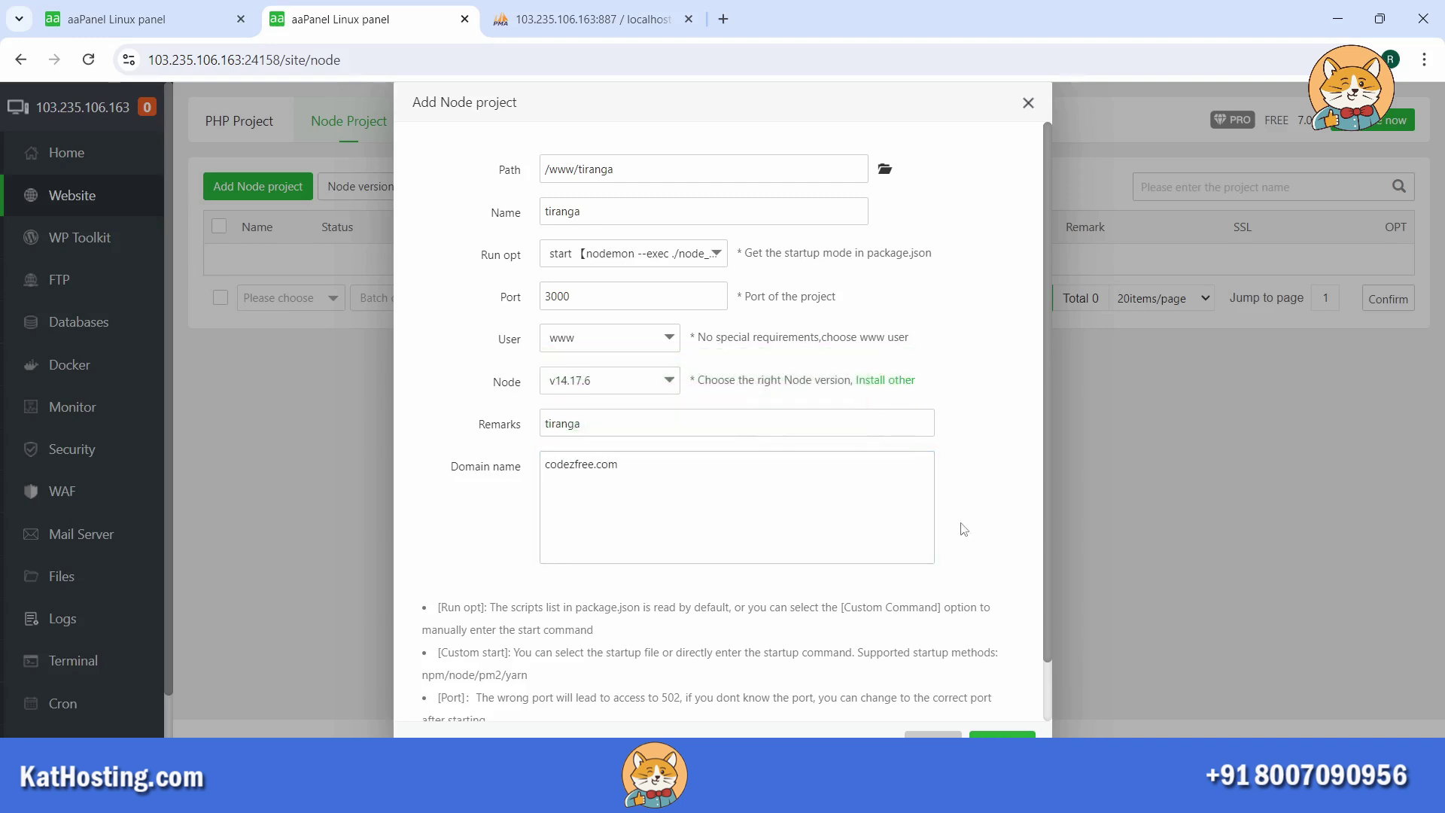
pyautogui.scroll(-1, 964, 529)
pyautogui.click(990, 725)
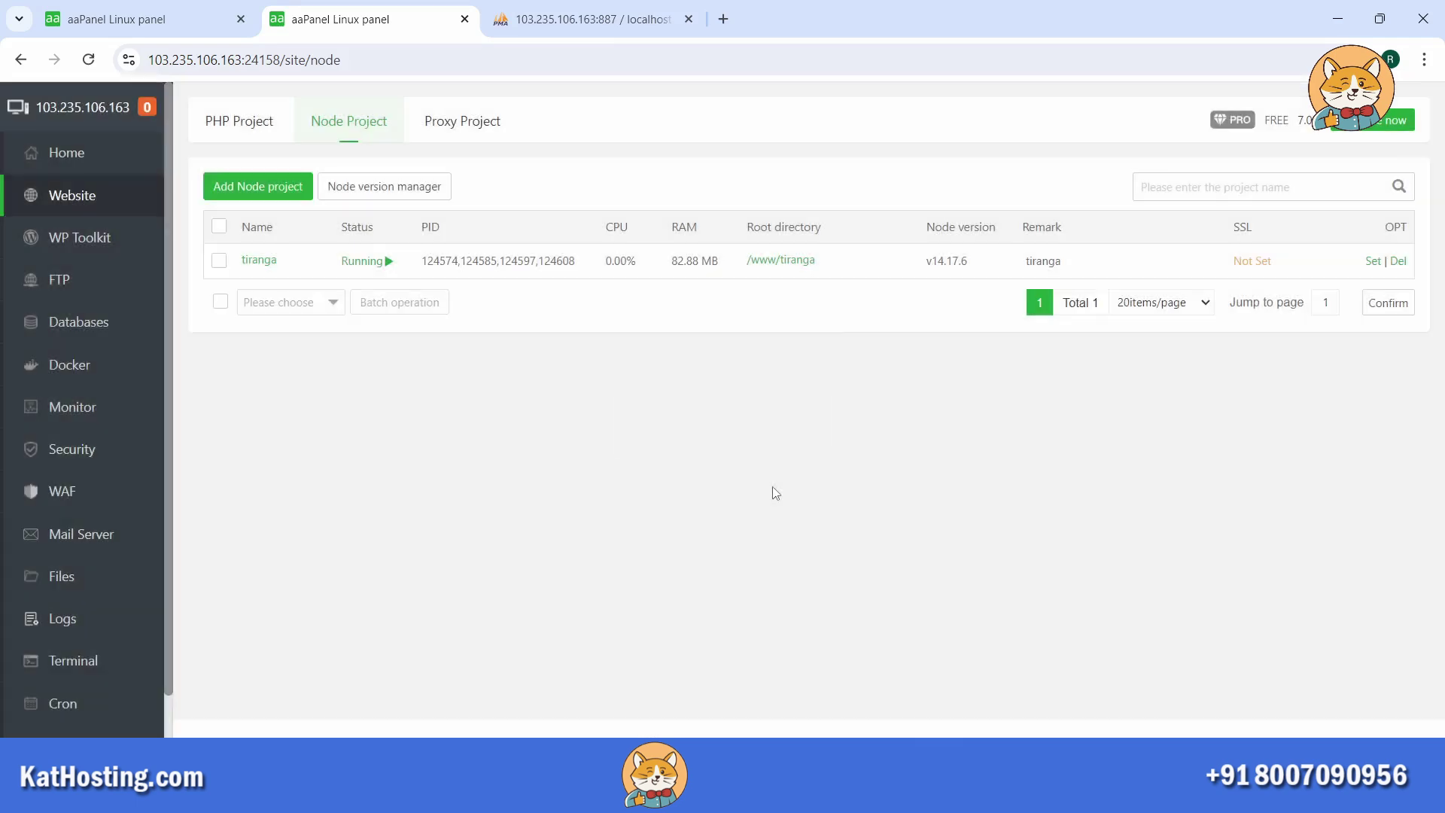
# Step: Apply and deploy a Let's Encrypt certificate for codezfree.com on the tiranga project, and force HTTPS
pyautogui.click(1247, 262)
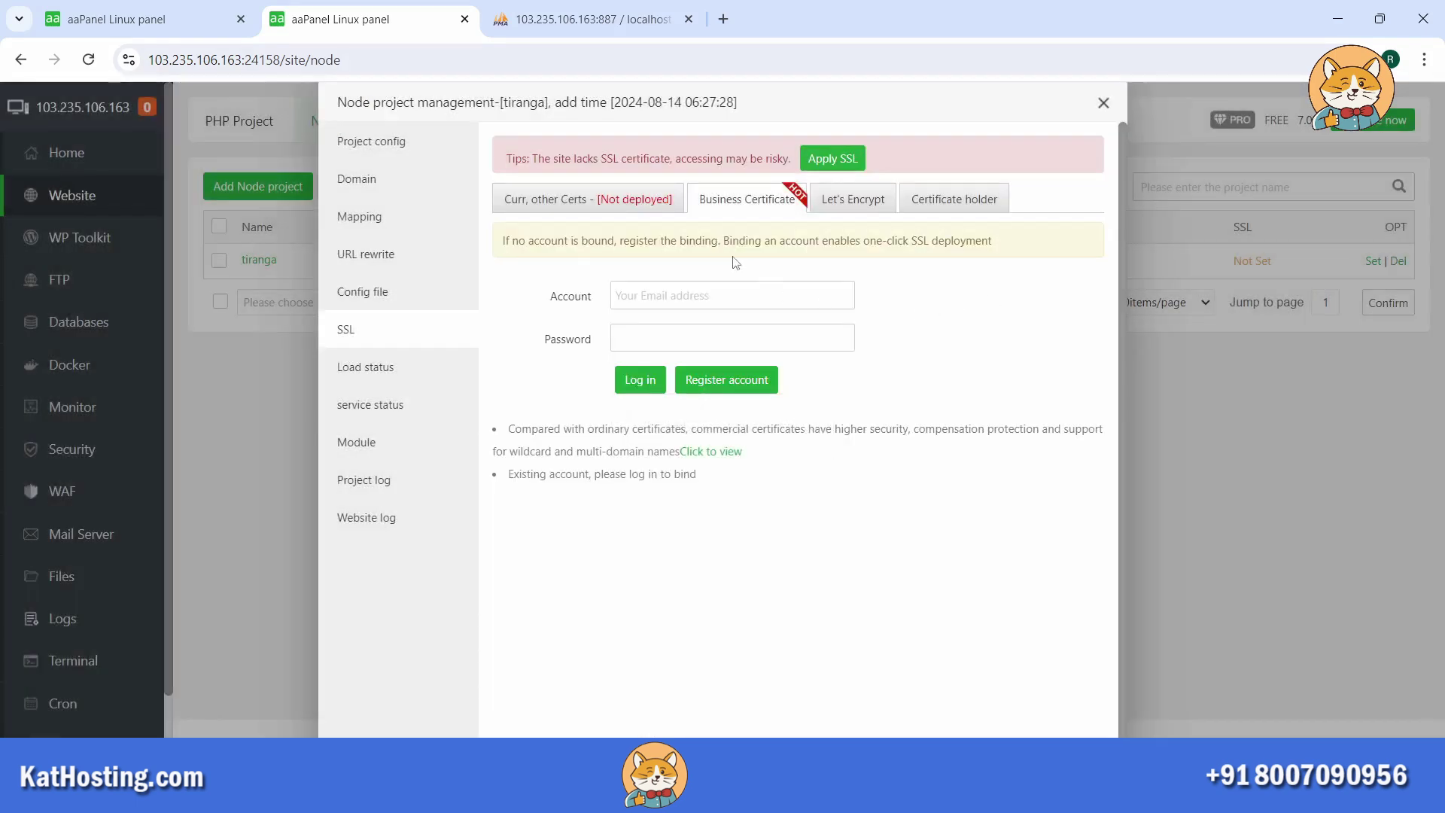
pyautogui.click(834, 205)
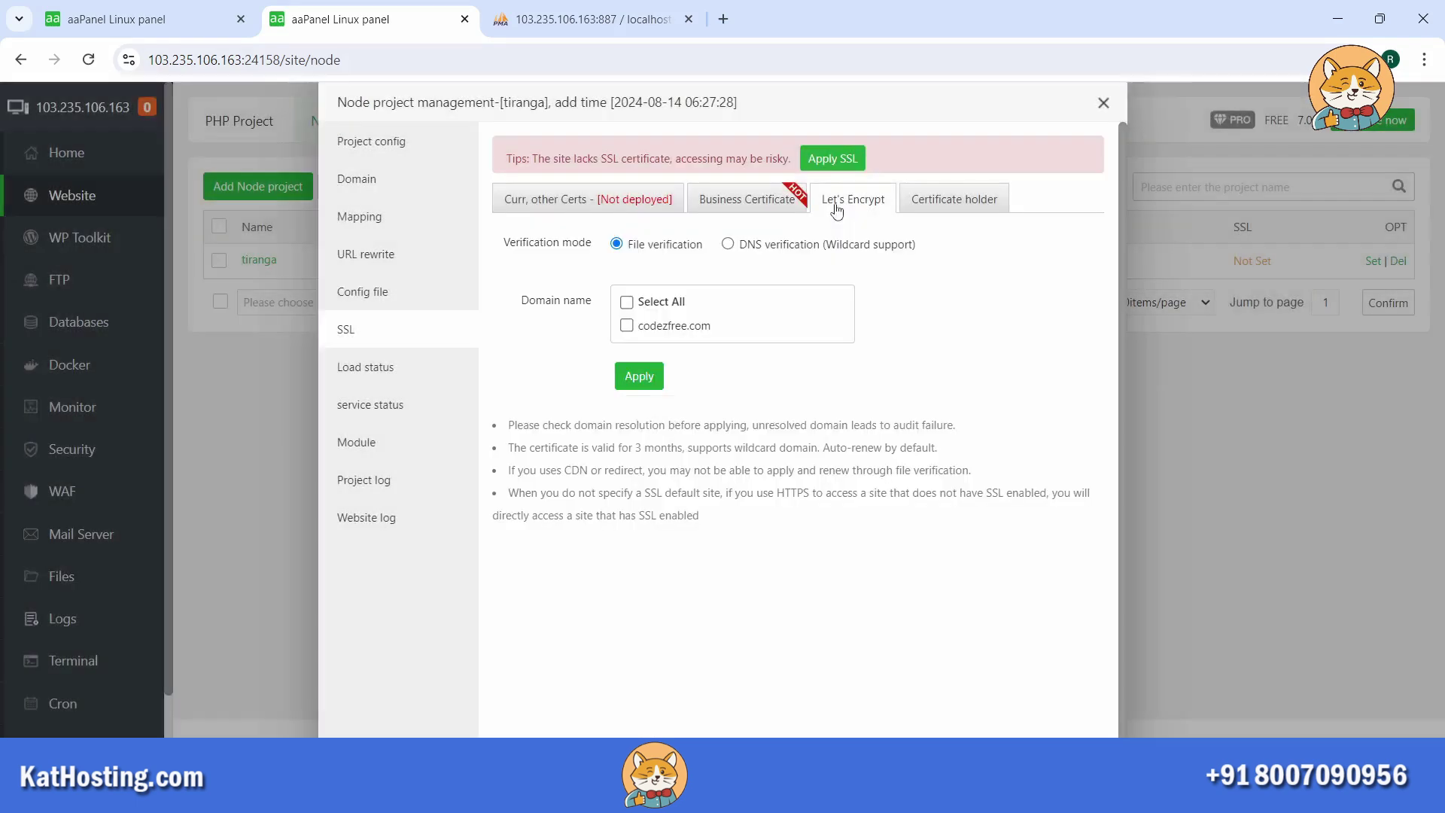
pyautogui.click(626, 326)
pyautogui.click(639, 377)
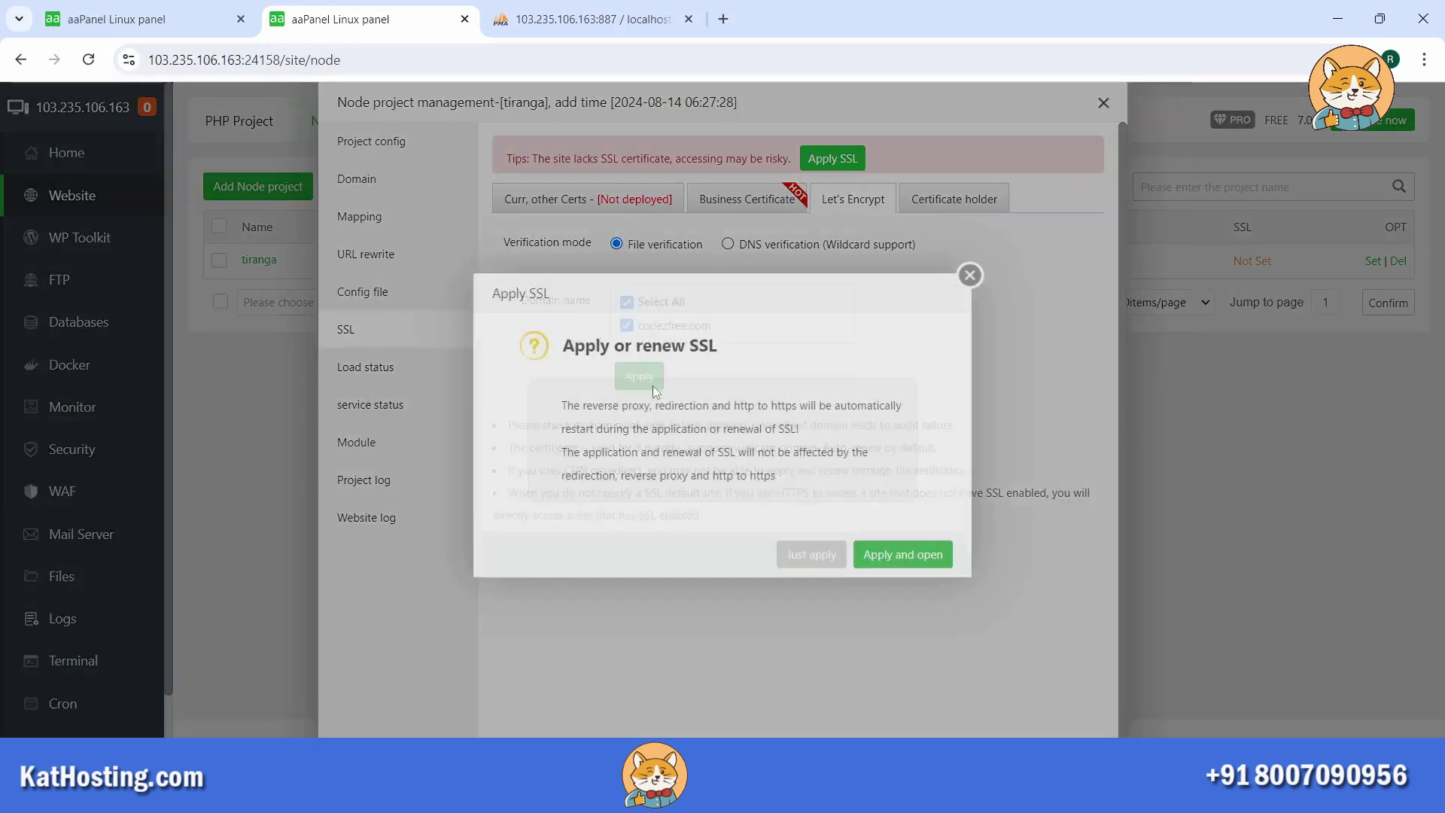
pyautogui.click(889, 555)
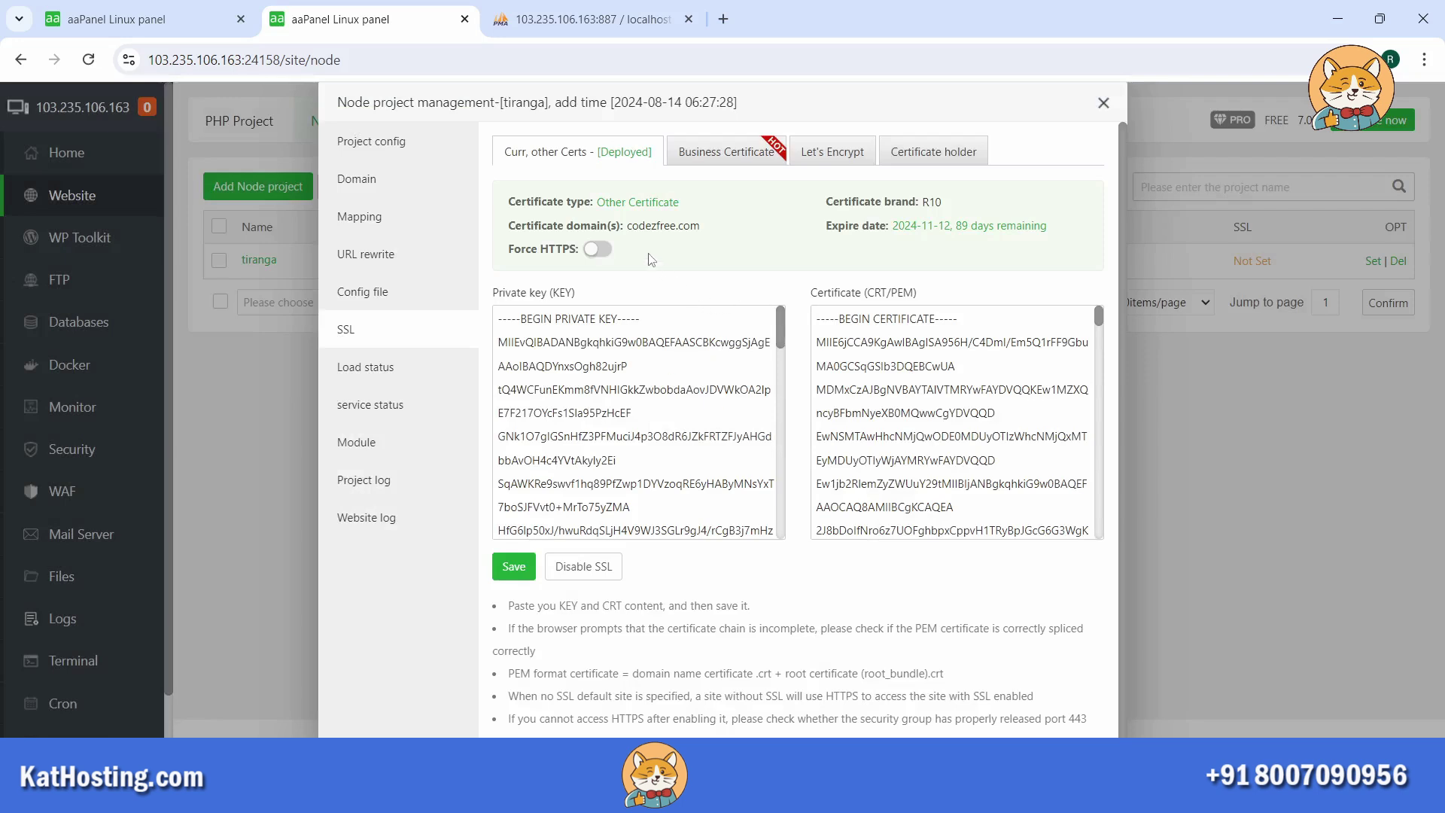
pyautogui.click(606, 250)
pyautogui.click(1104, 104)
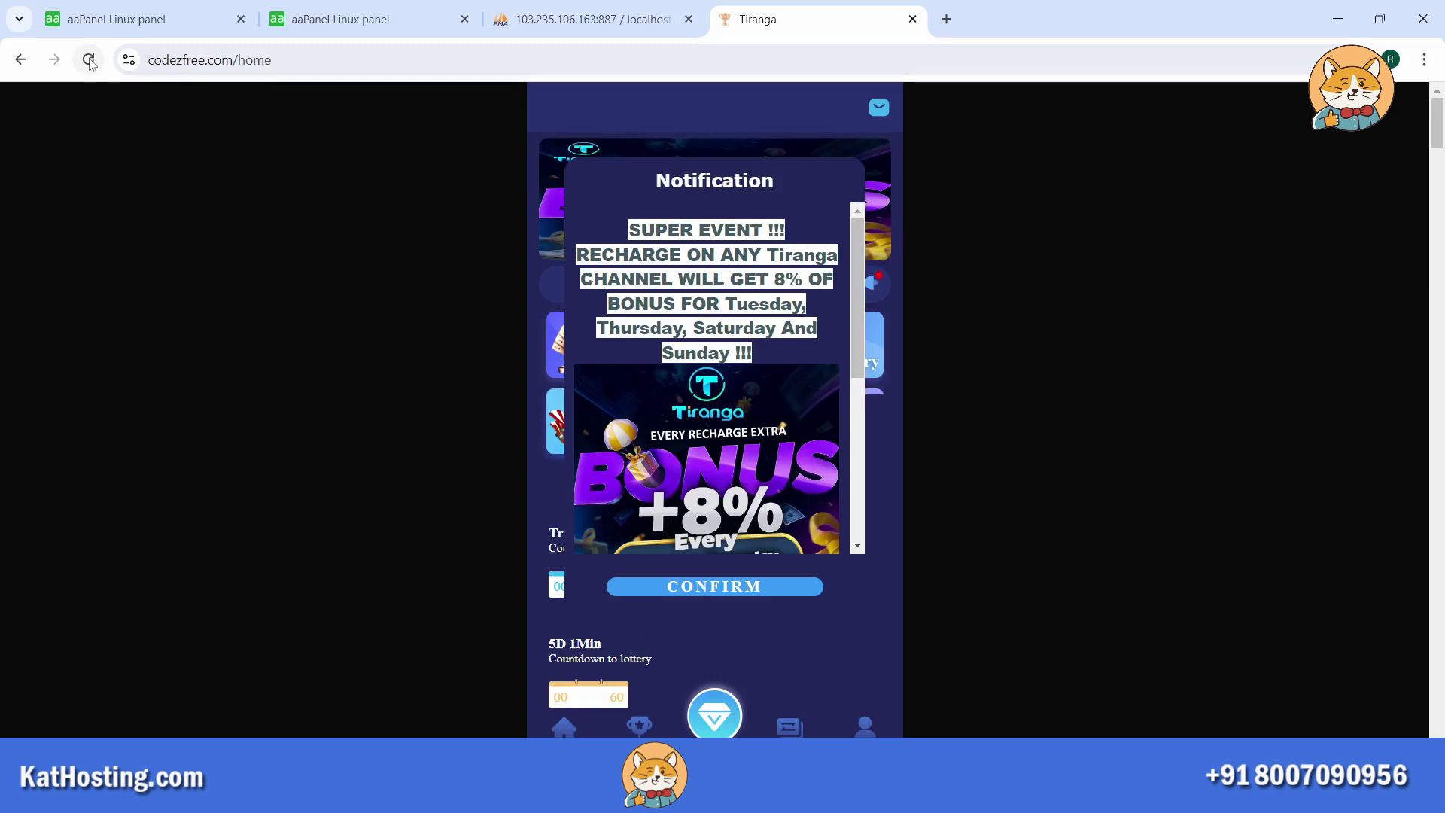
# Step: Reload the codezfree.com home page, dismiss its notification, and log in with the admin's phone number and password
pyautogui.click(88, 60)
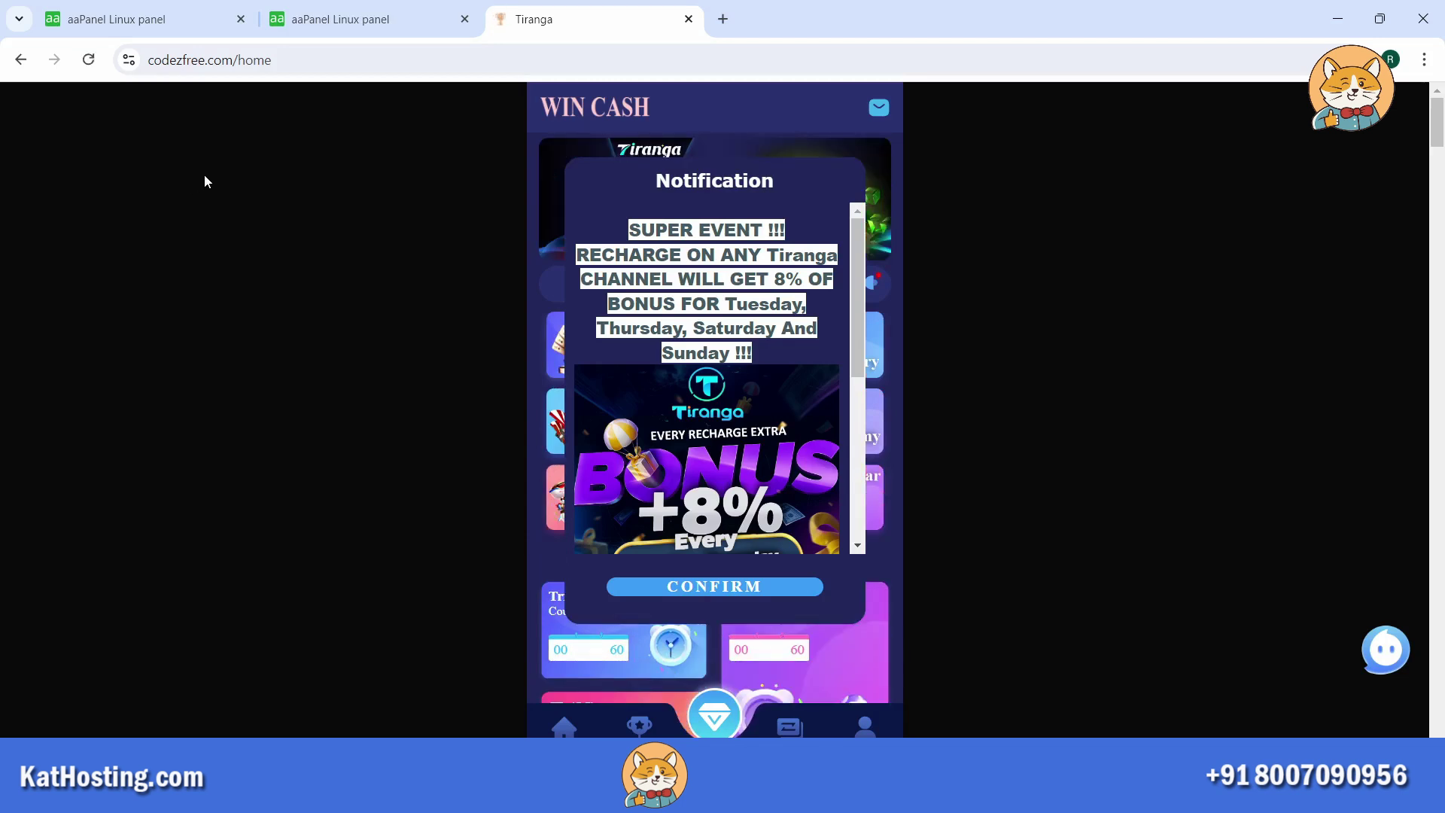
pyautogui.click(708, 589)
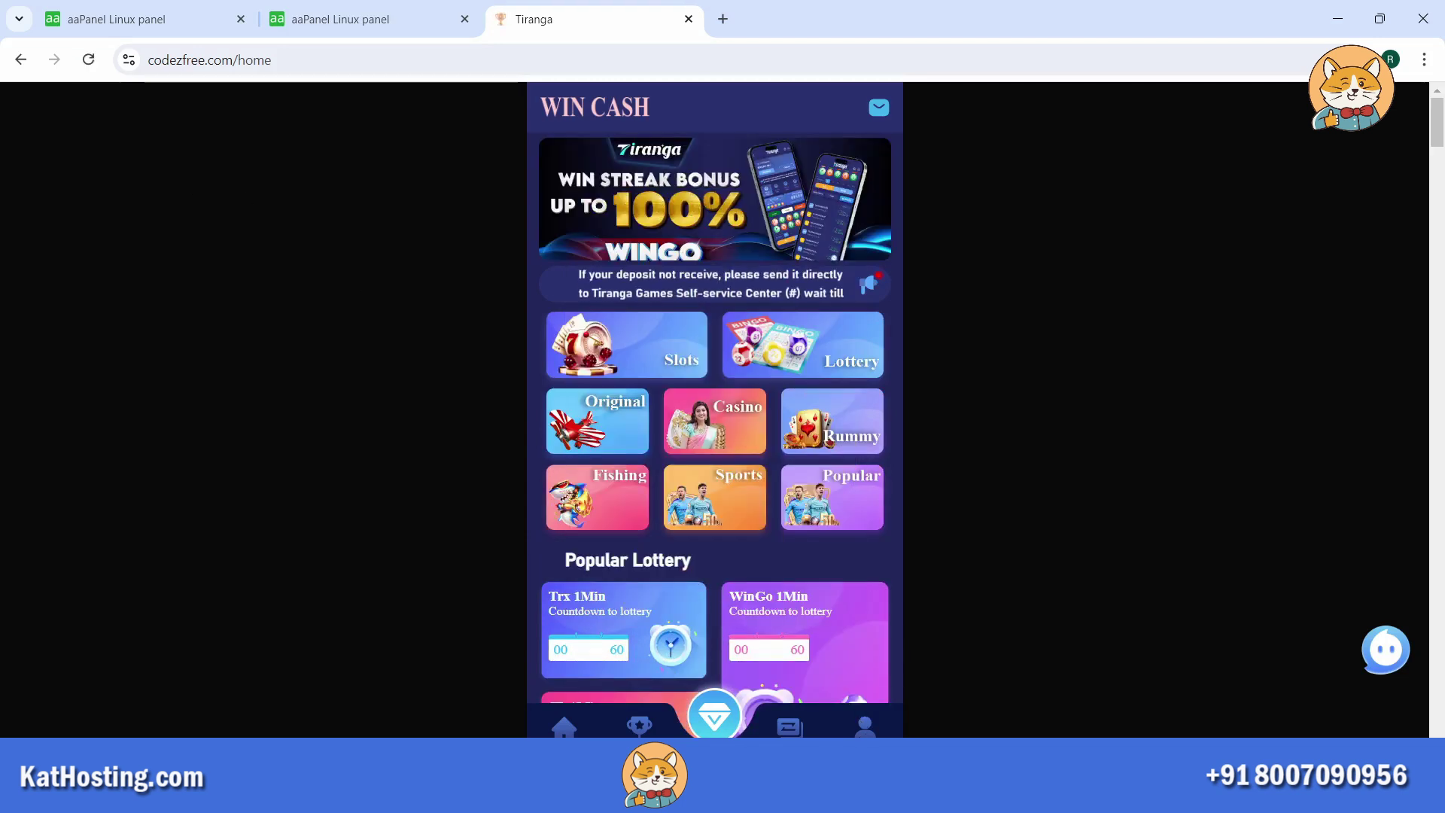
pyautogui.click(864, 730)
pyautogui.click(757, 386)
pyautogui.write('800')
pyautogui.click(785, 436)
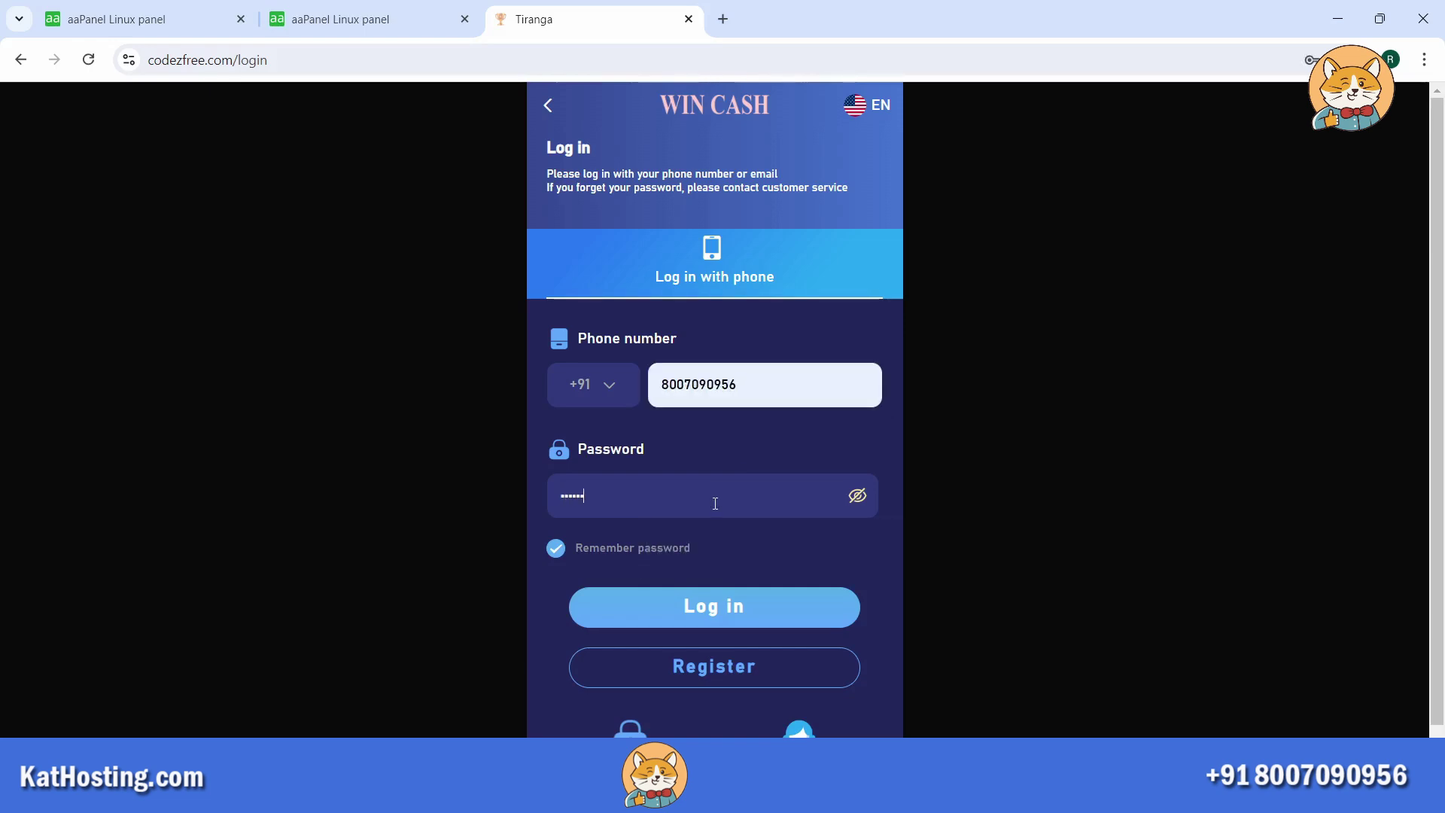
pyautogui.click(748, 606)
pyautogui.click(748, 587)
# Step: Open the account page, reveal and hide the total balance, and check the Deposit page
pyautogui.click(865, 727)
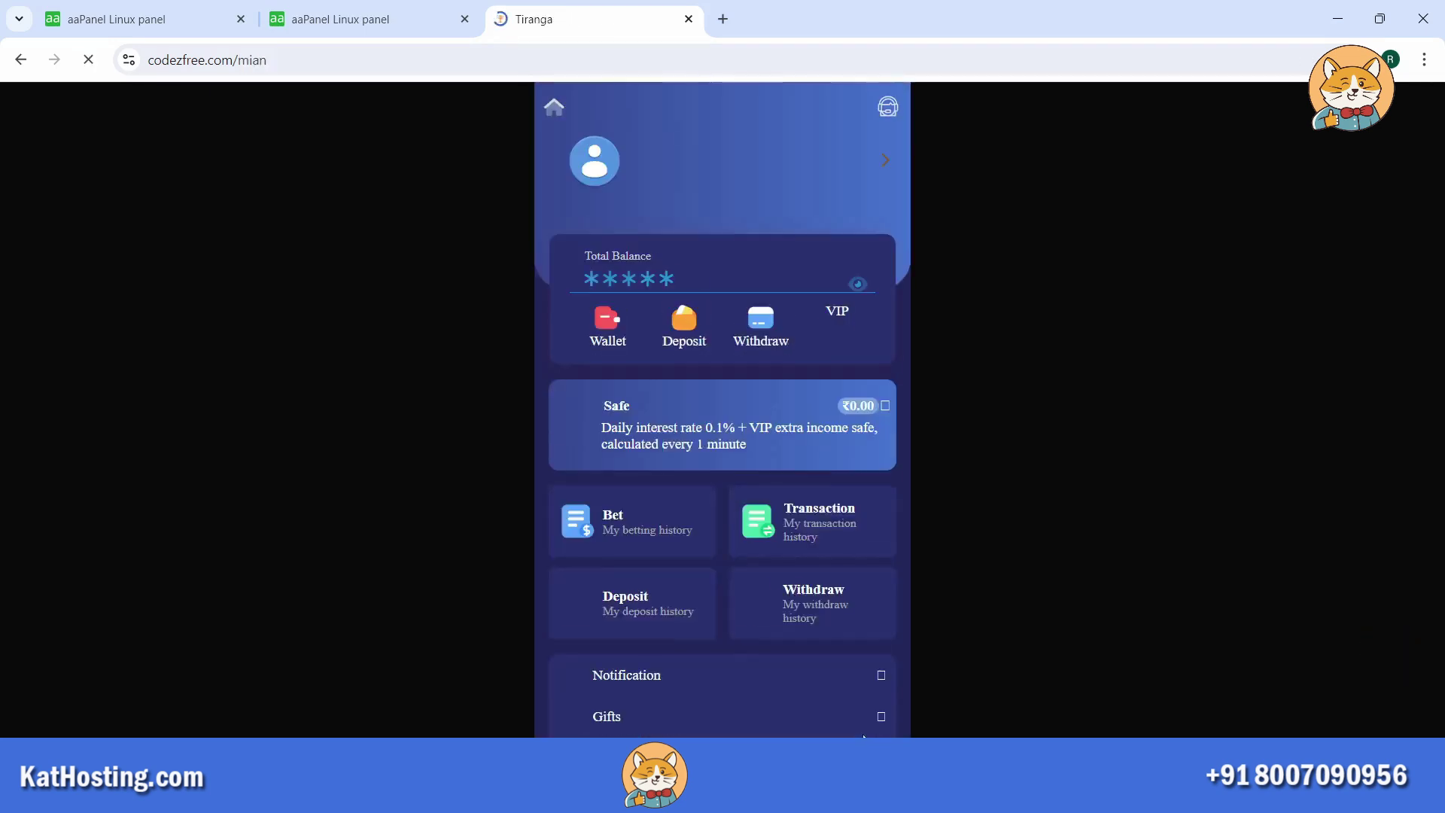
pyautogui.click(861, 283)
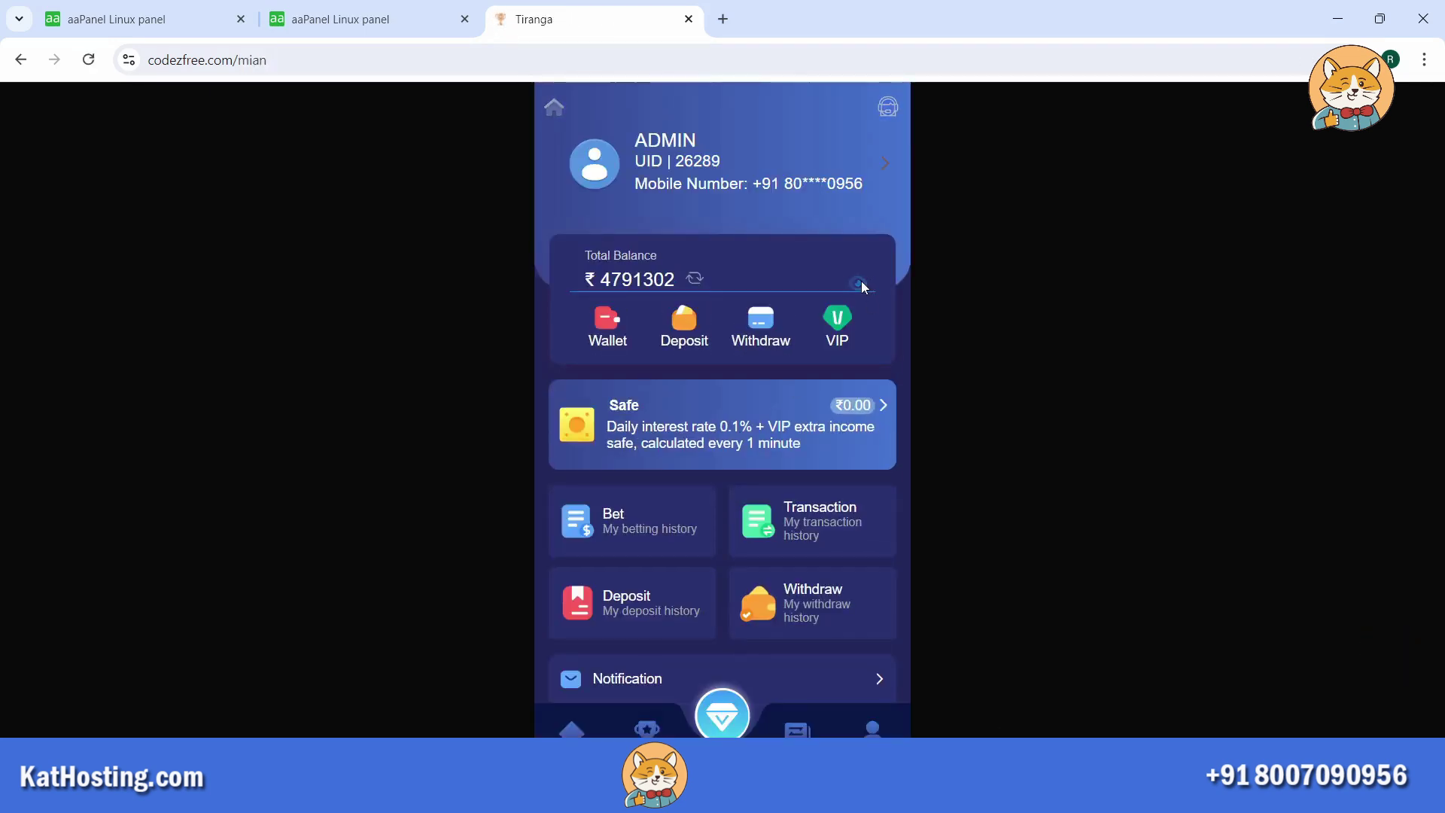
pyautogui.click(861, 283)
pyautogui.click(685, 342)
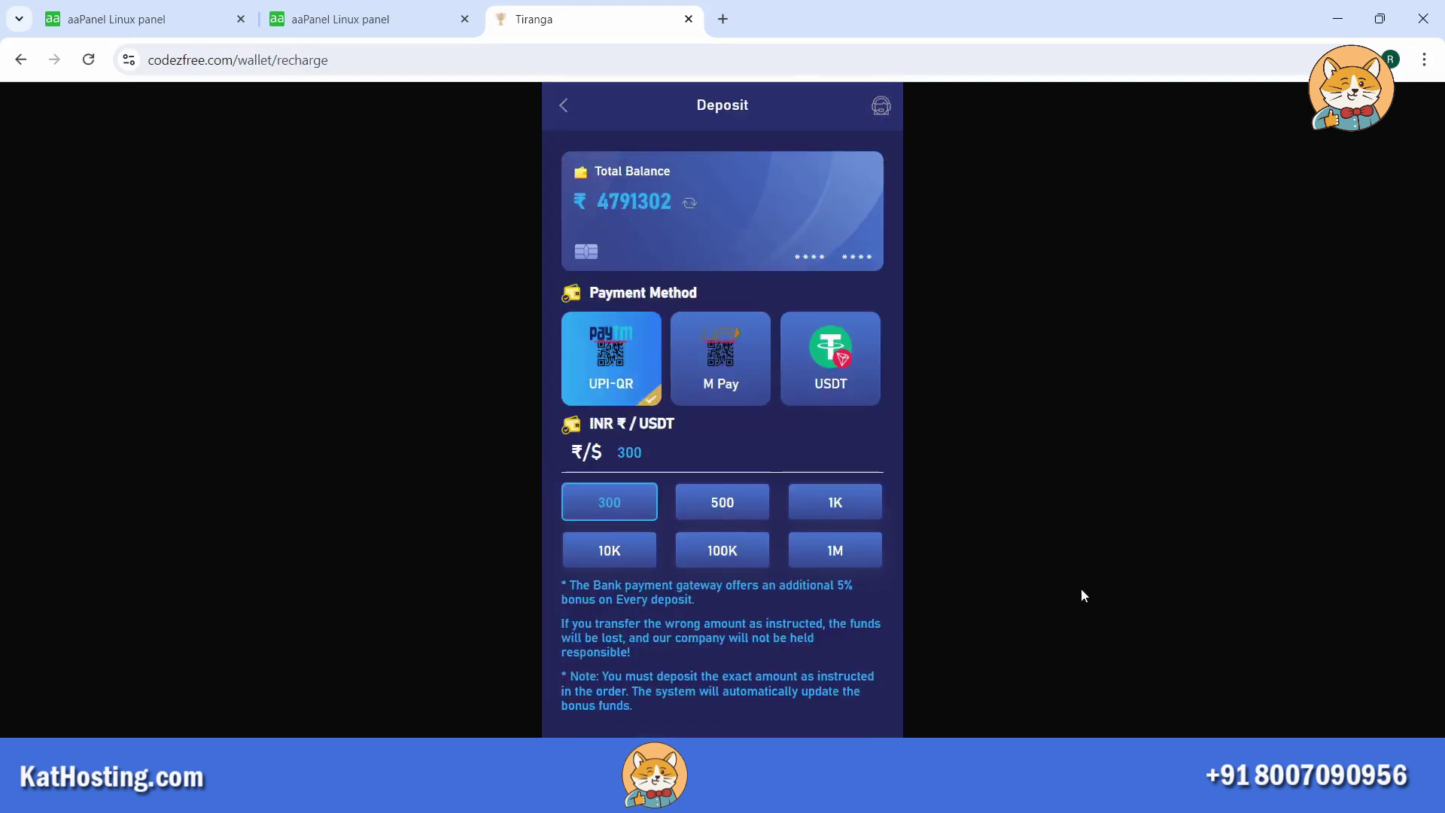
pyautogui.click(573, 110)
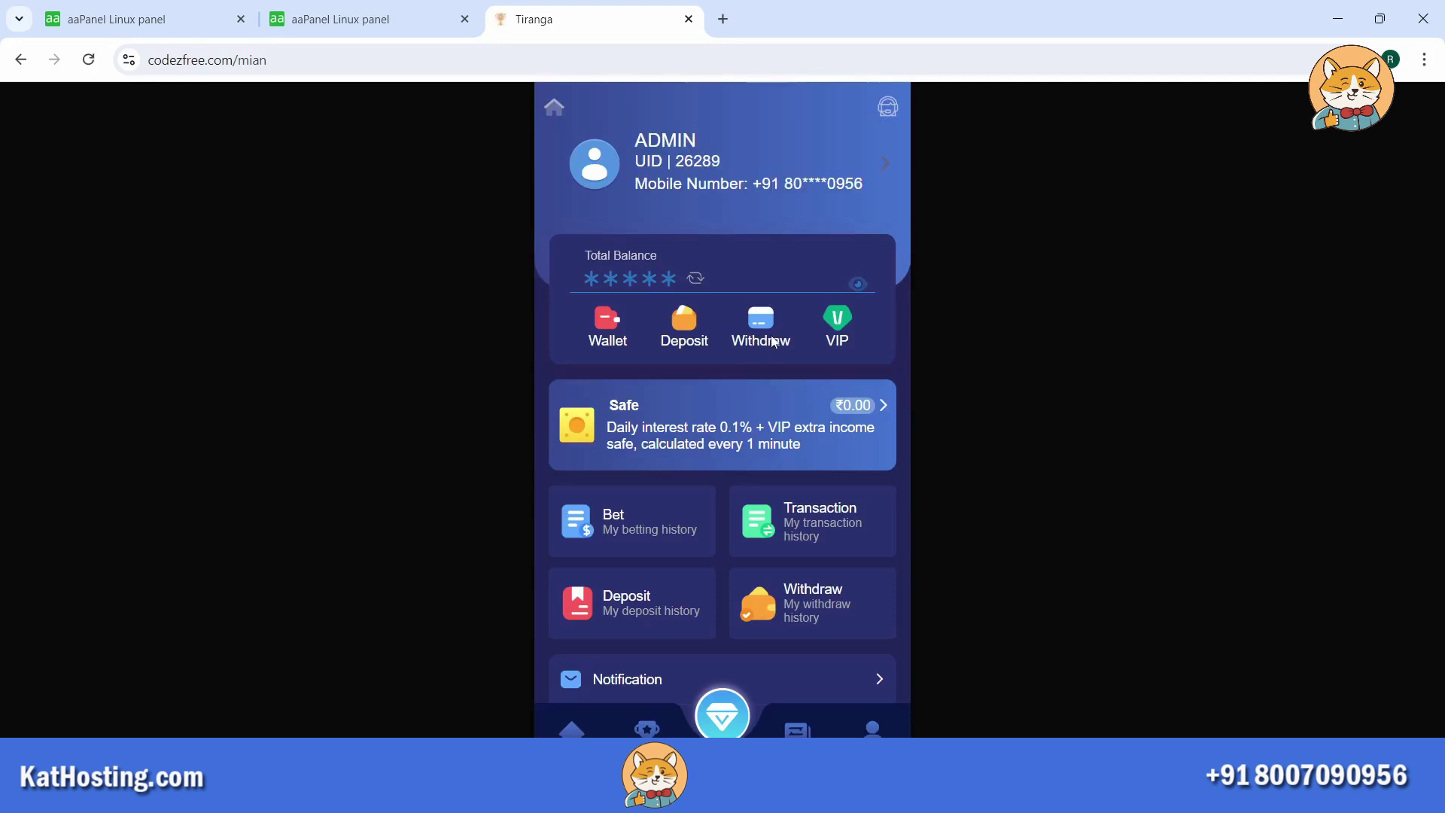
# Step: Open the Administrator Area from the account page
pyautogui.scroll(-8, 670, 363)
pyautogui.click(676, 338)
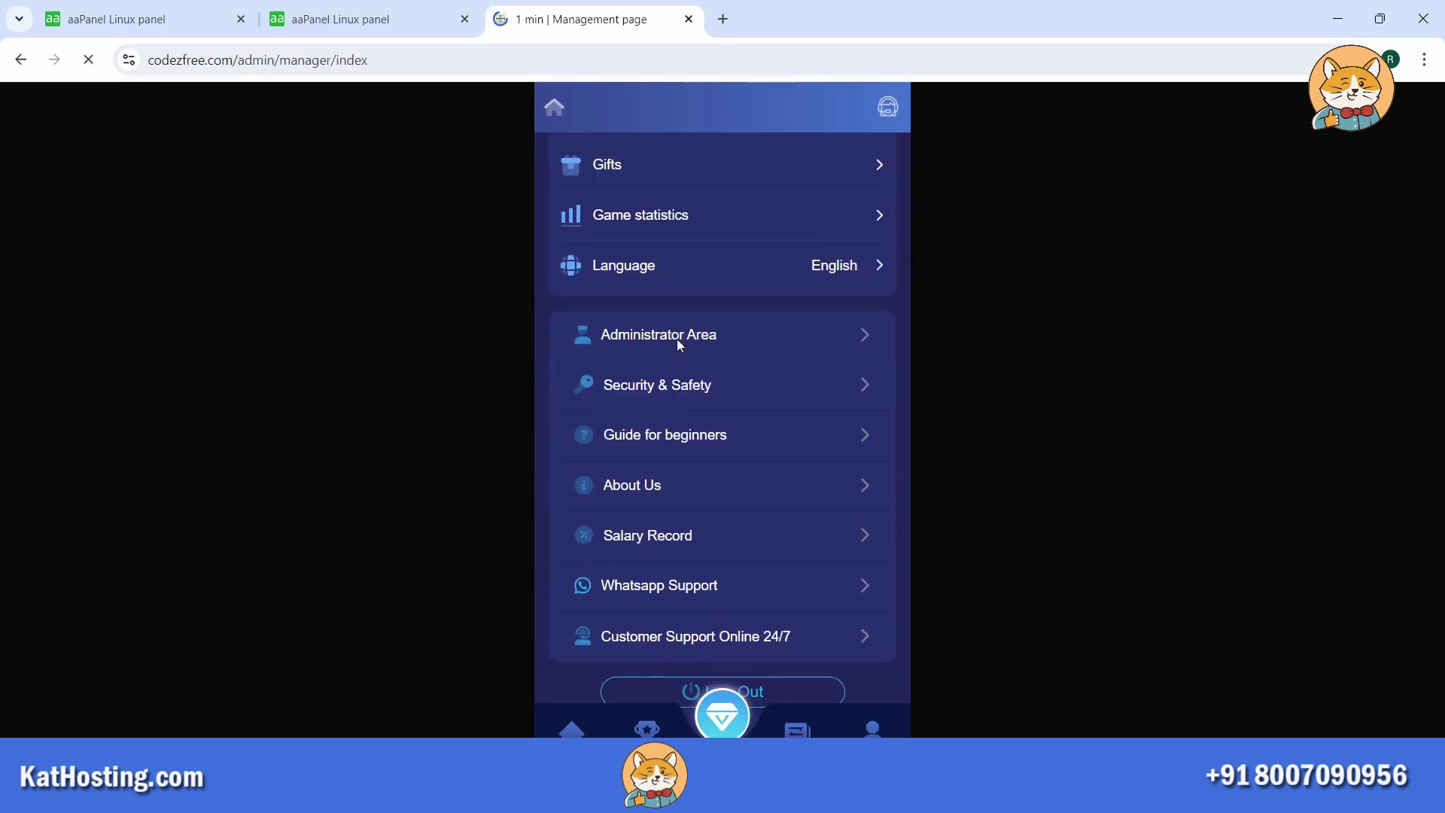